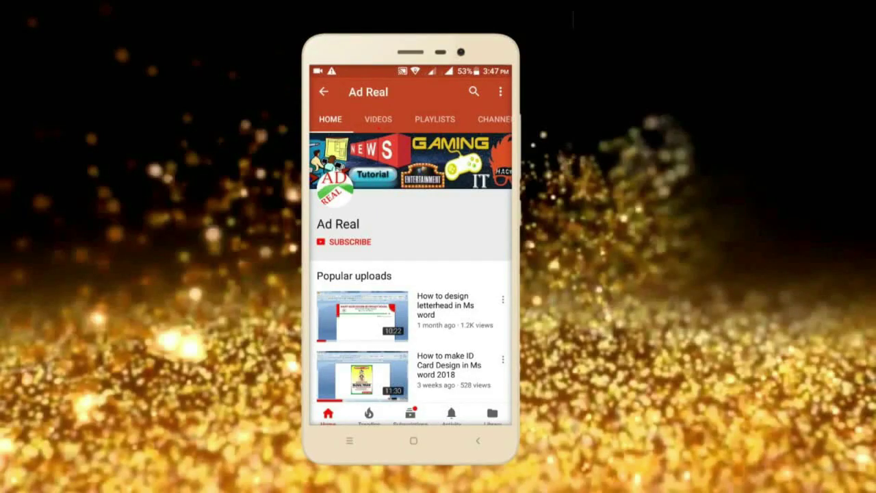
Step: Tap SUBSCRIBE on the tutorial channel's YouTube page
left_click(346, 242)
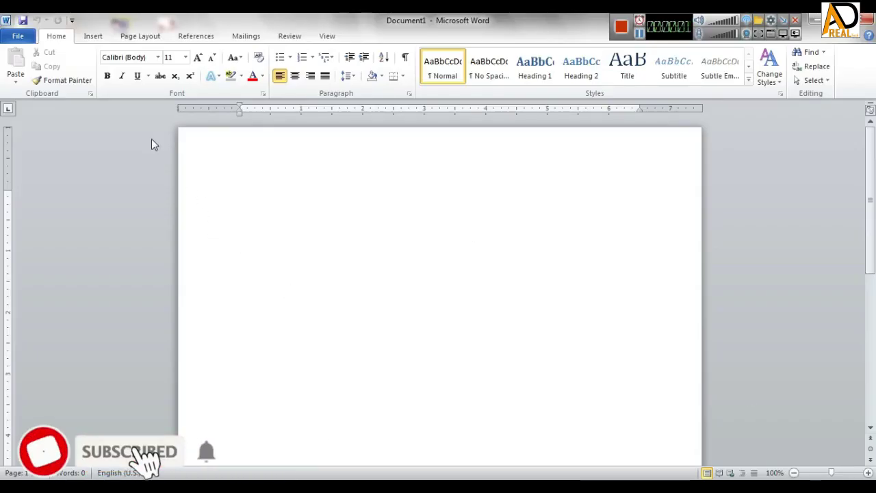
Step: Give the blank page a custom paper size of 4 inches wide by 5 inches high
left_click(138, 35)
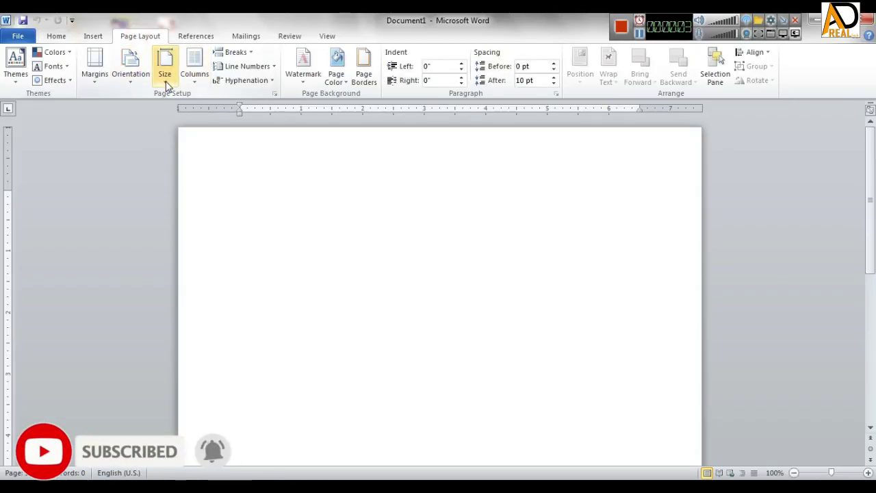
left_click(164, 72)
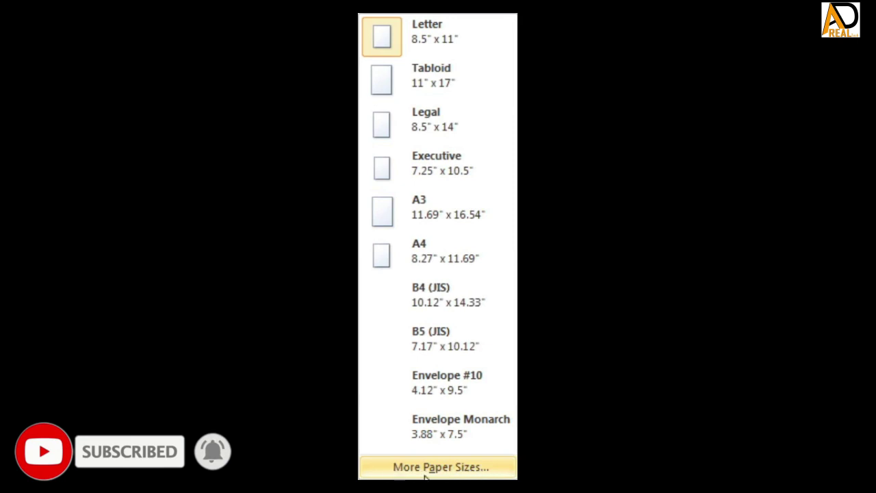
left_click(450, 467)
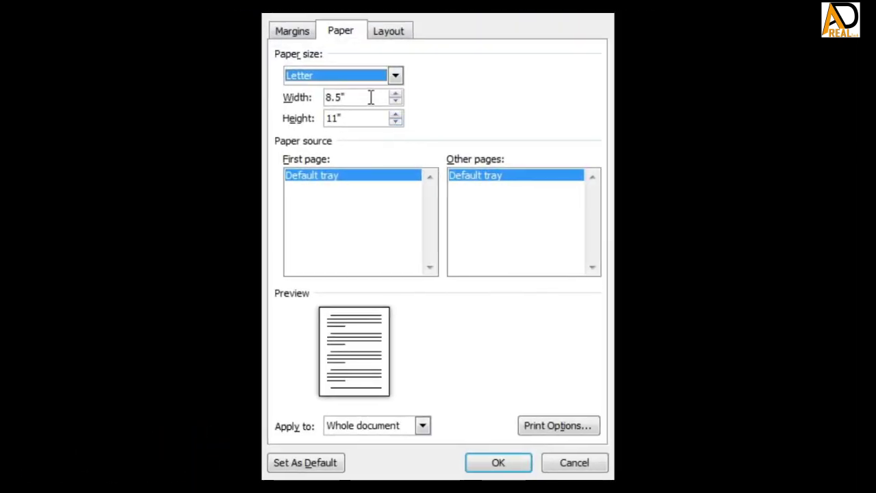
left_click_drag(371, 97, 279, 100)
type("4")
key("Tab")
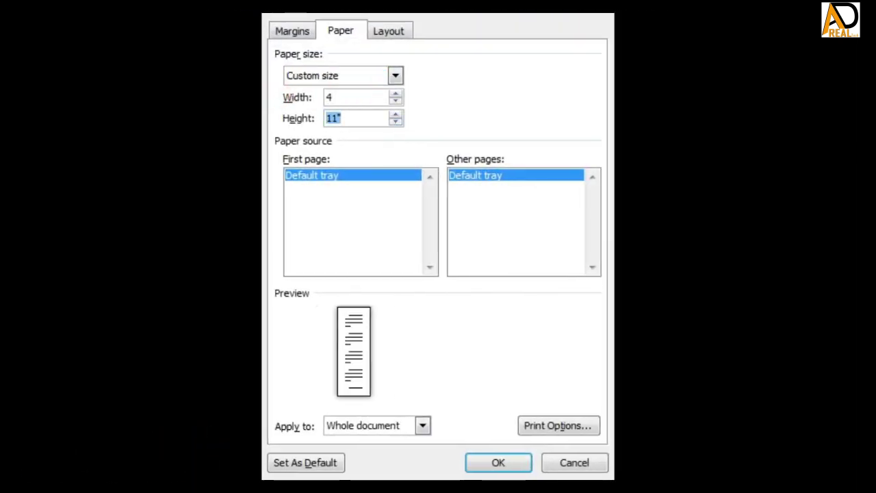
type("5")
key("Tab")
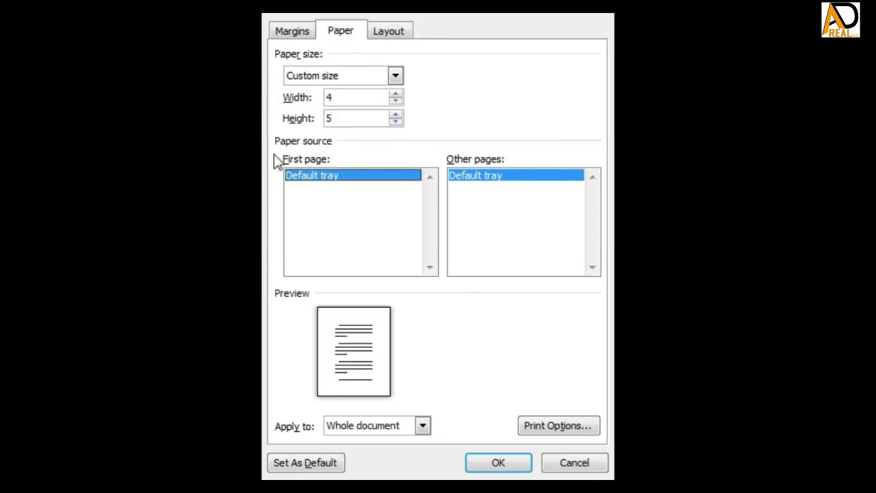
left_click(358, 97)
left_click(351, 97)
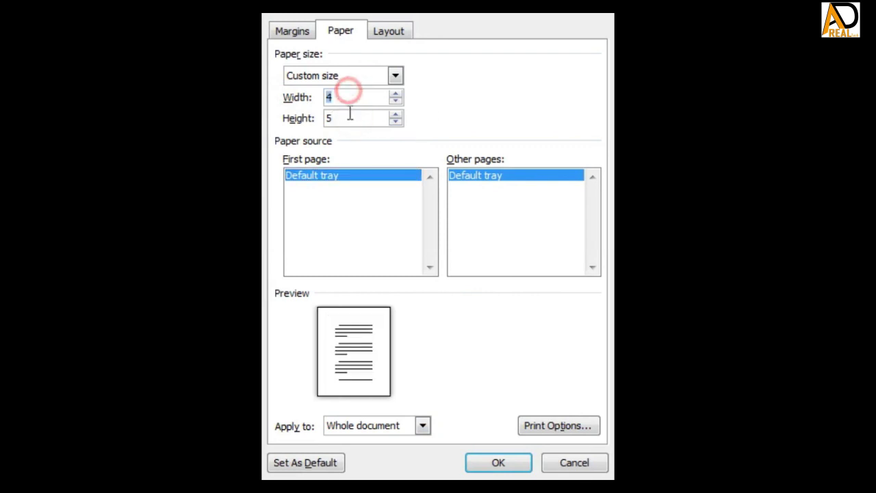
left_click(350, 117)
left_click(350, 97)
left_click(353, 118)
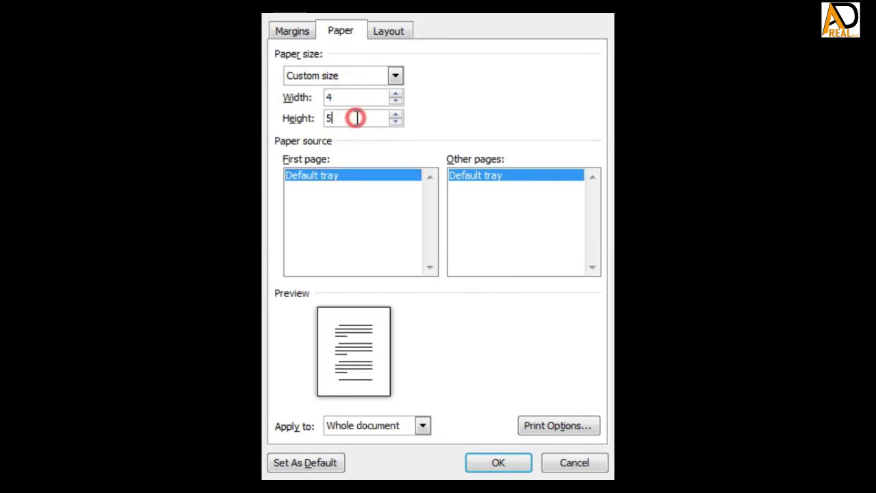
left_click(510, 464)
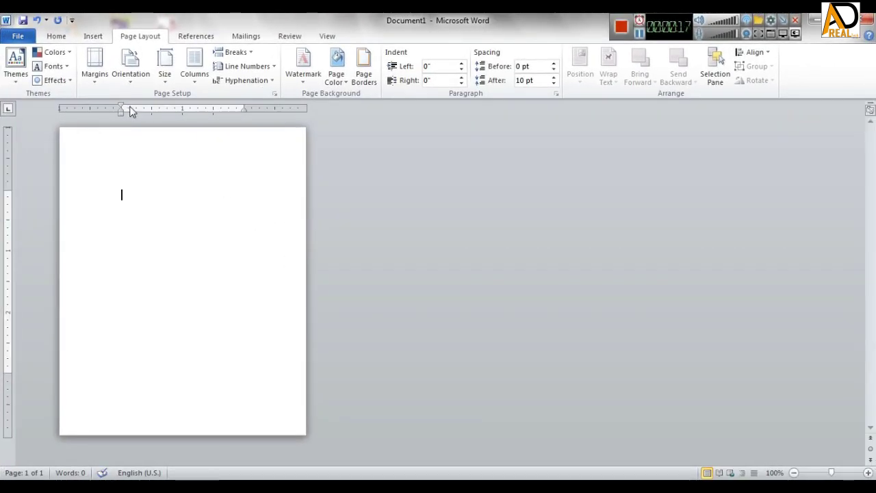
left_click(95, 63)
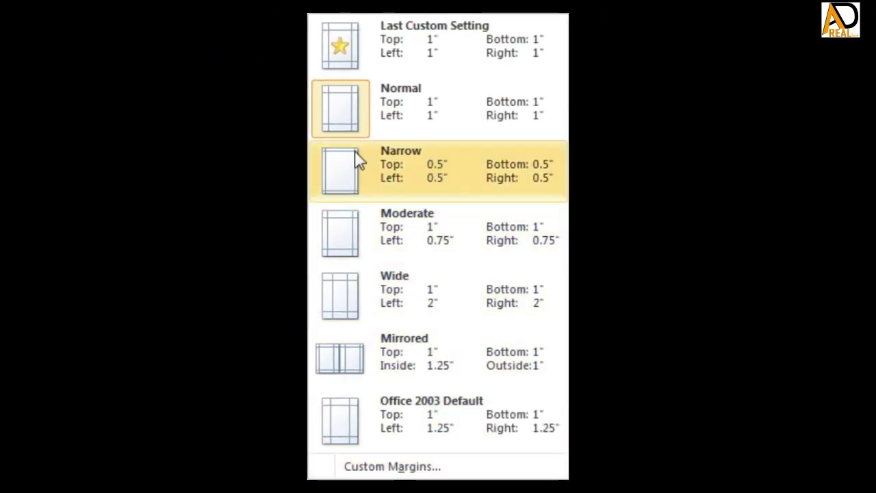
Step: Apply Narrow margins, then set custom 0.2 inch margins and accept the unprintable-margin fix
left_click(445, 166)
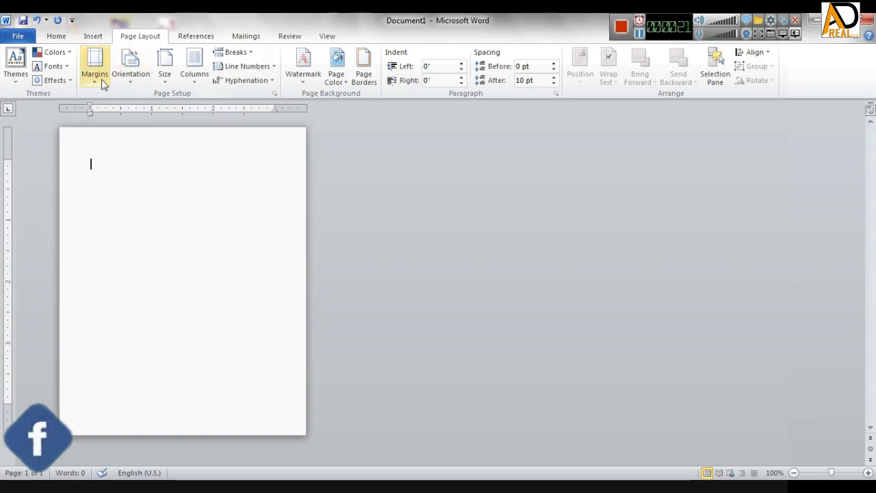
left_click(94, 63)
left_click(389, 466)
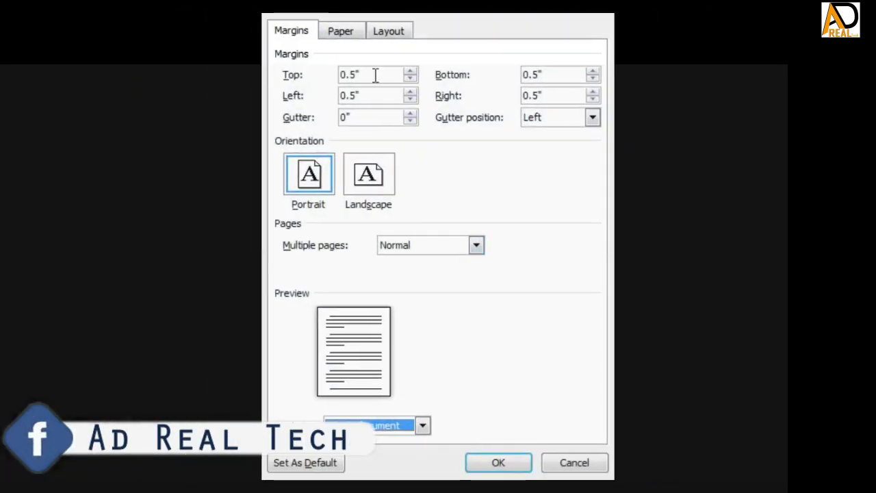
left_click_drag(375, 74, 278, 62)
type("0.2")
key("Tab")
type("0")
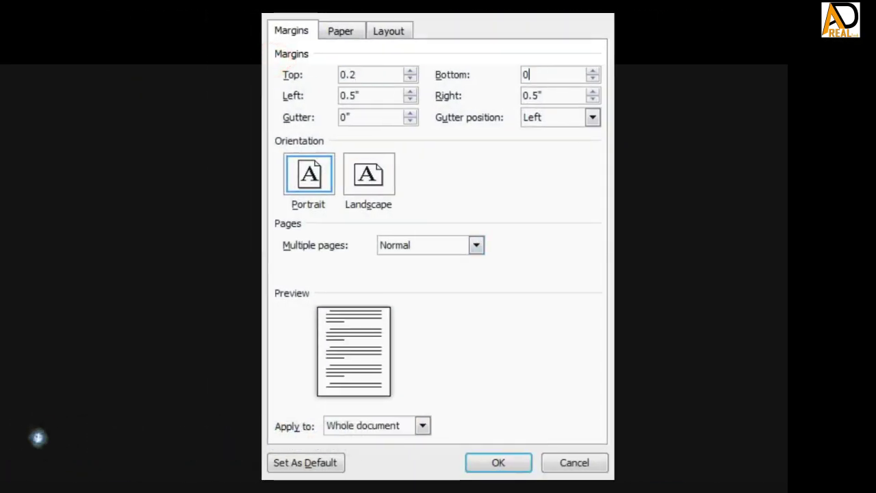
type(".2")
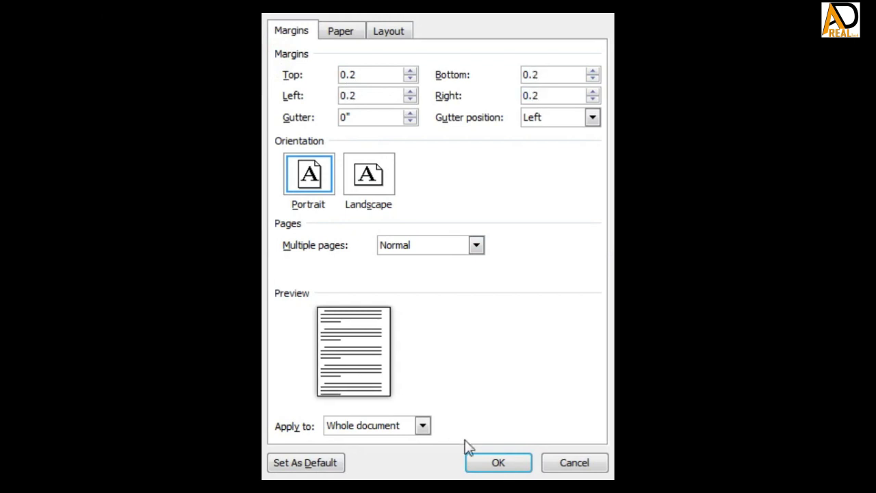
left_click(498, 465)
left_click(378, 302)
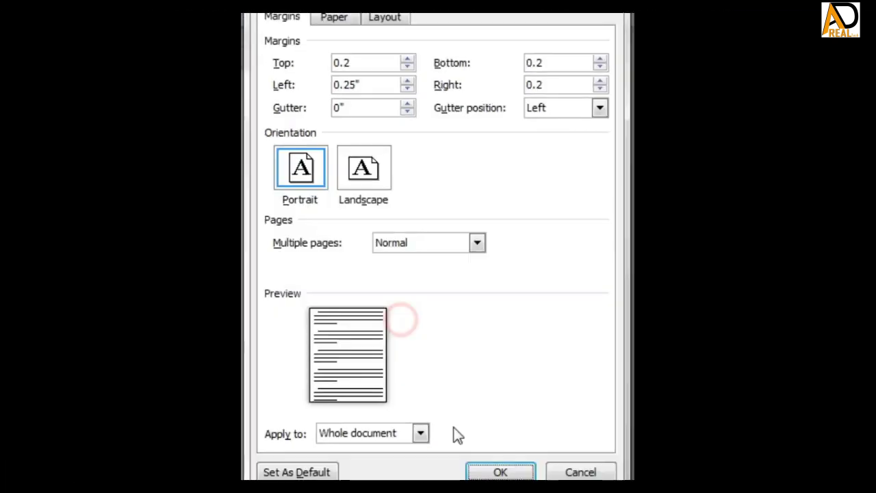
left_click(491, 463)
left_click(187, 198)
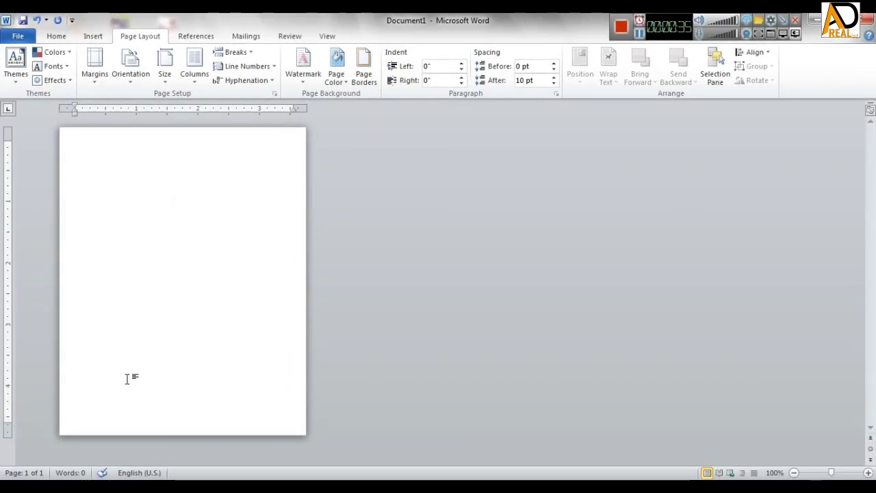
Step: Reset the left indent on the ruler to 0 at the page edge
left_click(3, 449)
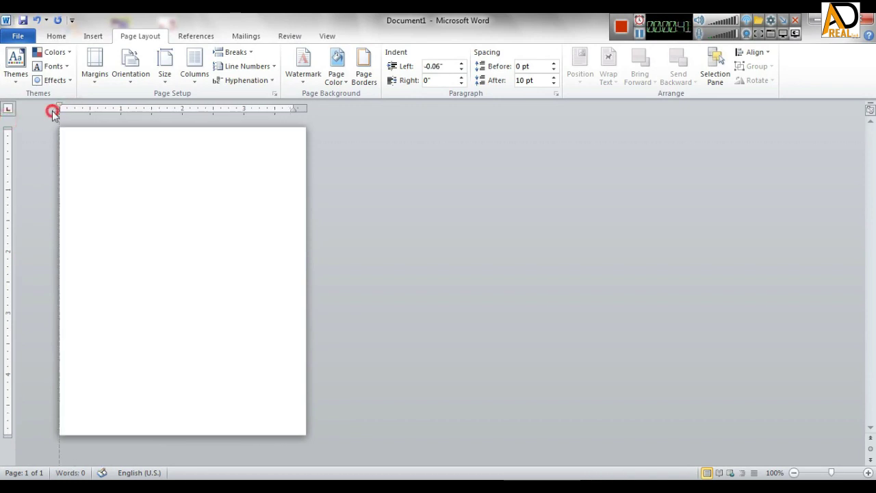
left_click_drag(75, 108, 59, 109)
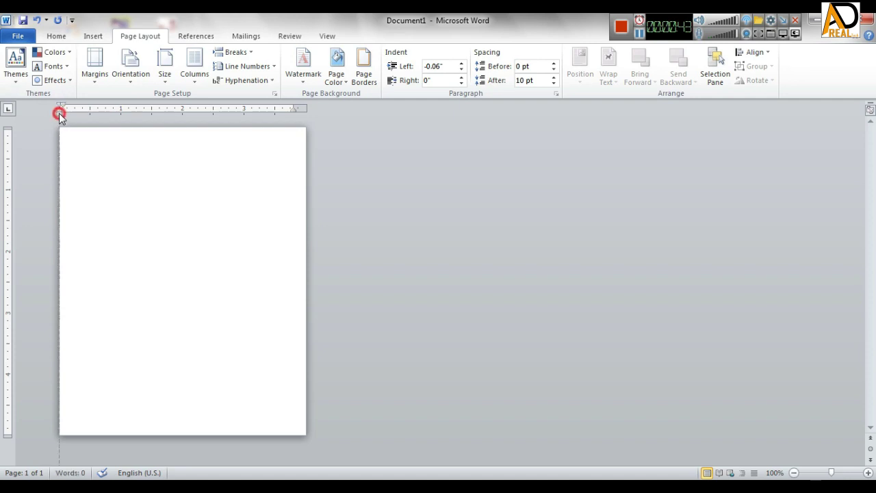
left_click_drag(60, 117, 60, 115)
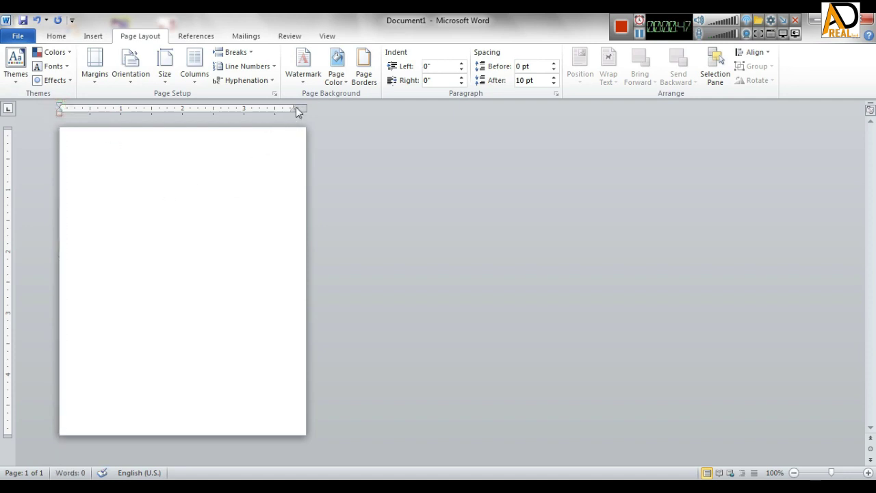
left_click(344, 115)
Step: At 130% zoom, add an orange 4½ pt double-line box border around the page
left_click(868, 474)
left_click(868, 474)
left_click(869, 474)
left_click(381, 80)
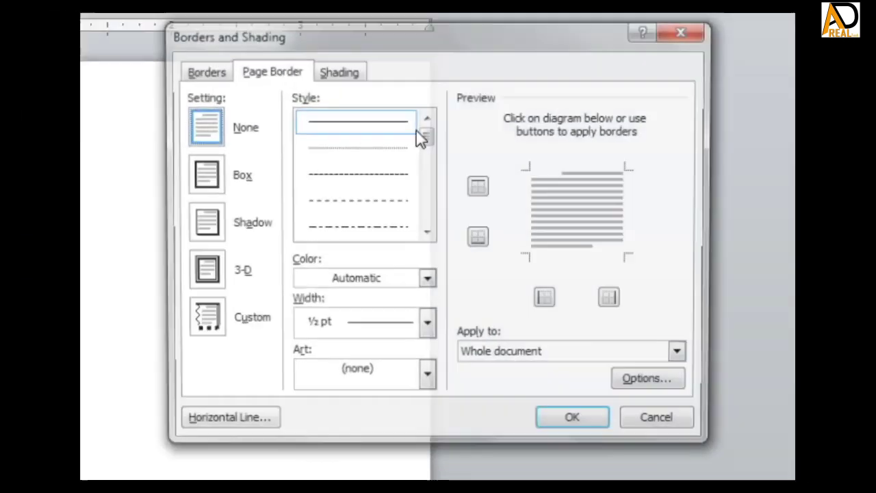
left_click(426, 229)
left_click(425, 229)
left_click(425, 229)
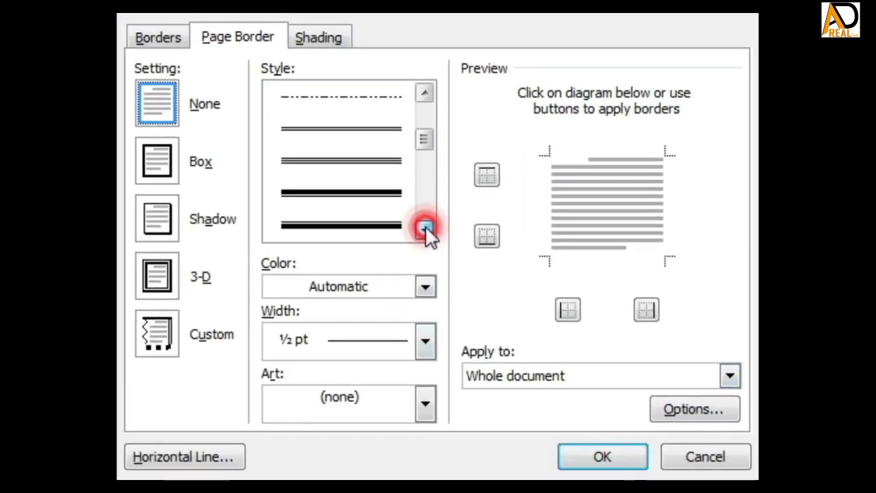
left_click(425, 230)
left_click(425, 229)
left_click(425, 230)
left_click(425, 230)
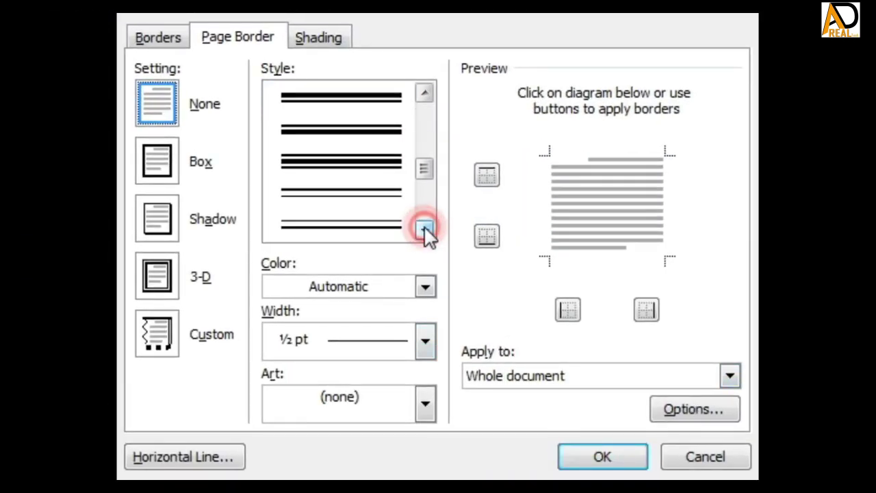
left_click(336, 202)
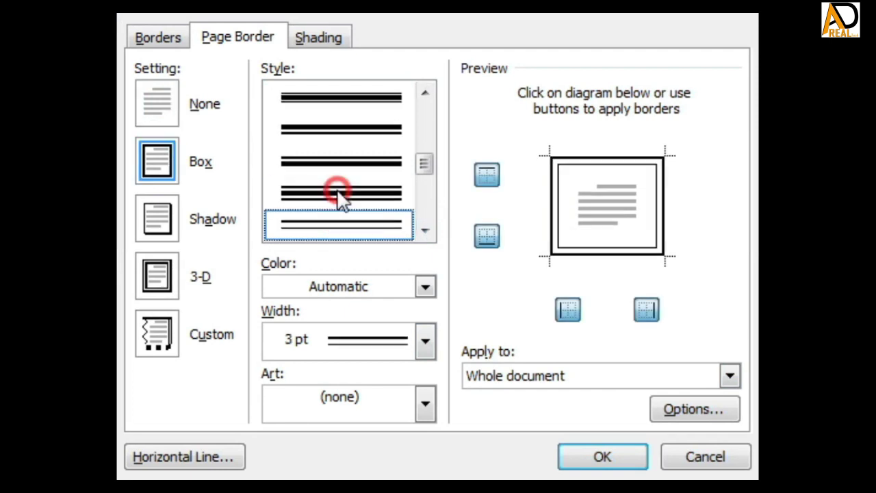
left_click(425, 340)
left_click(309, 490)
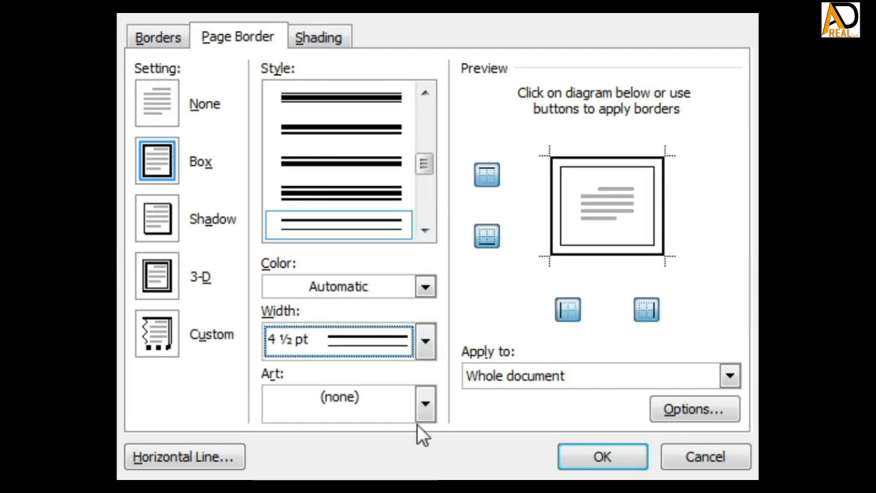
left_click(425, 286)
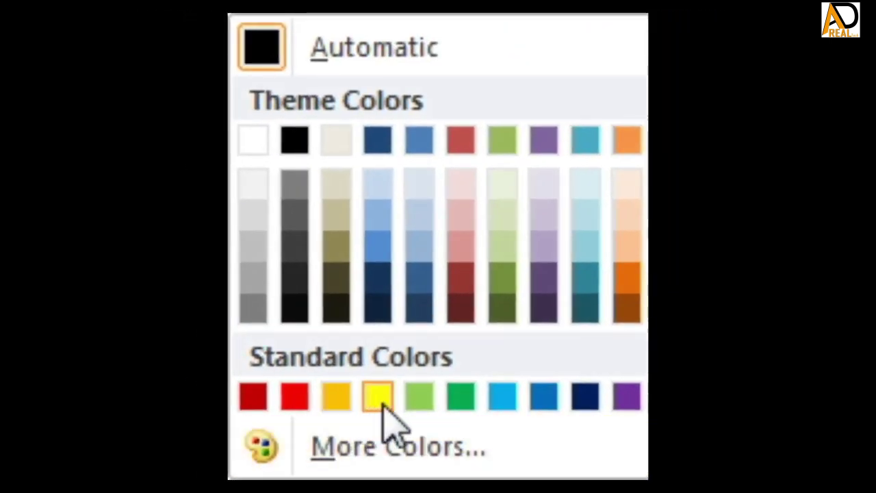
left_click(627, 287)
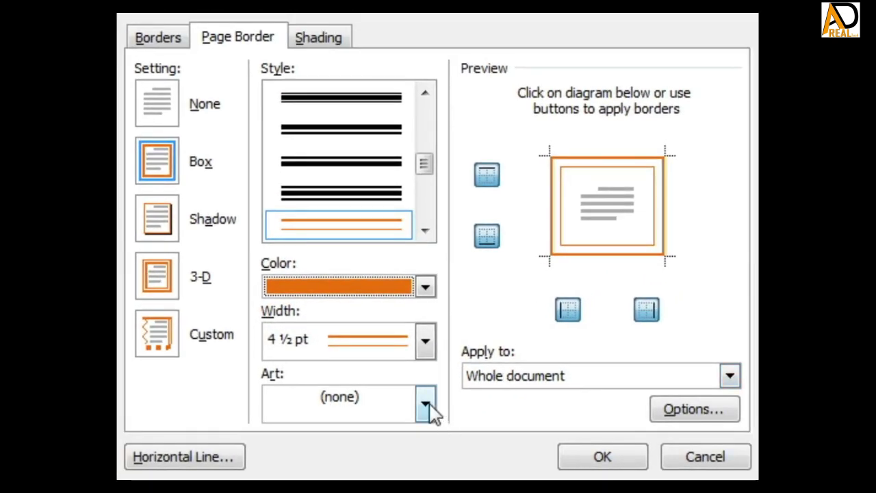
left_click(603, 457)
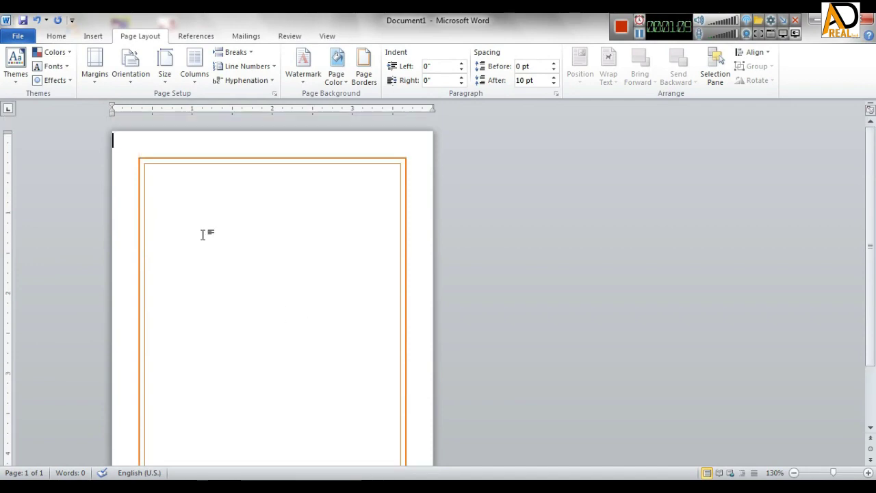
Step: Adjust the page border's margin distances from the page edge and reapply the orange border
left_click(363, 65)
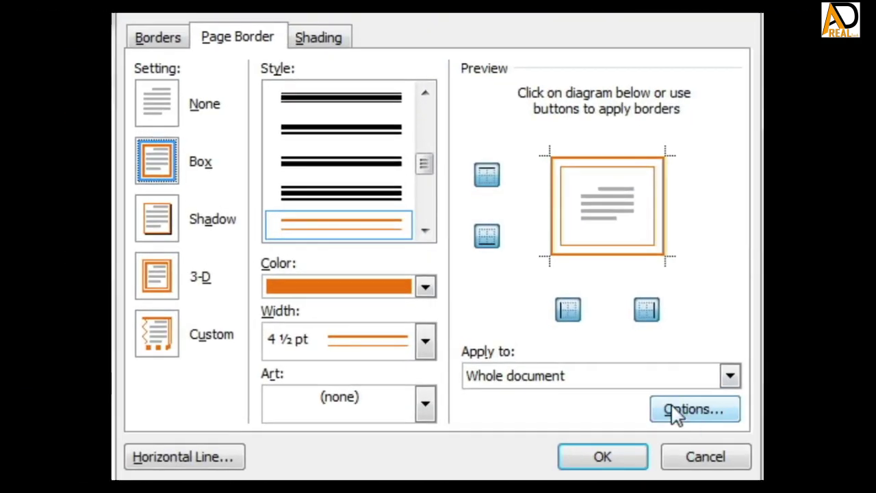
left_click(676, 411)
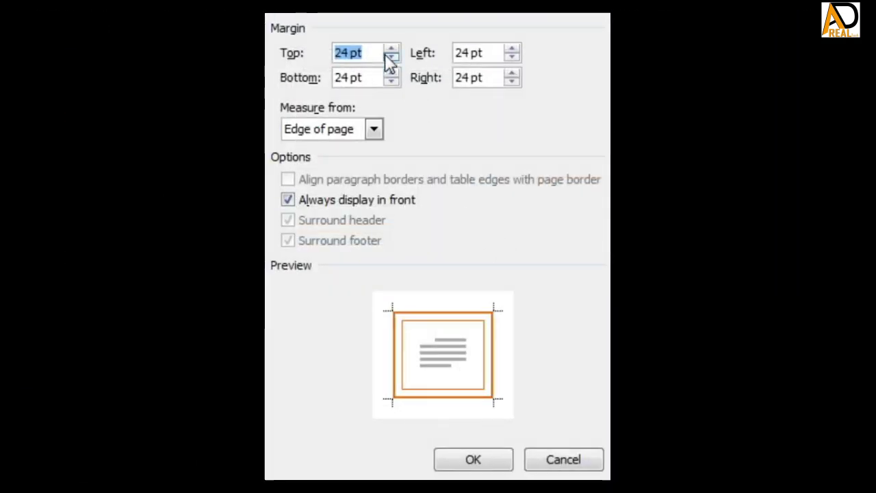
type("15")
key("Tab")
type("15")
key("Tab")
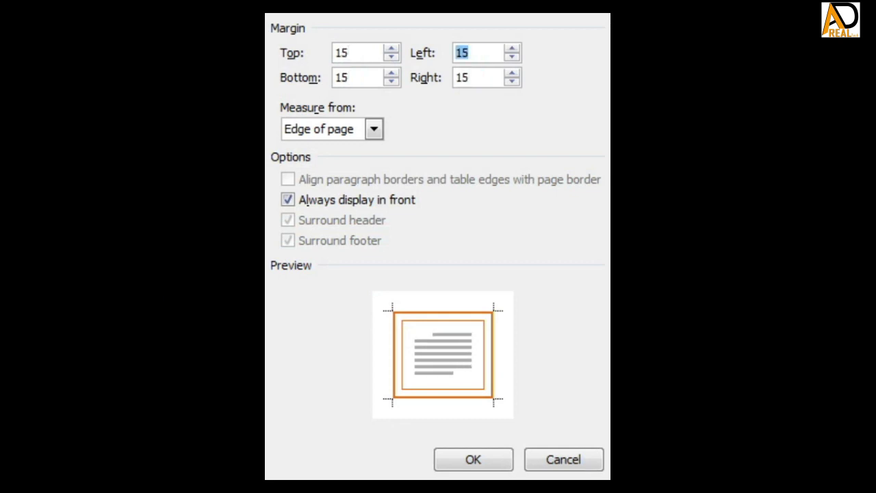
key("Tab")
type("1")
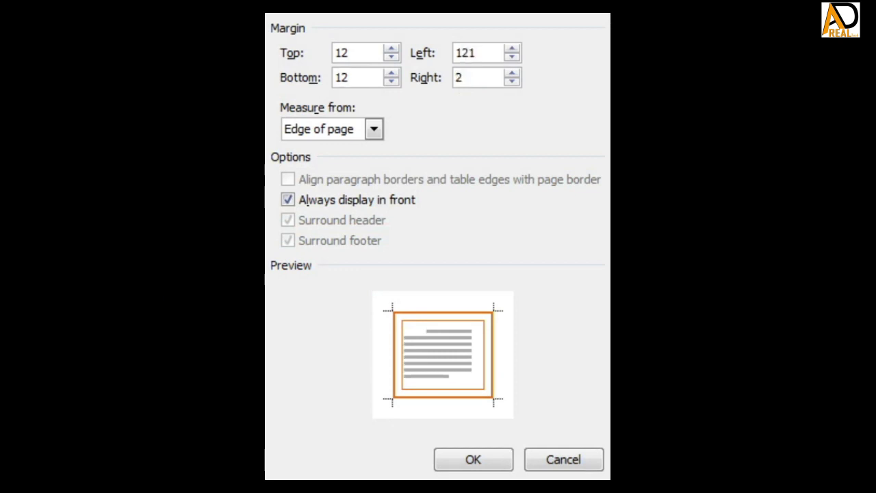
key("Tab")
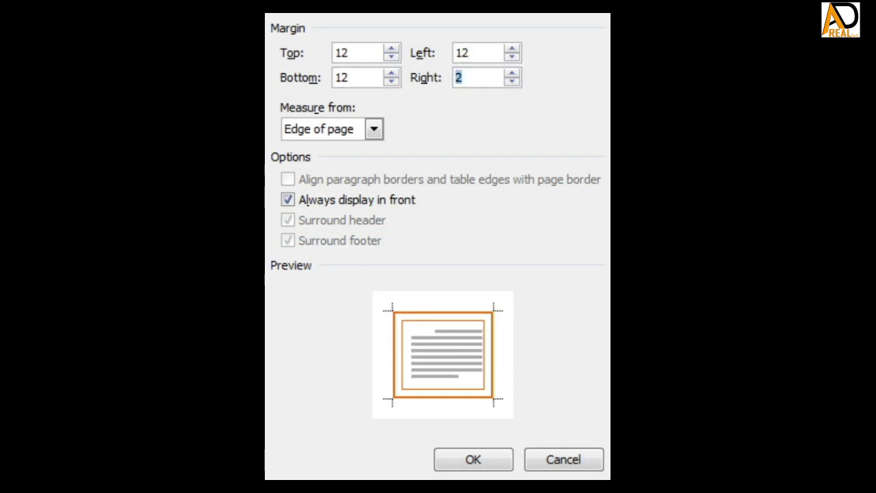
type("12")
key("Return")
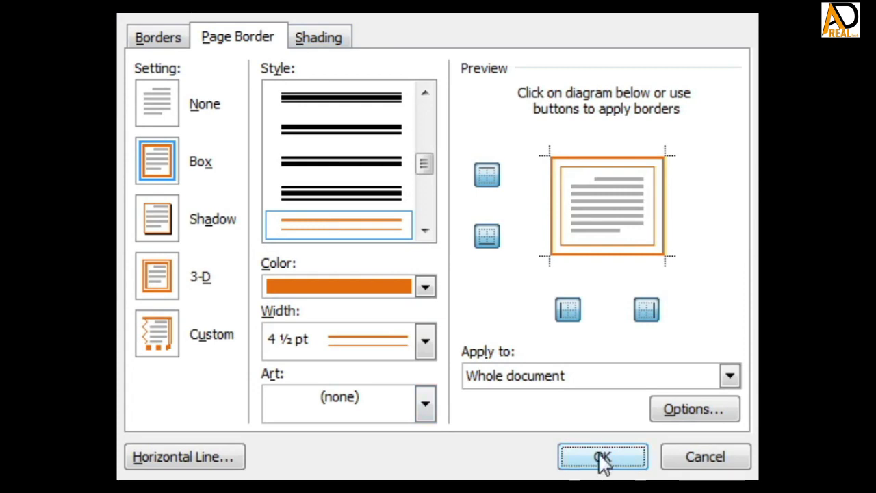
left_click(602, 457)
Step: Zoom out to view the whole page, then zoom back in to 140%
scroll(319, 333, "down", 2)
scroll(319, 333, "up", 2)
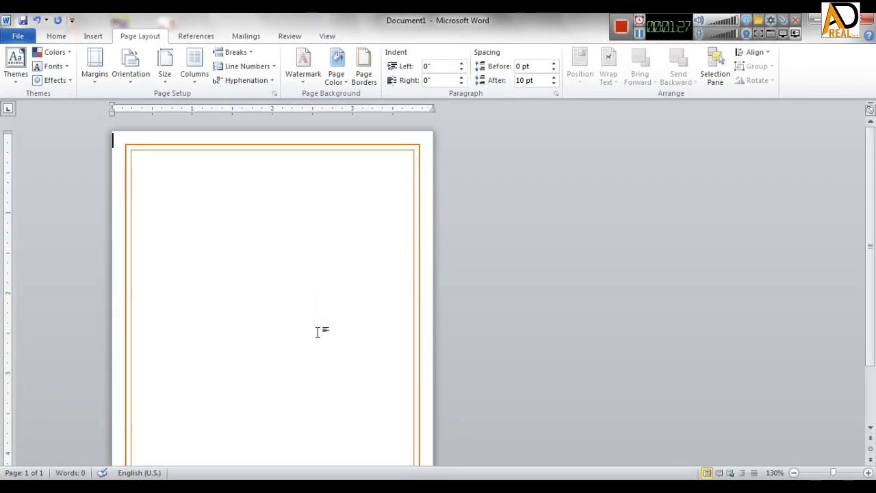
left_click(794, 474)
left_click(794, 473)
left_click(795, 473)
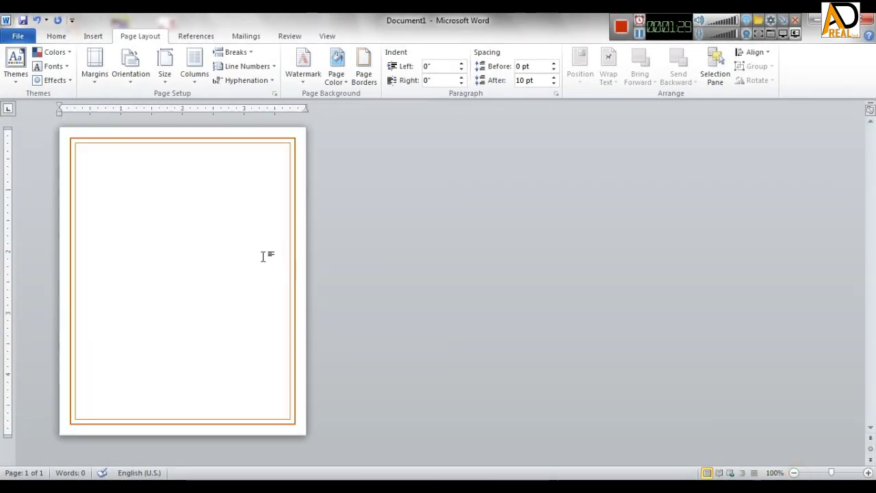
left_click(867, 472)
left_click(867, 472)
left_click(867, 472)
left_click(867, 473)
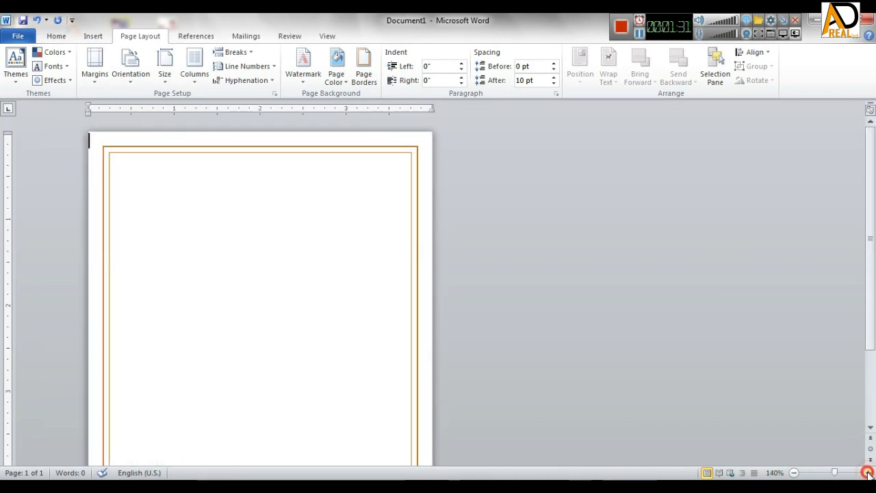
left_click(57, 36)
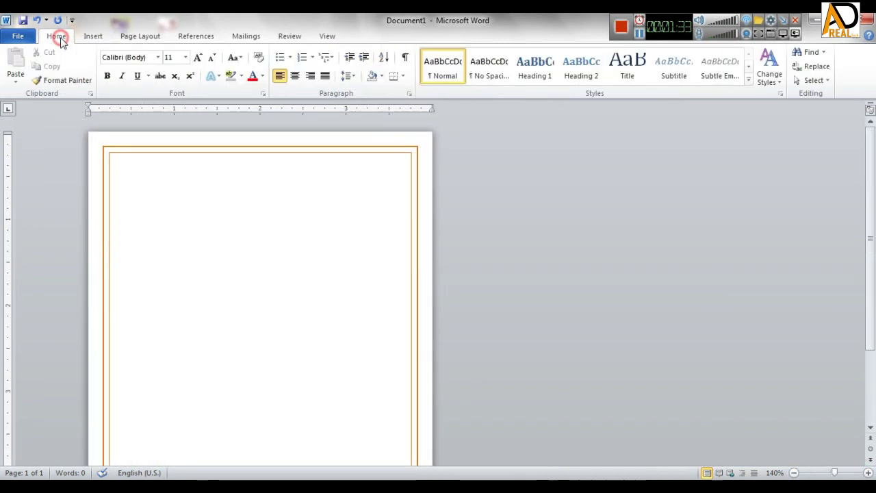
left_click(93, 36)
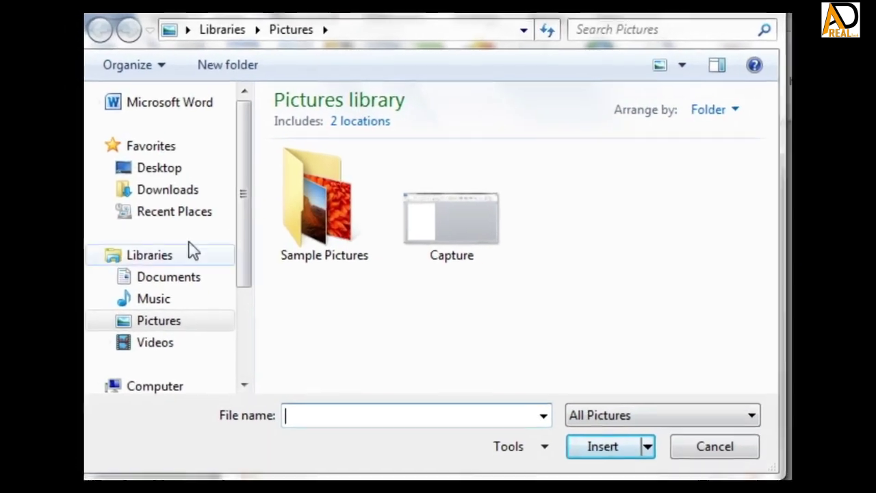
left_click(148, 171)
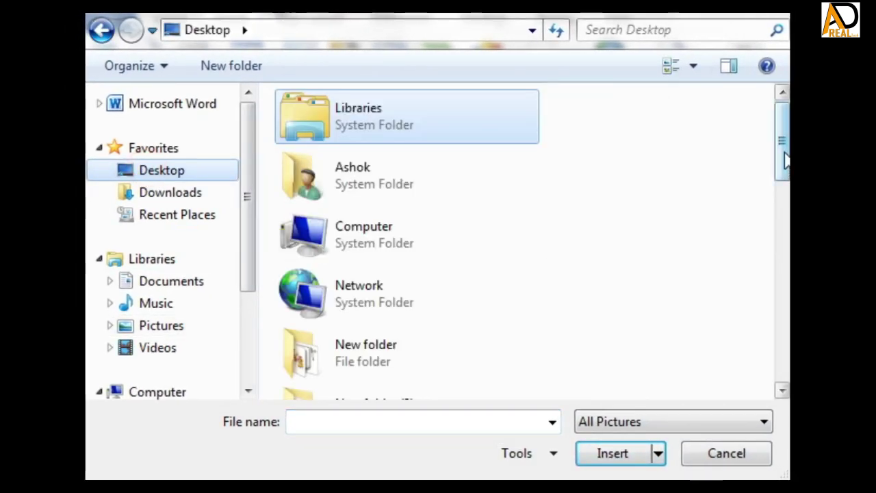
left_click_drag(784, 157, 783, 299)
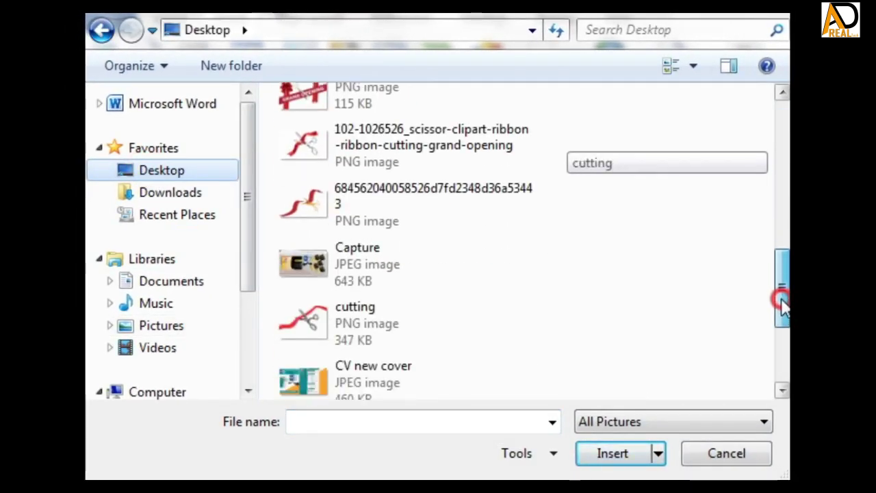
left_click(432, 194)
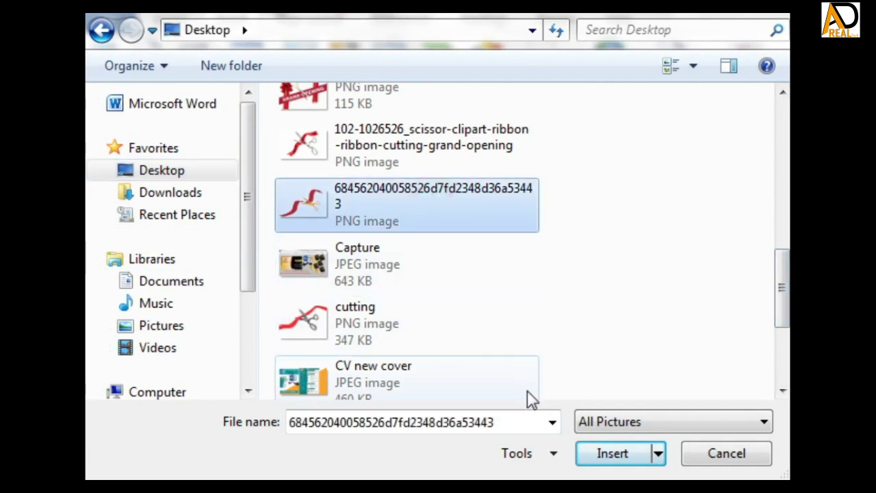
left_click(391, 141)
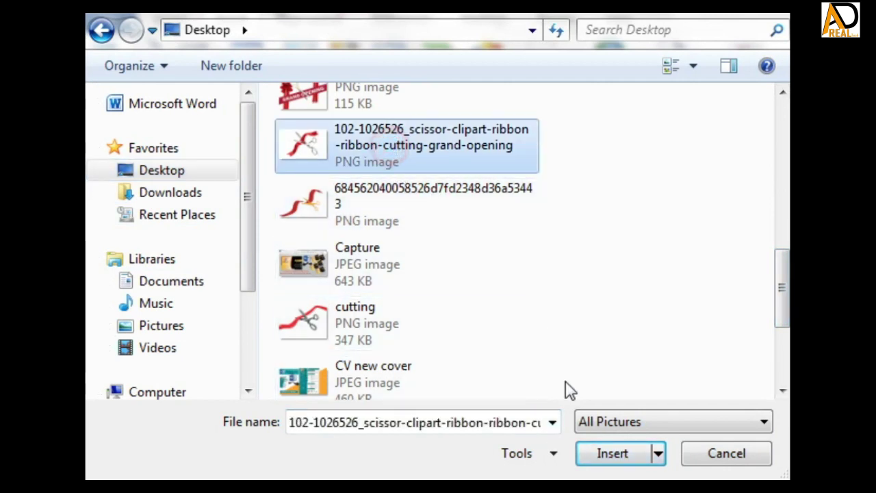
left_click(607, 456)
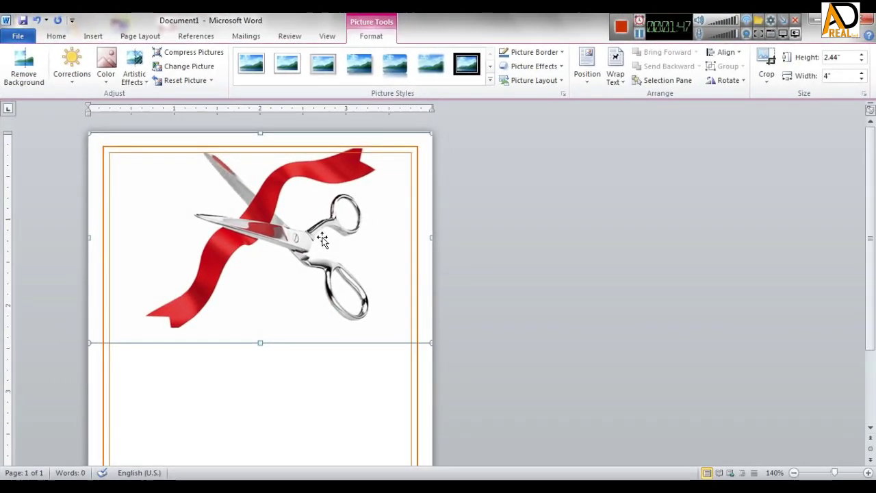
Step: Remove the first picture and place the cartoon scissors-cutting-red-ribbon image instead
key("Delete")
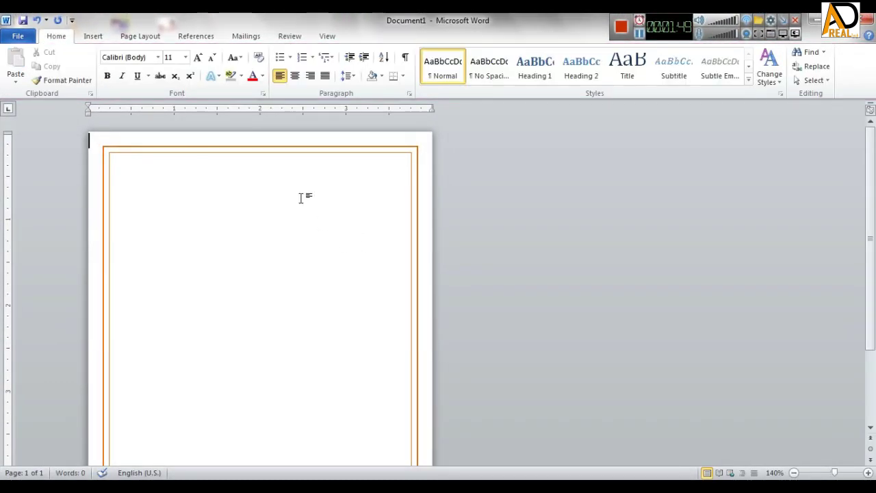
left_click(93, 37)
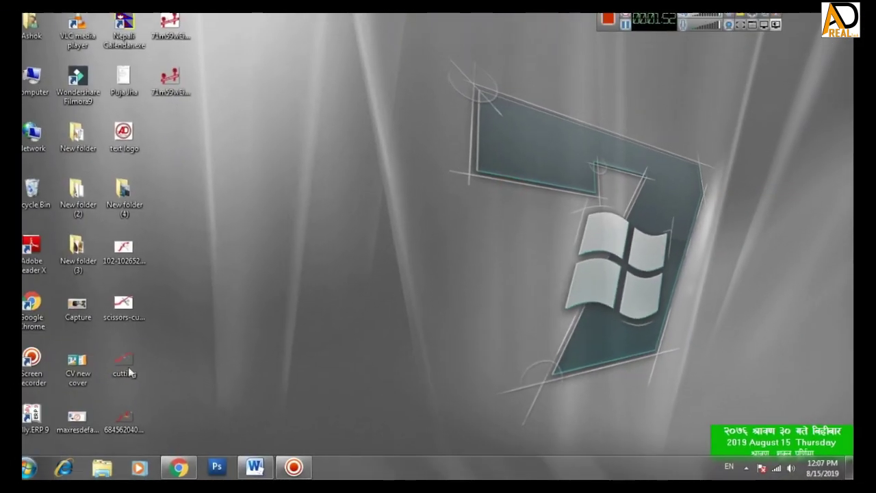
double_click(132, 363)
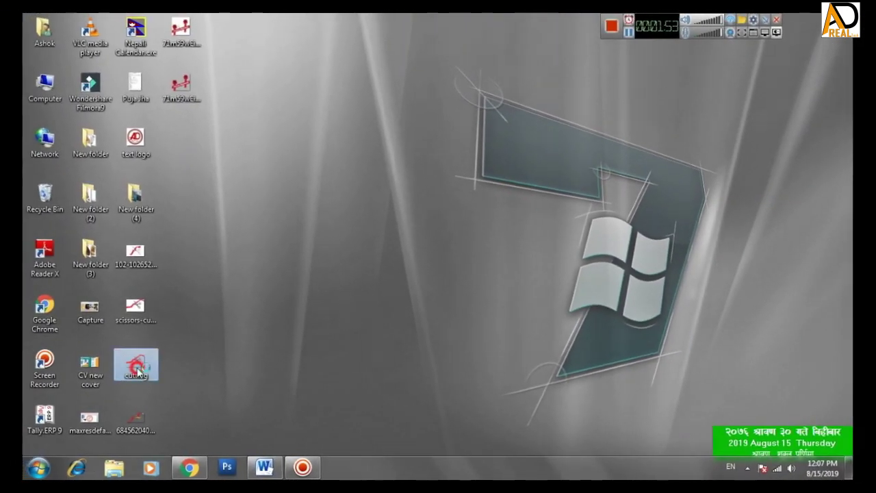
scroll(534, 239, "up", 2)
scroll(475, 225, "up", 3)
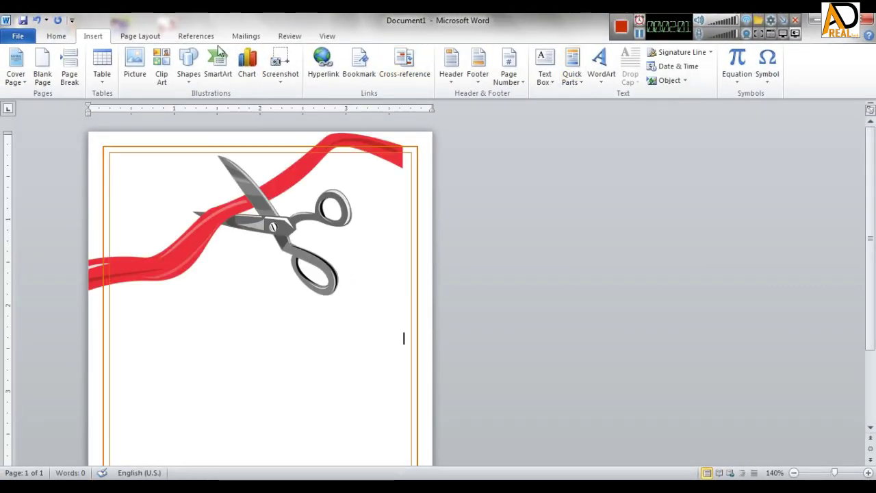
left_click(280, 195)
Step: Set the scissors picture to In Front of Text and move it slightly down and right
left_click(370, 37)
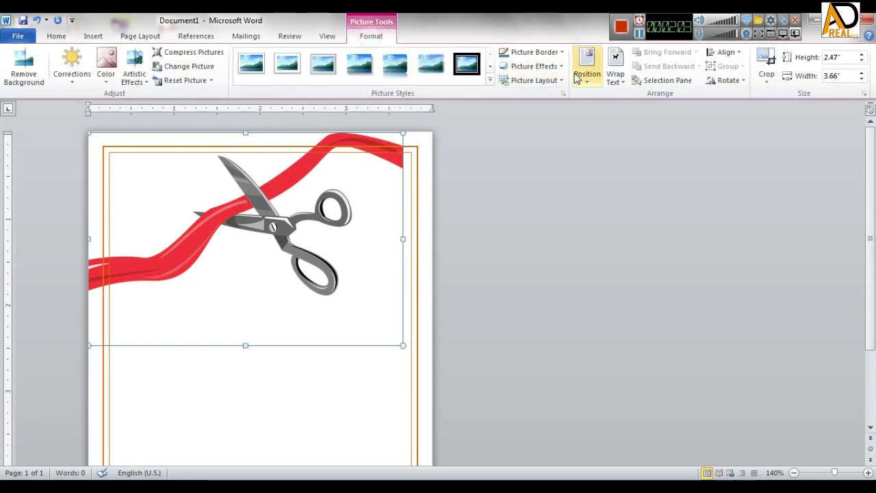
left_click(616, 79)
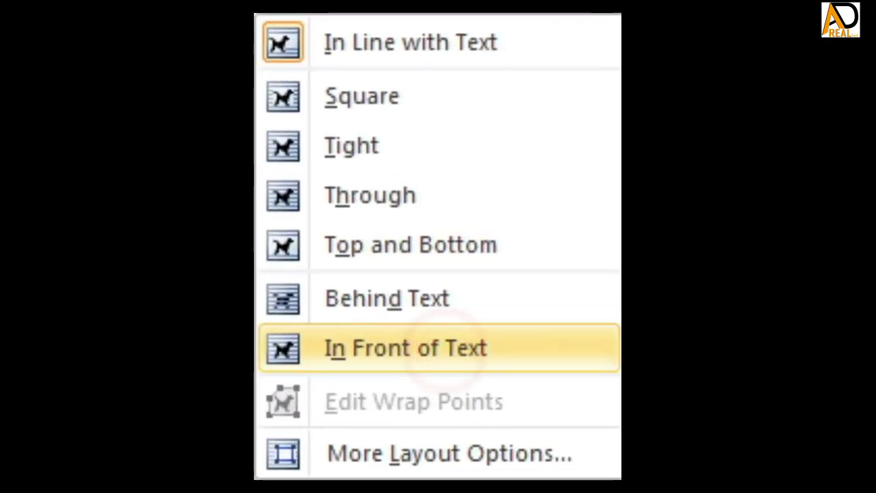
left_click(452, 370)
left_click_drag(326, 236, 334, 273)
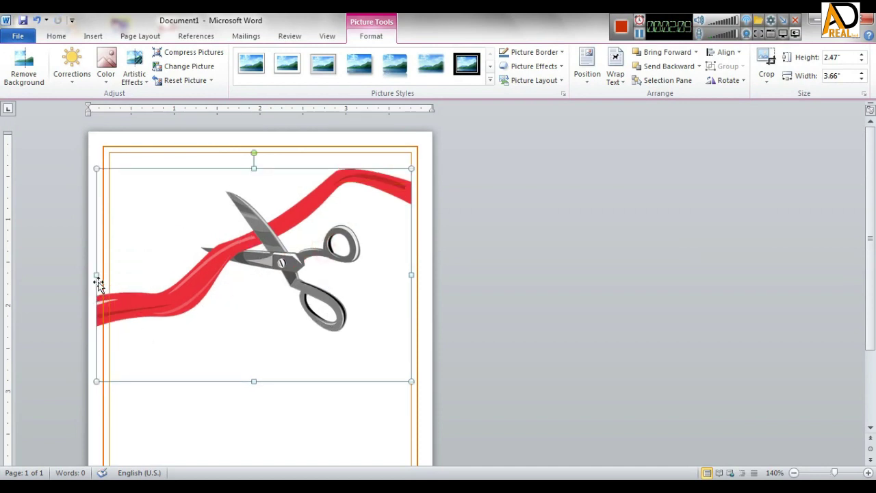
Step: Trim the picture from its left and bottom edges and nudge it up inside the border
left_click_drag(97, 274, 109, 275)
left_click(280, 421)
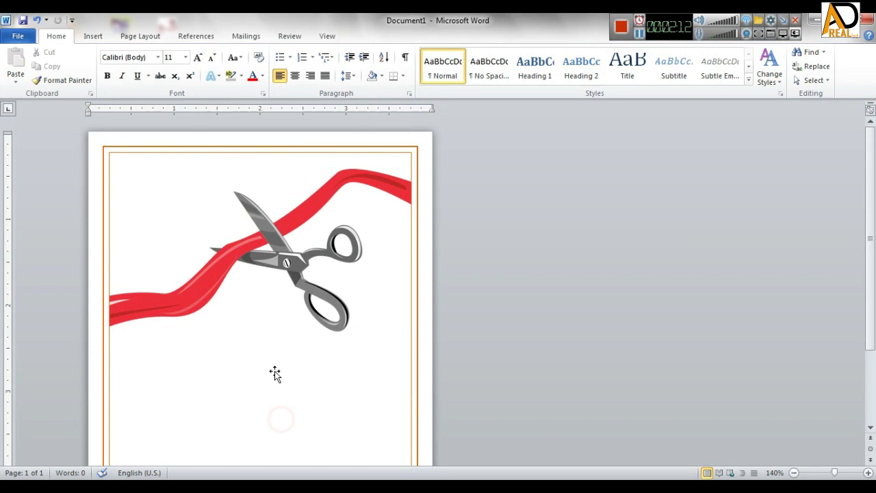
left_click(271, 273)
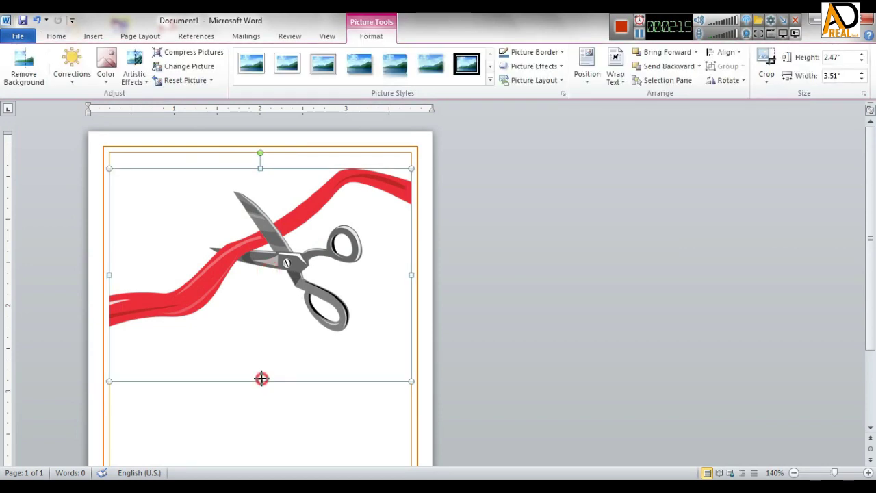
left_click_drag(261, 378, 261, 367)
left_click(549, 330)
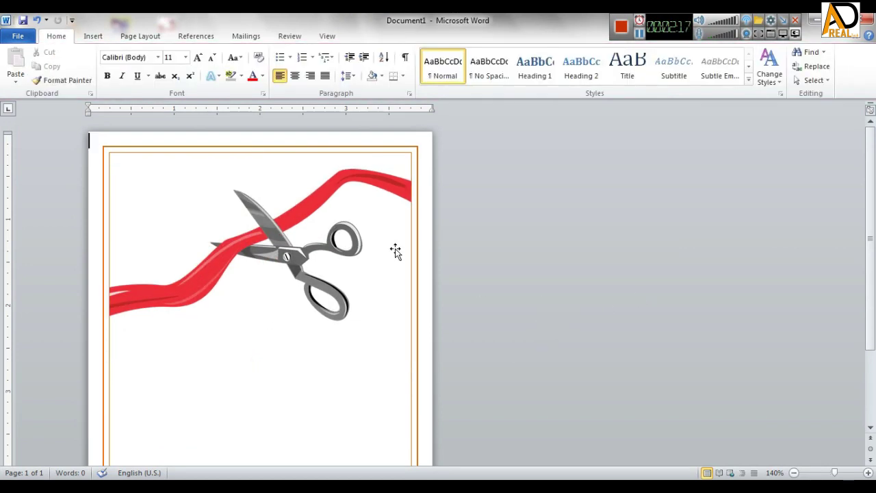
left_click_drag(319, 249, 325, 252)
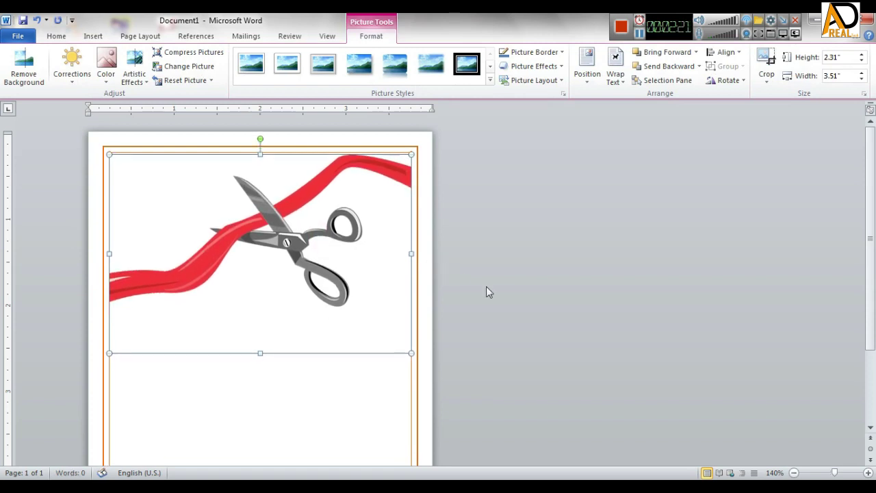
left_click(504, 289)
scroll(521, 297, "down", 3)
scroll(520, 297, "up", 3)
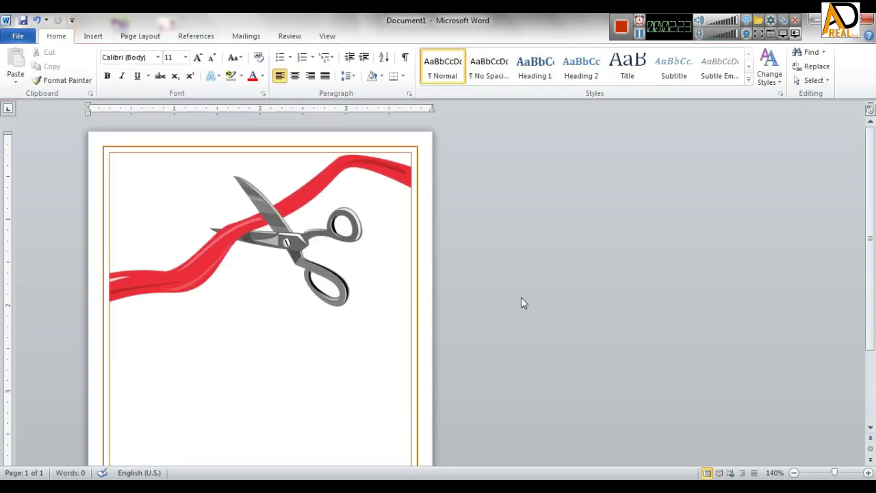
scroll(521, 297, "down", 3)
scroll(522, 298, "up", 3)
scroll(522, 299, "down", 3)
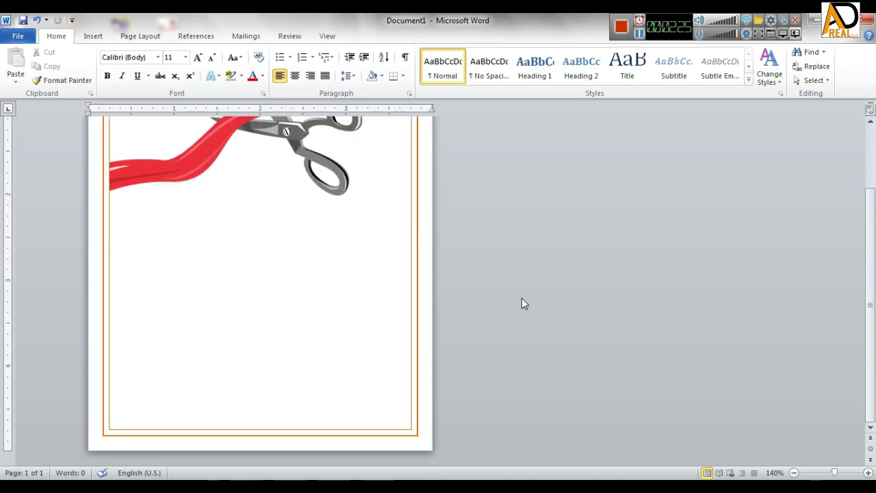
scroll(522, 303, "up", 3)
scroll(522, 303, "down", 1)
scroll(522, 304, "up", 1)
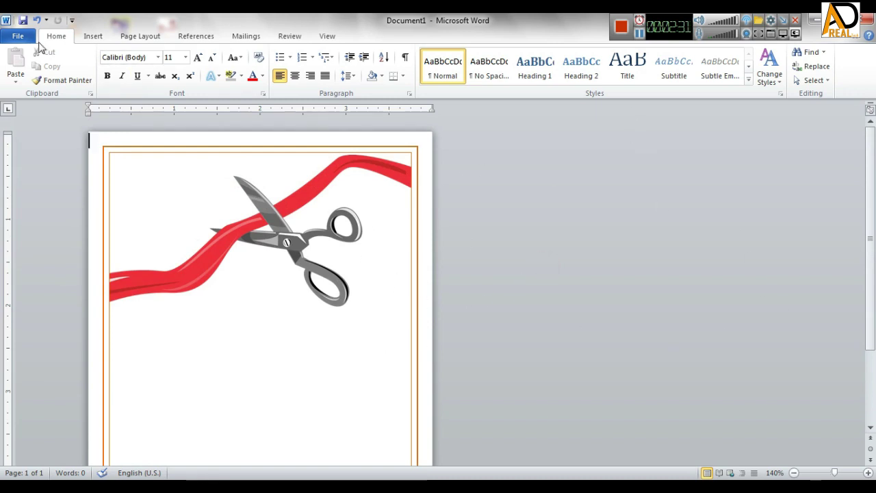
Step: Save the flyer to the Desktop as Doc1 in Word 97-2003 Document format
left_click(9, 39)
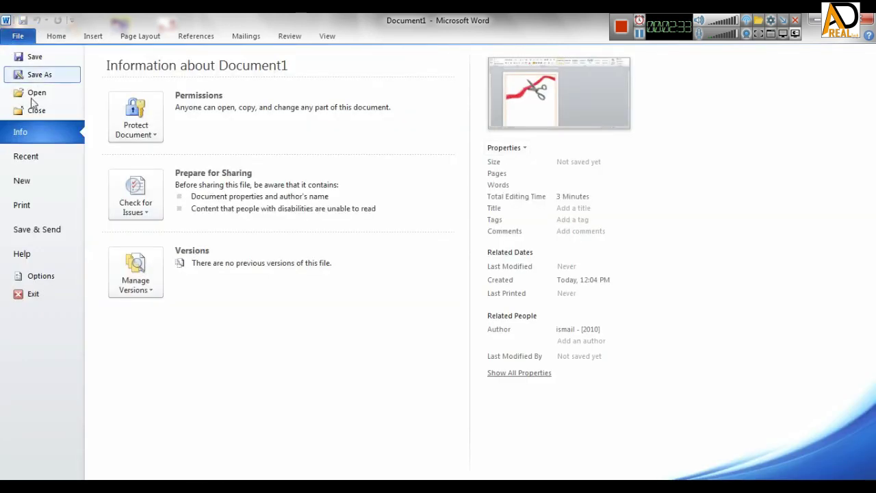
left_click(28, 74)
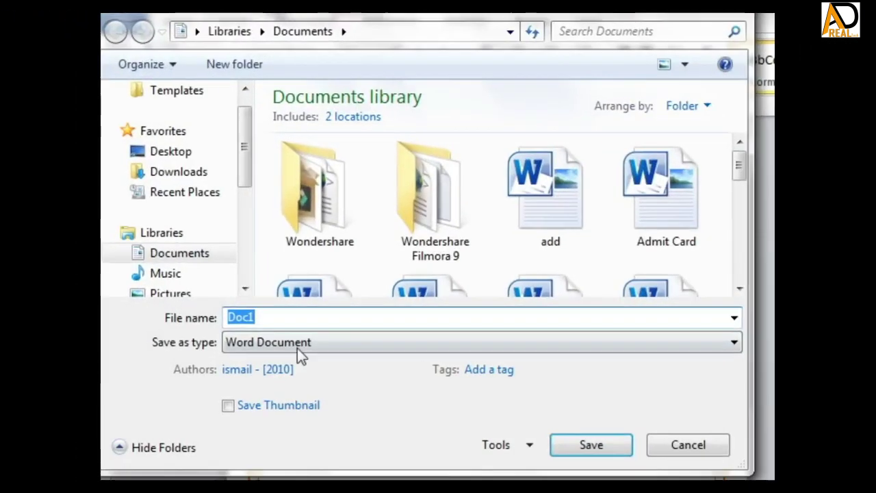
left_click(178, 152)
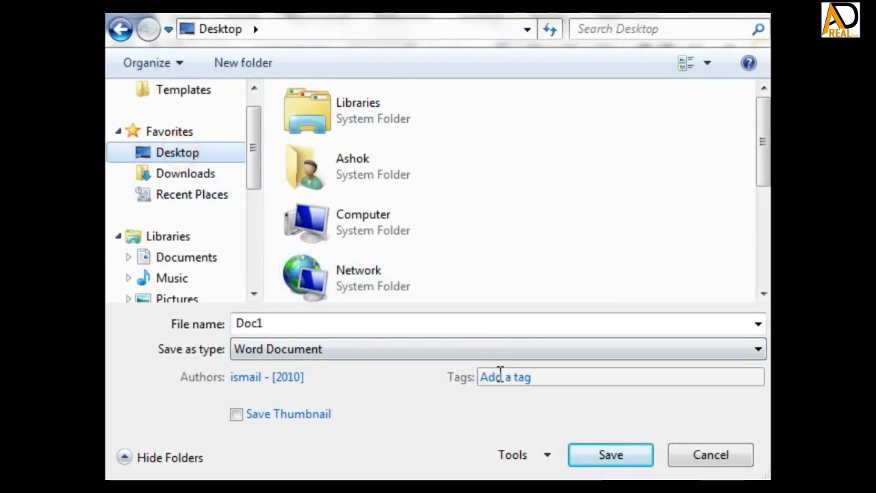
left_click(497, 356)
left_click(339, 397)
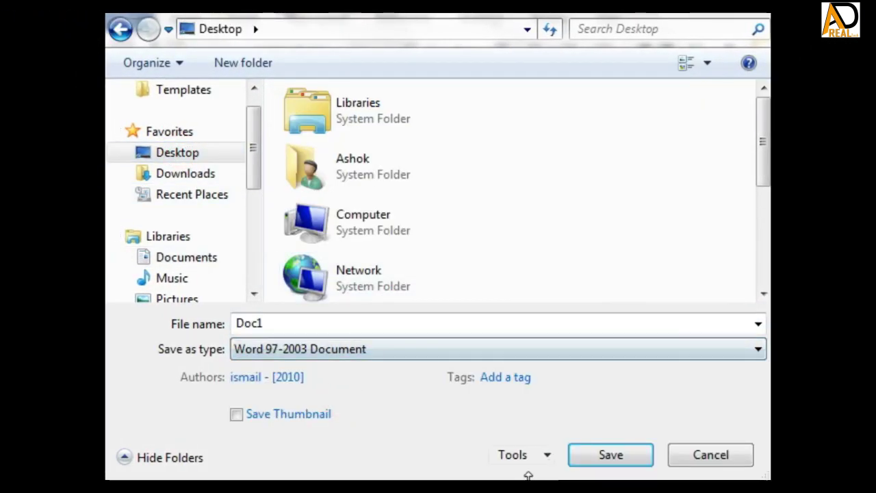
left_click(612, 457)
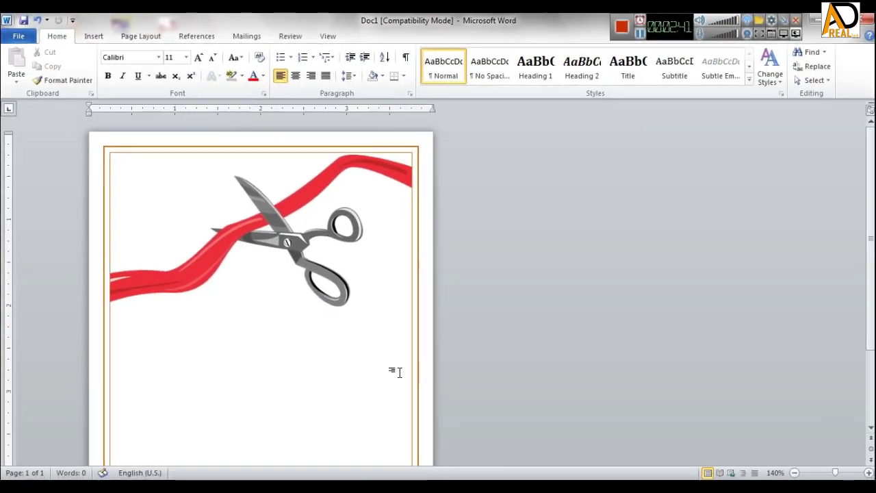
Step: Close Word, reopen Doc1 from the Desktop and check the scissors picture
left_click(873, 24)
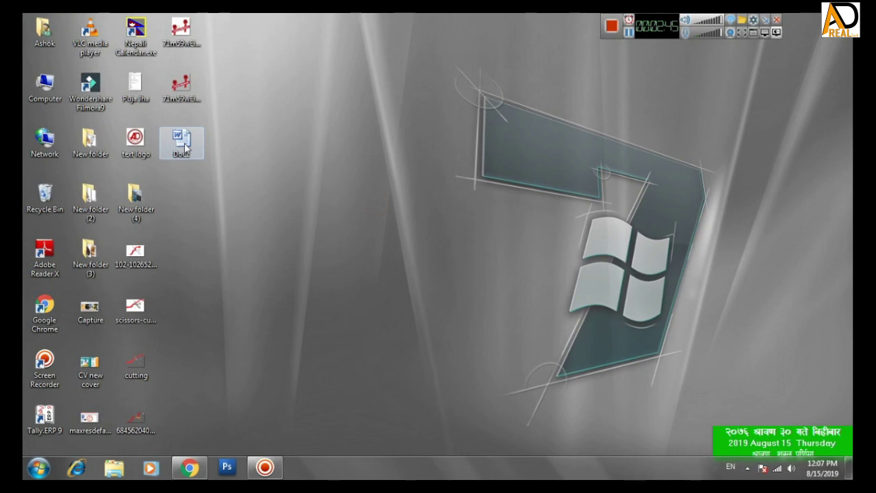
double_click(183, 144)
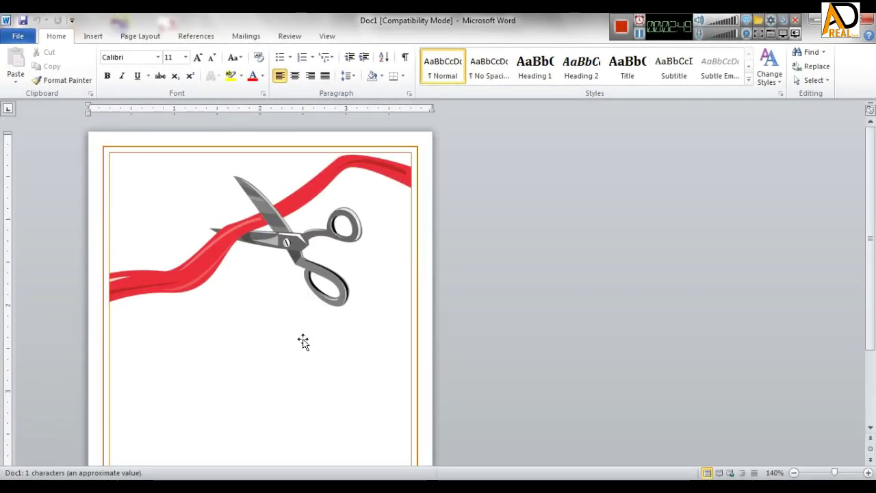
left_click(303, 340)
left_click(509, 311)
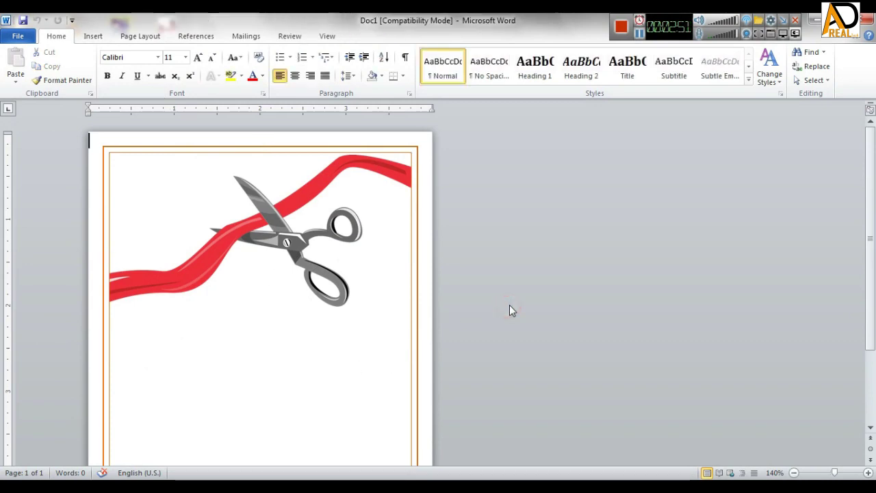
scroll(510, 304, "down", 1)
Step: Draw a wide rectangle across the page below the scissors picture
left_click(93, 35)
left_click(189, 77)
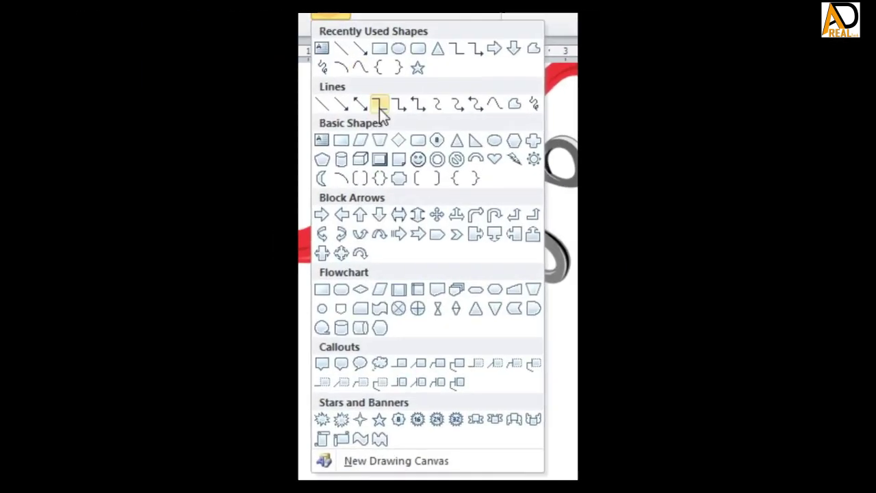
left_click(387, 43)
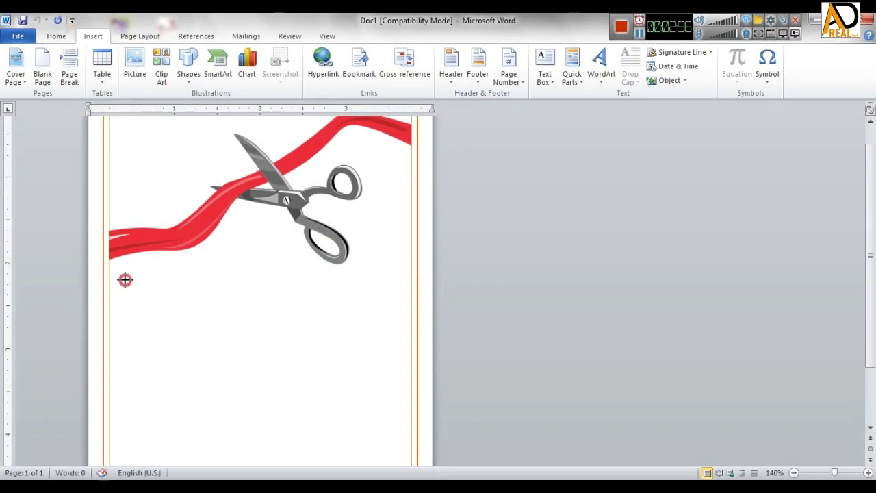
left_click_drag(126, 280, 403, 315)
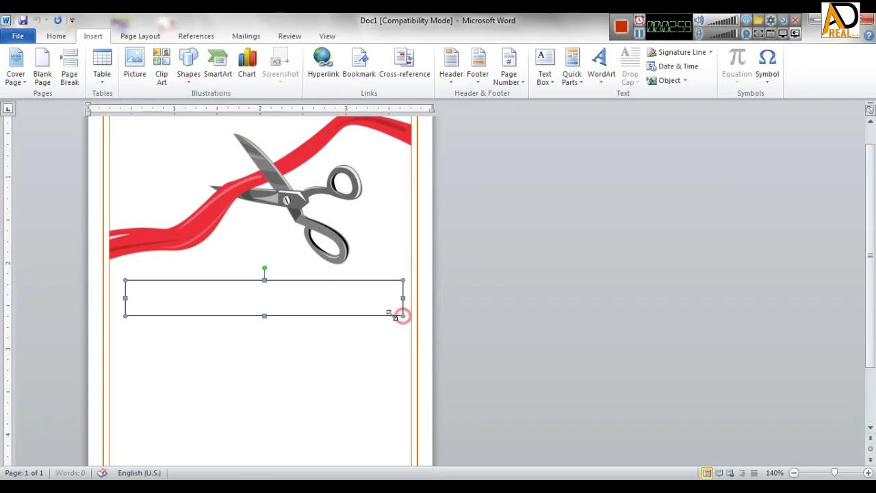
Step: Fill the rectangle with red and remove its outline
left_click(361, 303)
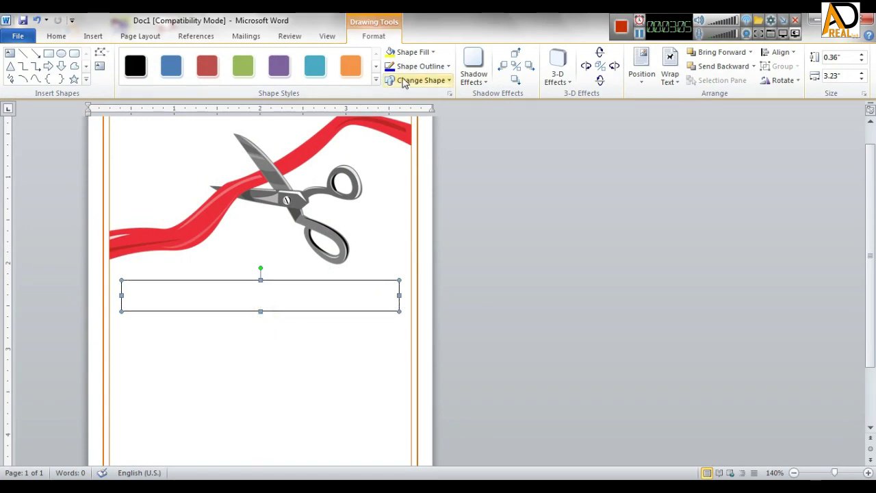
left_click(416, 53)
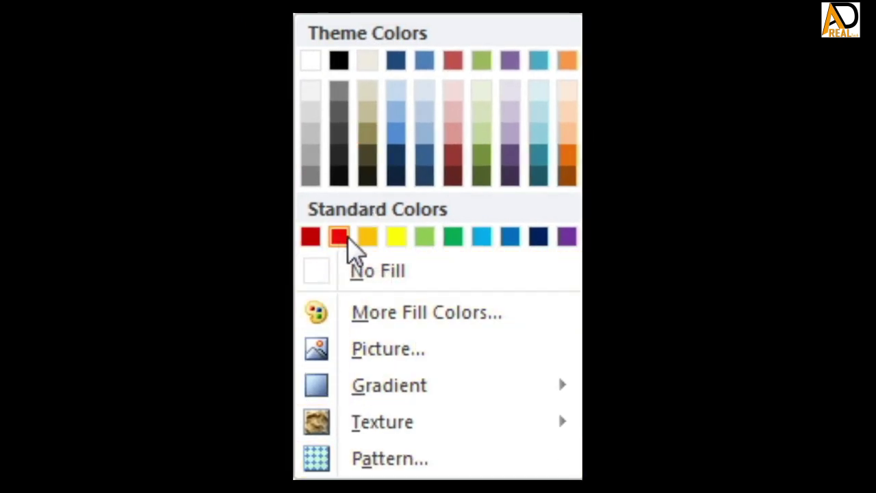
left_click(309, 236)
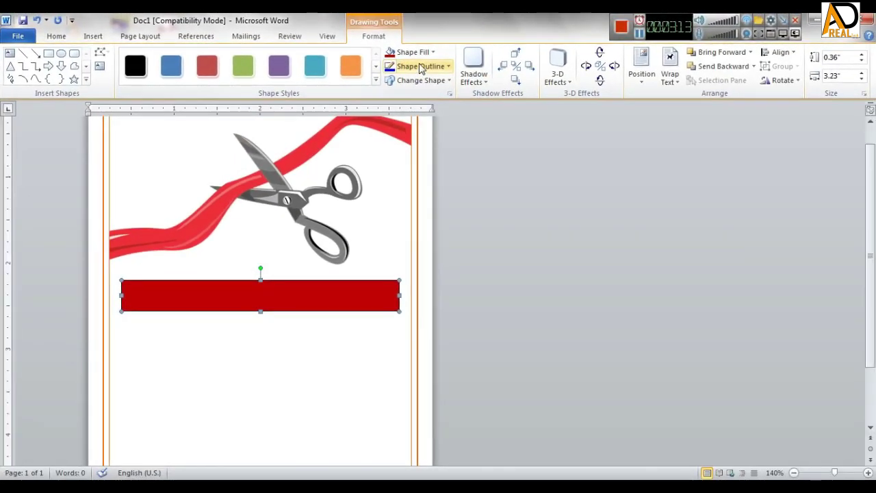
left_click(411, 64)
left_click(420, 181)
left_click(560, 299)
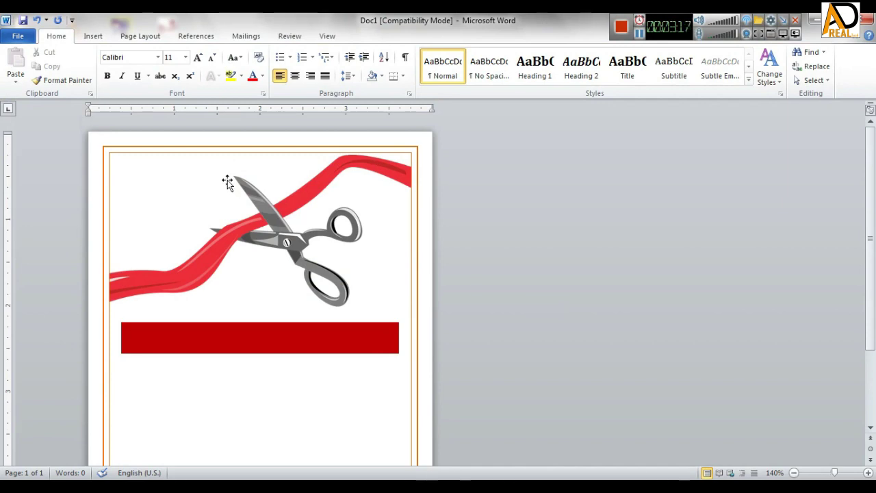
Step: Insert first-style outlined WordArt reading 'Opening Ceremony'
left_click(103, 39)
left_click(601, 59)
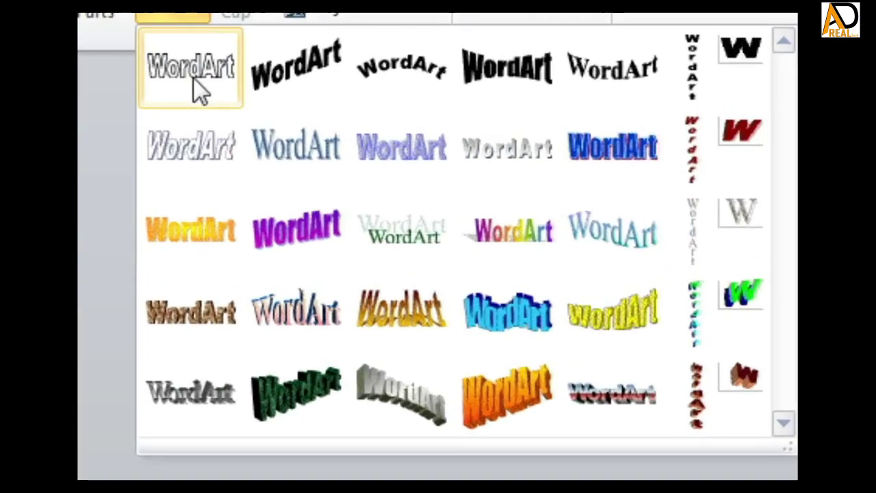
left_click(613, 107)
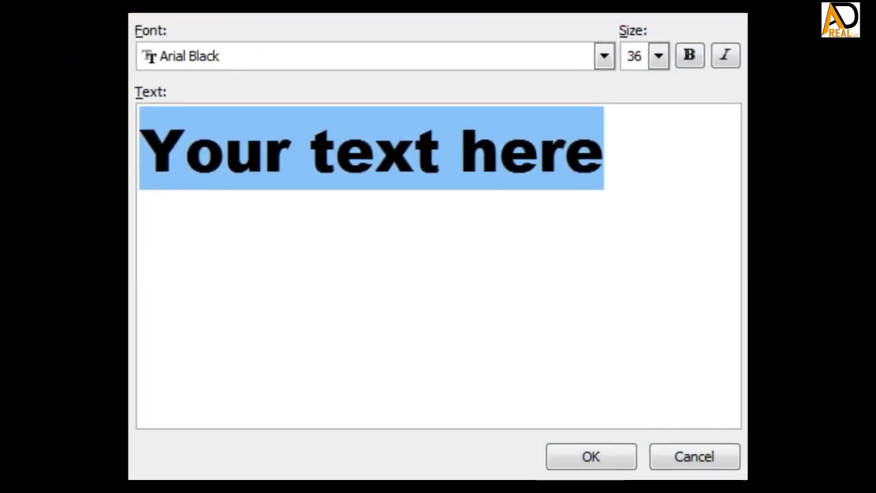
type("O[")
key("BackSpace")
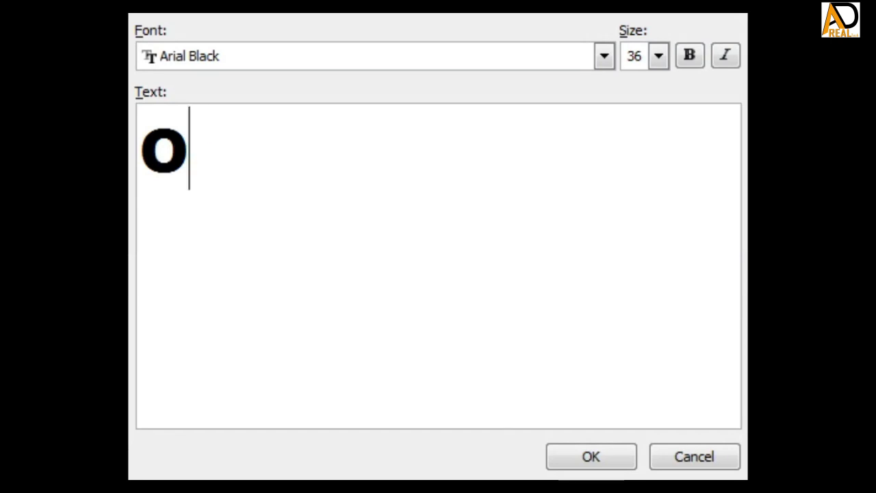
type("pen")
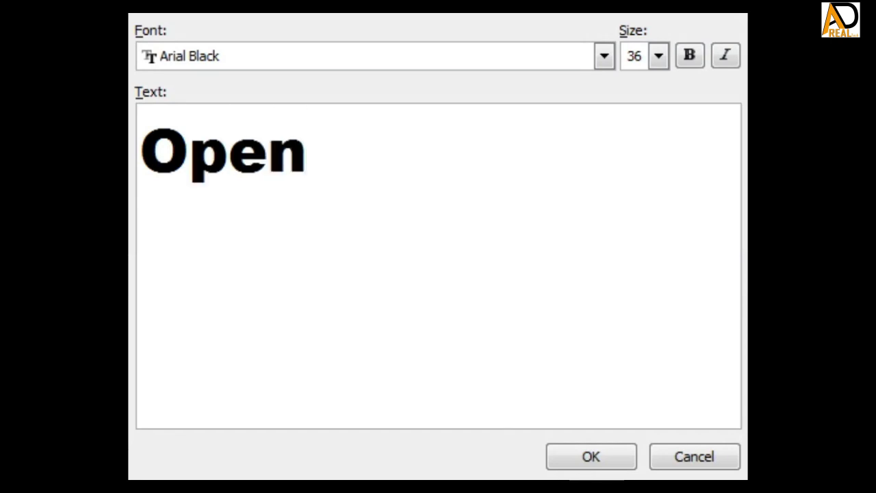
type("ing C")
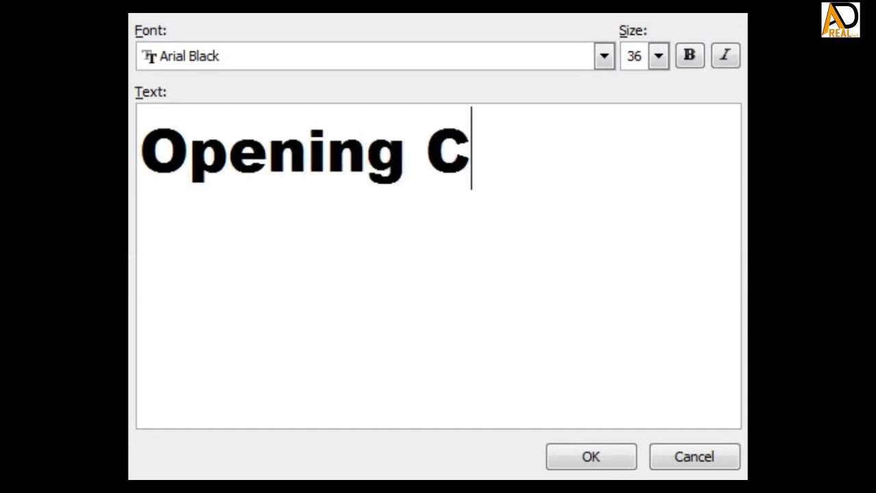
type("erem")
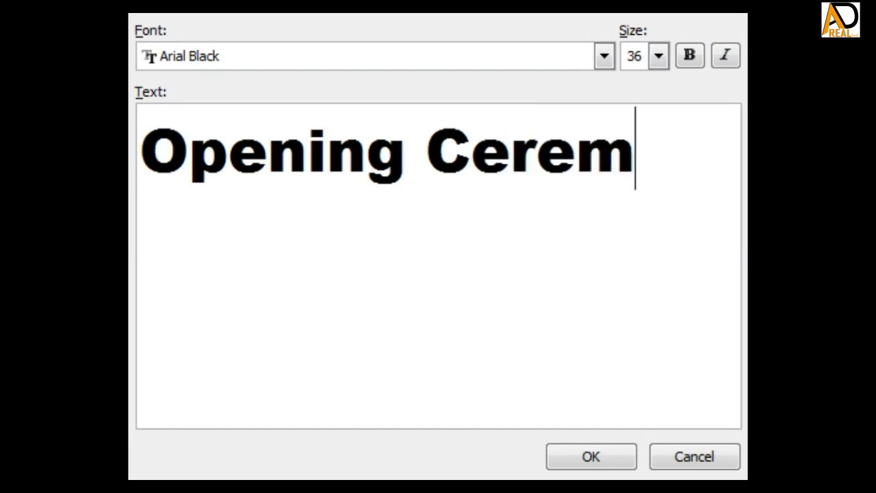
type("ony")
Step: Set the WordArt text to bold Arno Pro Smbd and confirm it
left_click(398, 49)
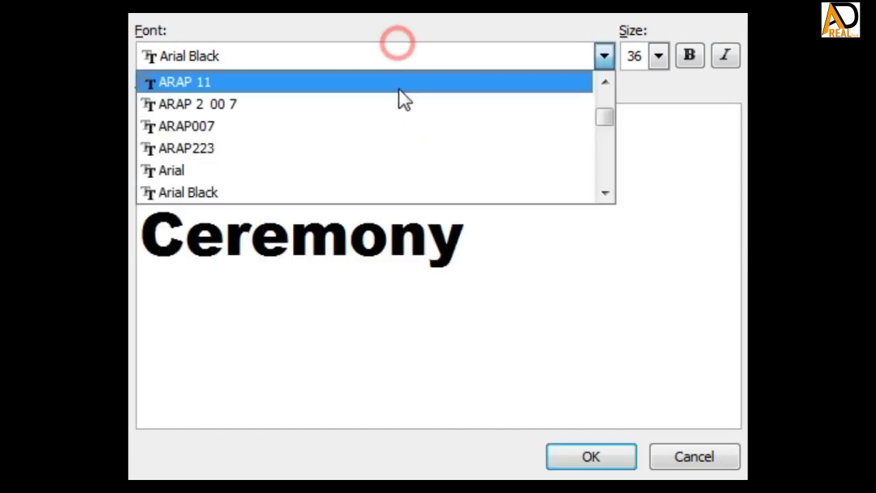
scroll(391, 172, "down", 2)
scroll(338, 169, "down", 1)
left_click(332, 170)
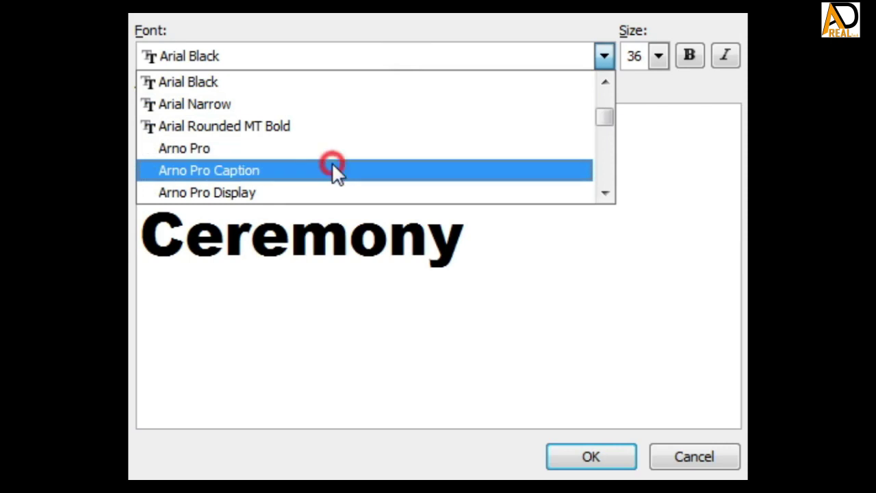
left_click(428, 57)
scroll(342, 171, "down", 1)
left_click(335, 149)
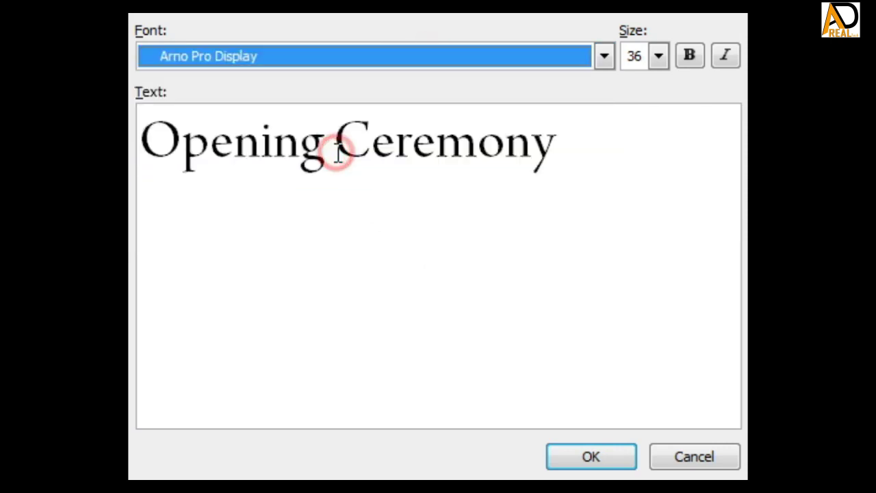
left_click(413, 59)
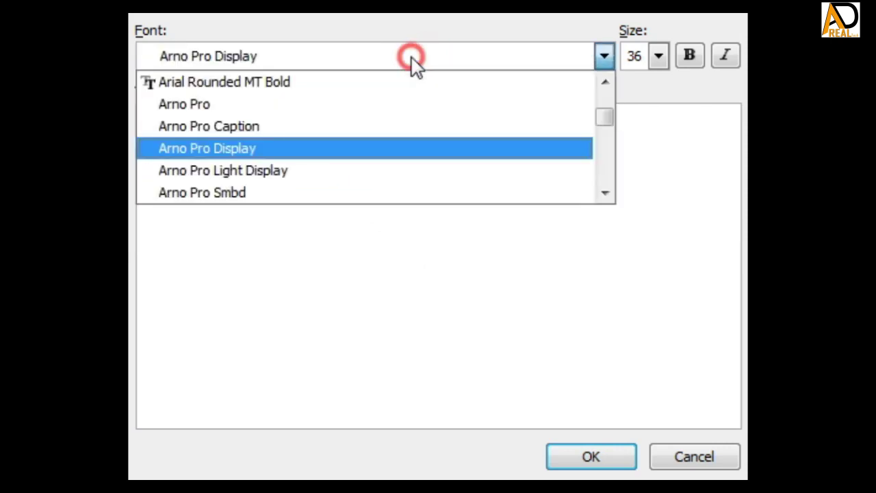
left_click(356, 192)
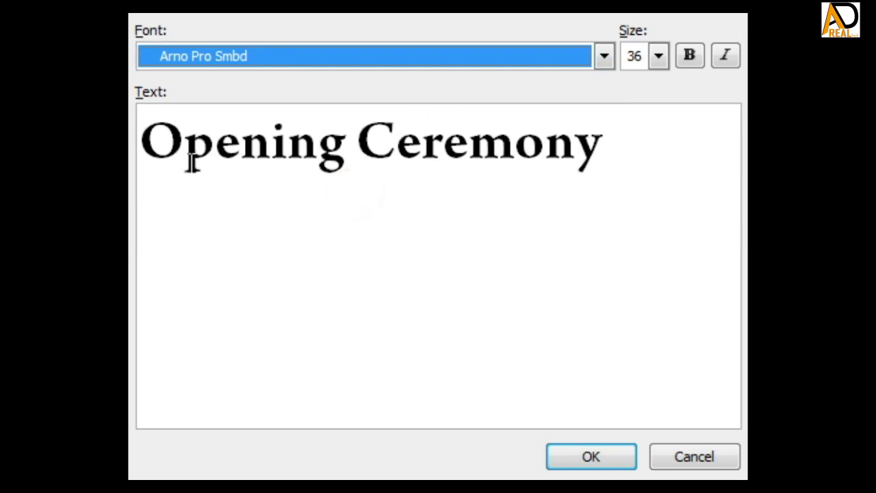
left_click(690, 58)
left_click(629, 237)
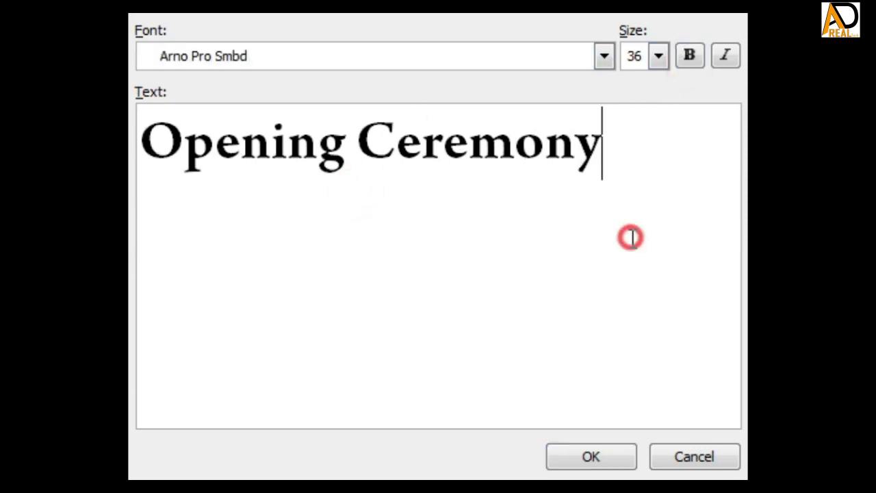
left_click(590, 460)
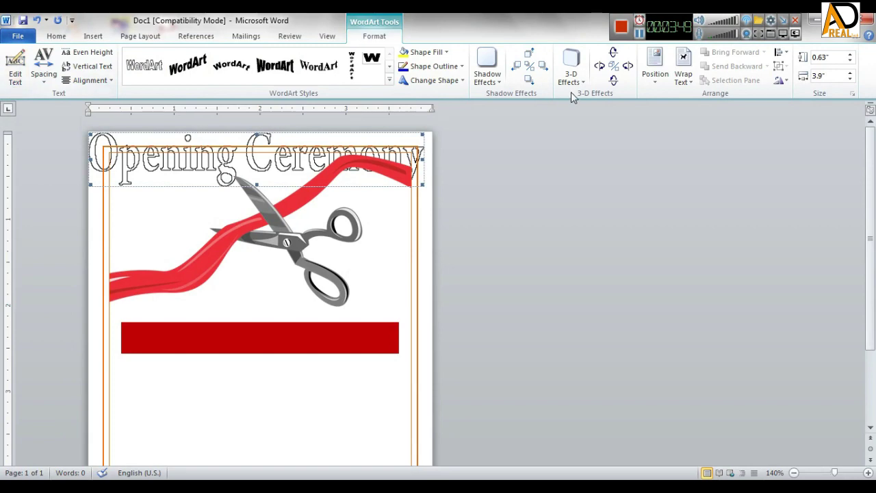
Step: Put the Opening Ceremony WordArt behind text and drag it just below the red bar
left_click(683, 77)
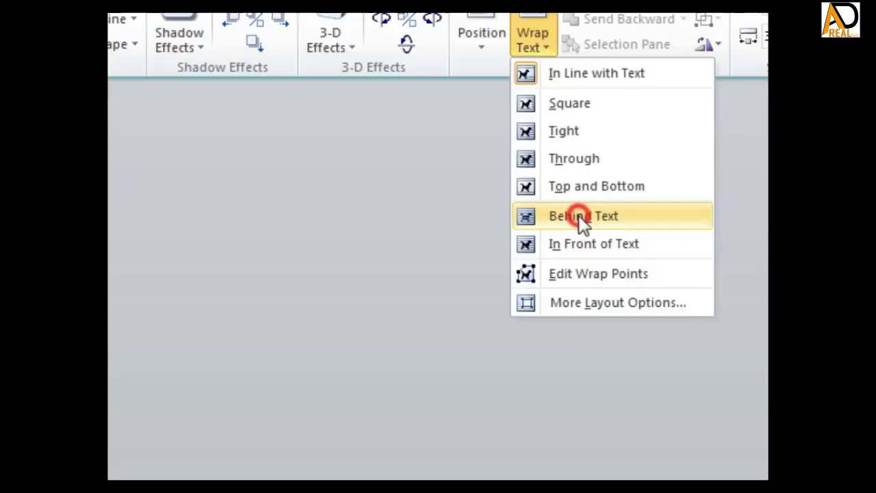
left_click(715, 179)
left_click(284, 279)
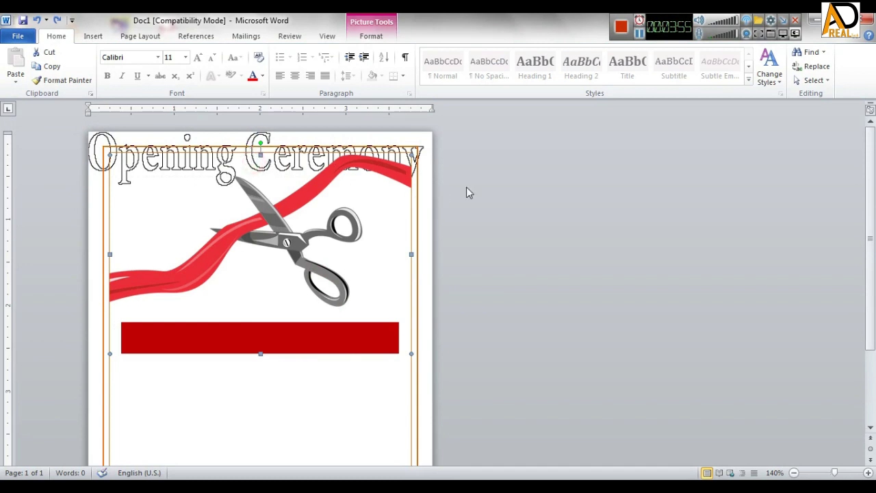
left_click(491, 182)
left_click(422, 152)
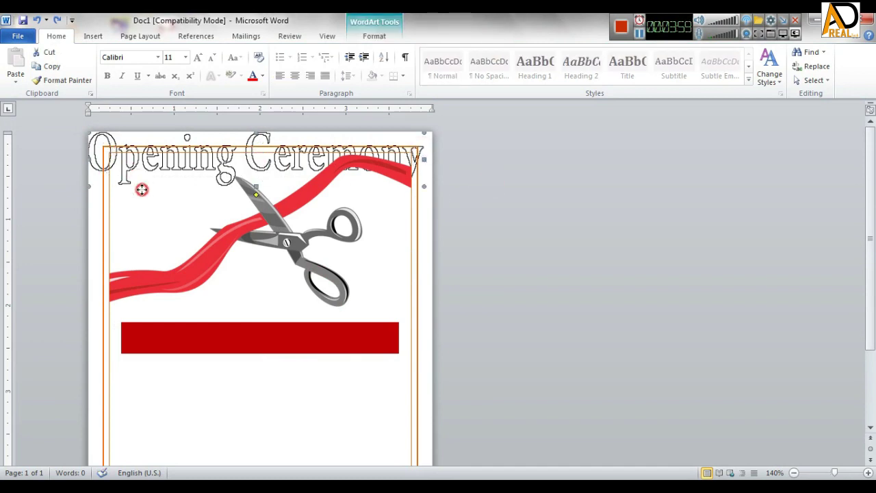
left_click_drag(168, 328, 172, 375)
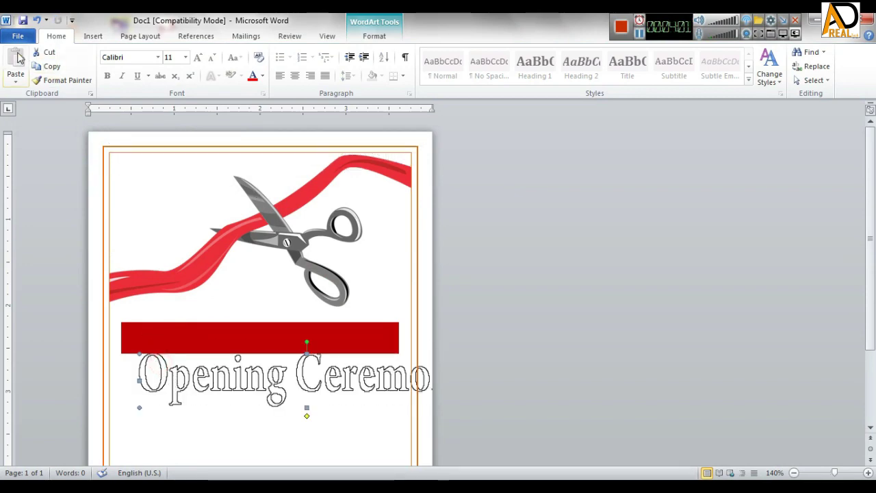
Step: Switch the WordArt font to Arno Pro Smbd Caption
left_click(356, 37)
left_click(15, 68)
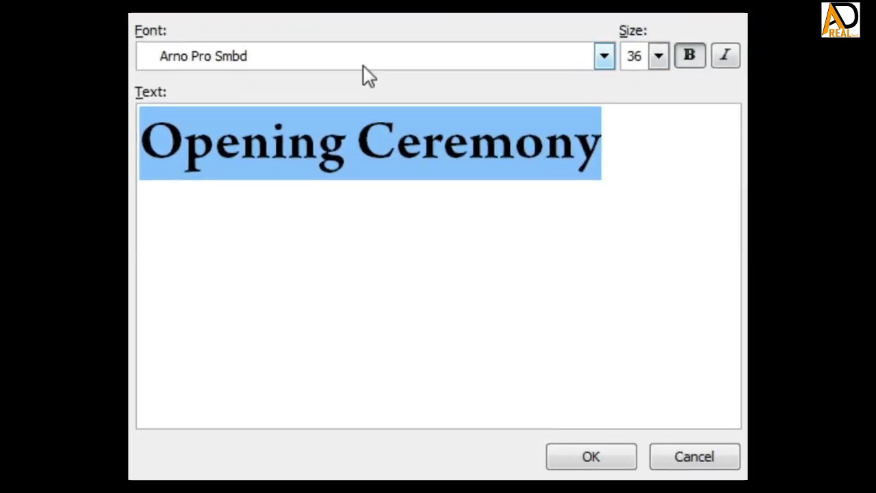
left_click(363, 56)
left_click(291, 168)
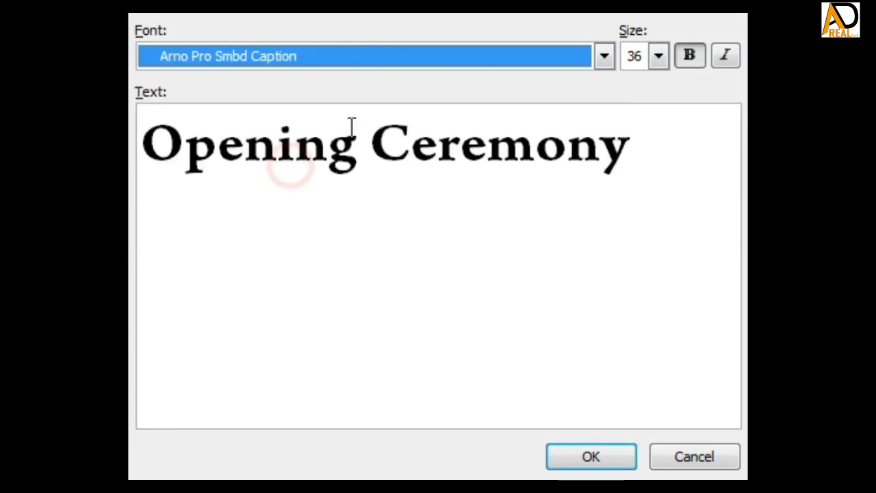
left_click(591, 463)
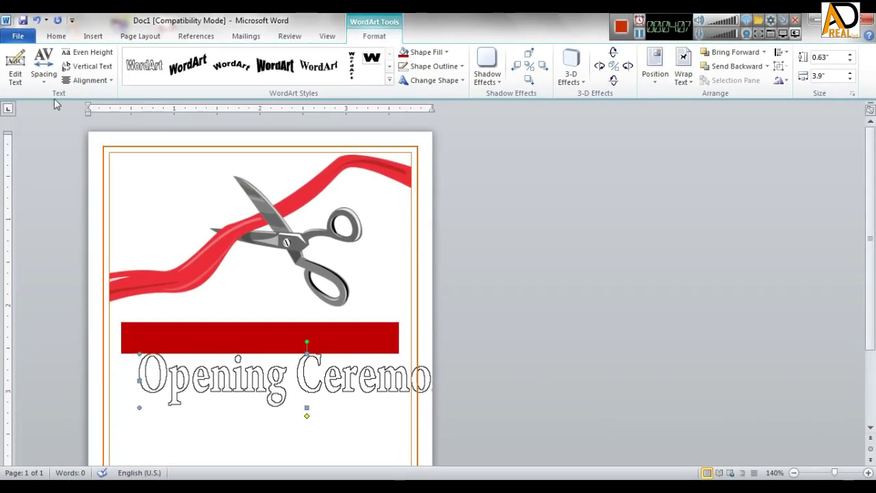
Step: Change the Opening Ceremony title font to Agency FB and apply it
left_click(28, 75)
left_click(604, 56)
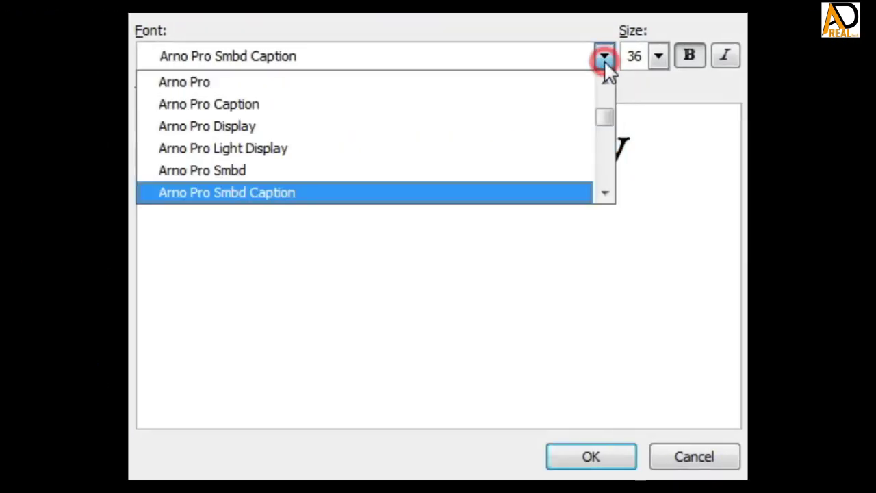
scroll(480, 227, "up", 2)
scroll(480, 227, "up", 1)
scroll(454, 222, "up", 1)
scroll(448, 223, "up", 1)
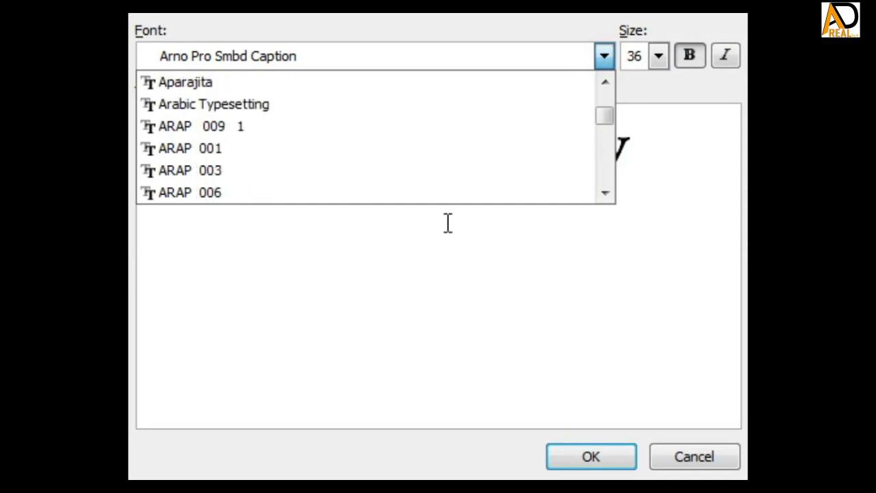
scroll(447, 223, "up", 2)
scroll(448, 224, "up", 2)
scroll(448, 224, "up", 2)
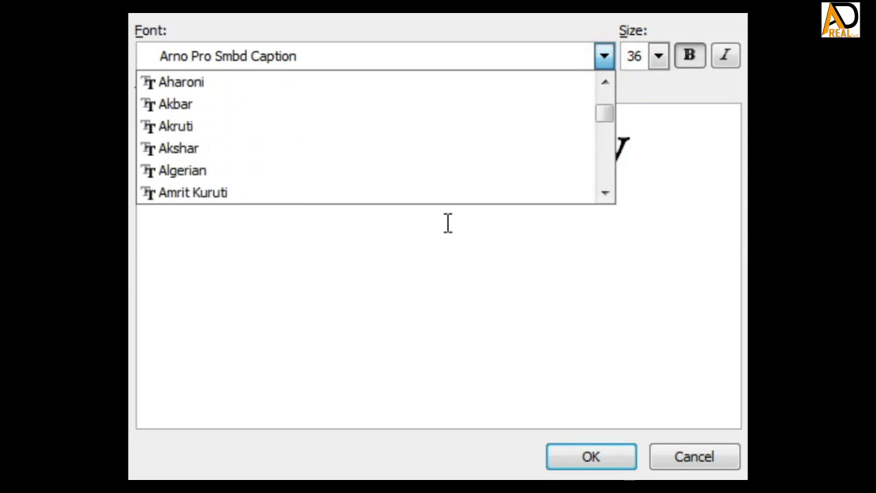
scroll(448, 223, "up", 2)
left_click(244, 127)
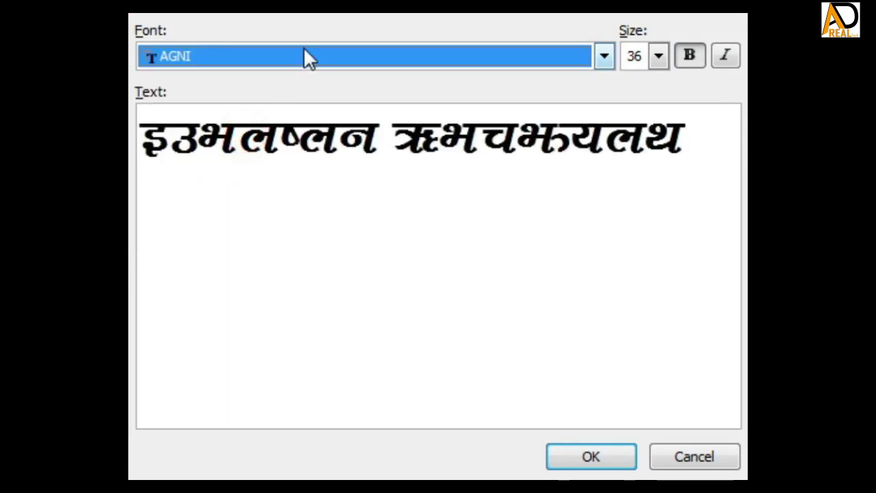
left_click(303, 54)
left_click(243, 105)
left_click(501, 156)
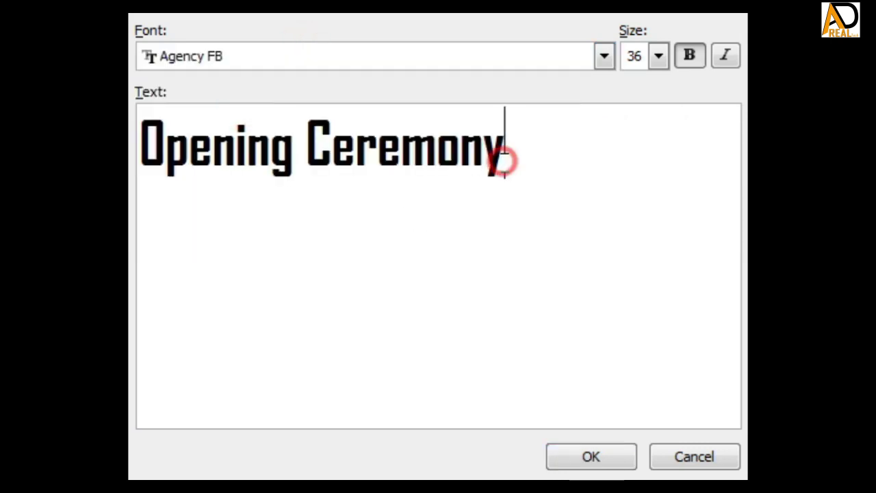
left_click(564, 463)
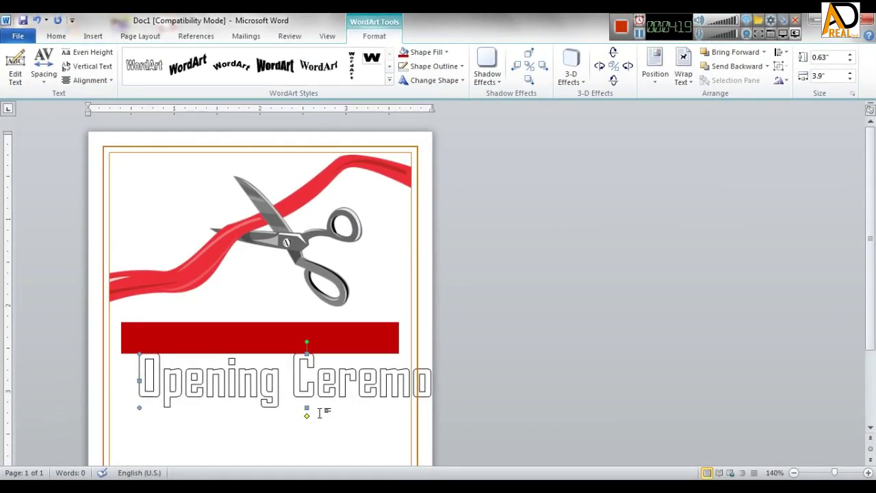
Step: Shrink the title to about 3.04 inches wide, move it onto the red bar, and float it in front of text
left_click_drag(307, 389, 252, 376)
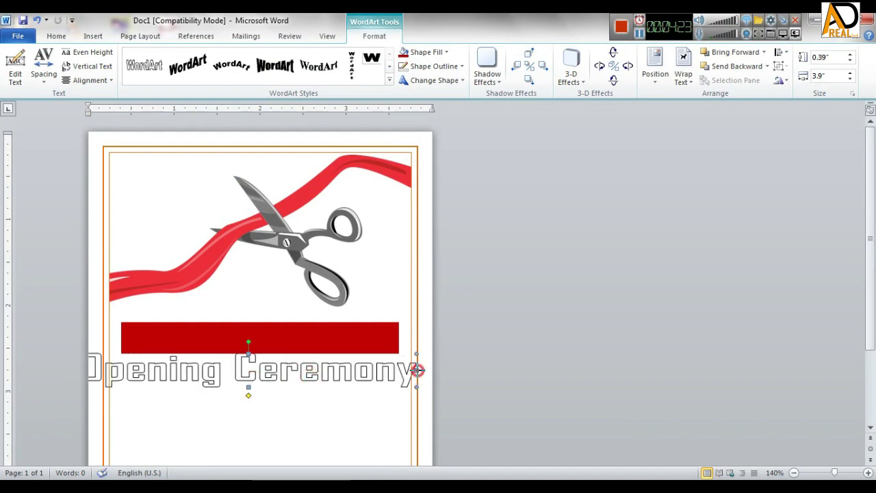
left_click_drag(342, 369, 342, 371)
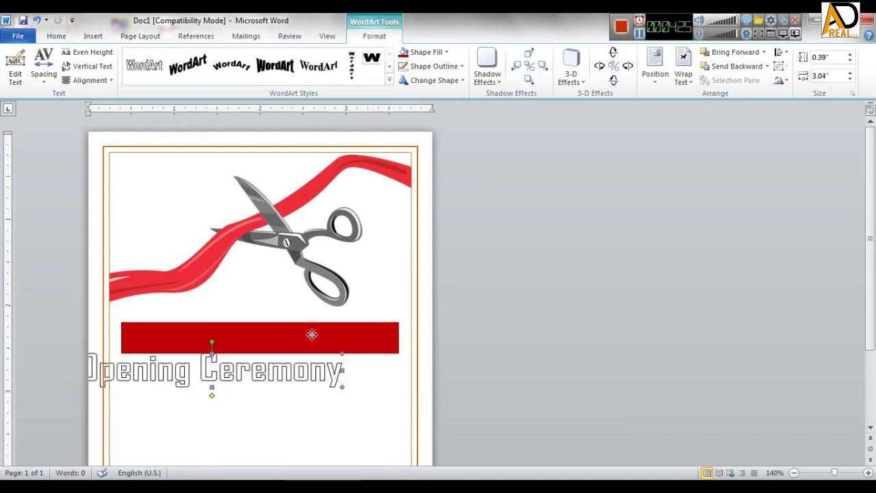
left_click_drag(312, 342, 313, 342)
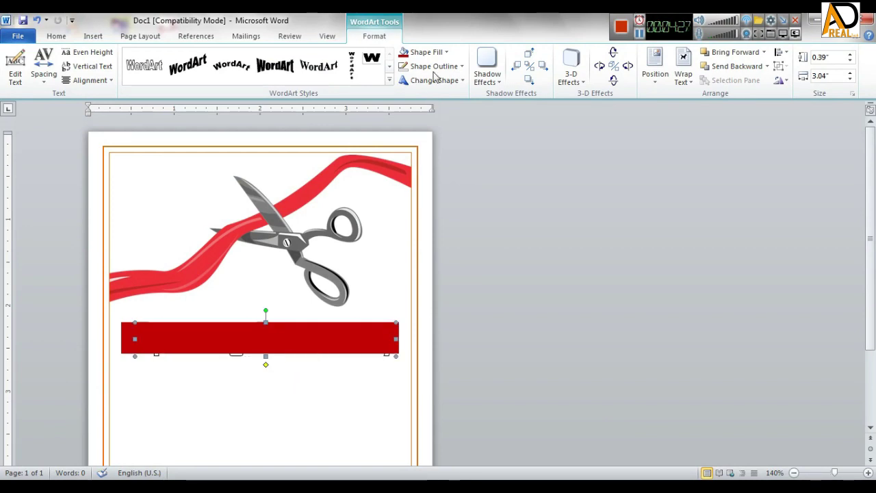
left_click(683, 74)
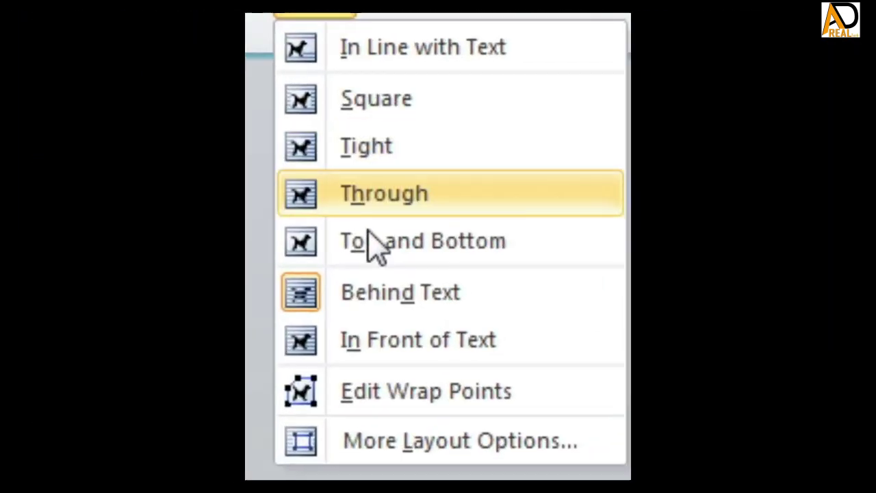
left_click(375, 243)
left_click(683, 74)
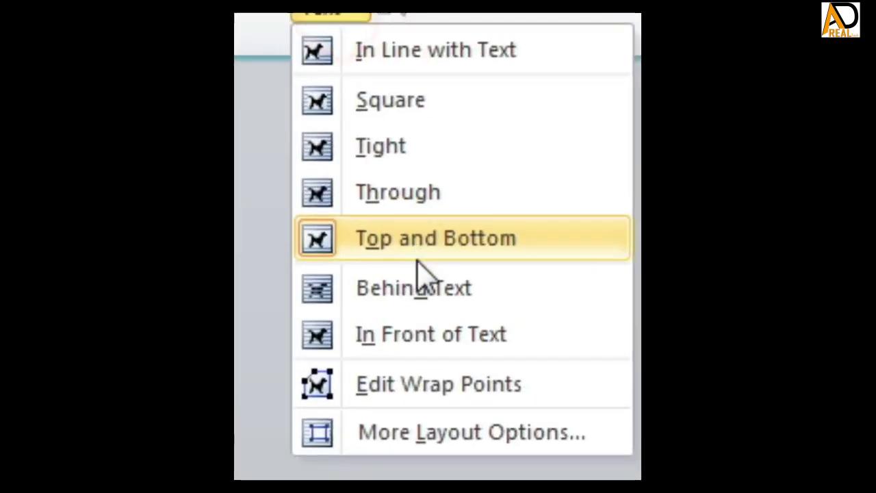
left_click(383, 336)
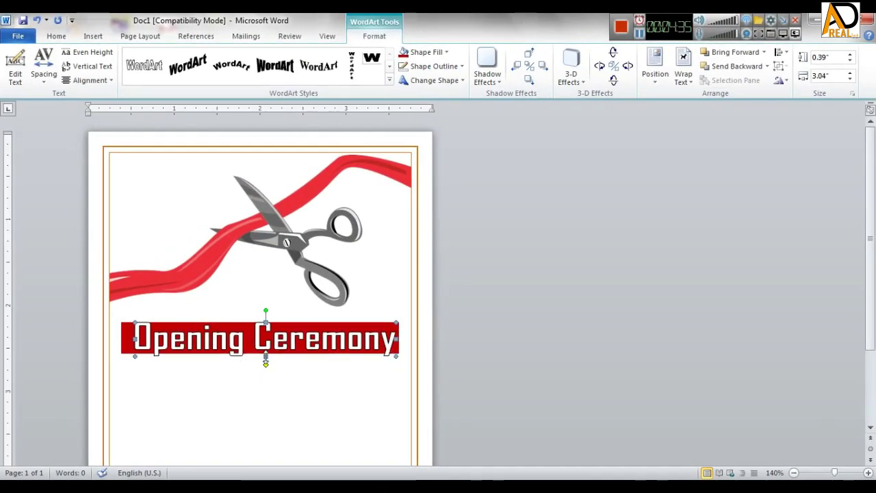
Step: Trim the title's height and nudge it to centre within the red bar
left_click_drag(268, 353, 273, 328)
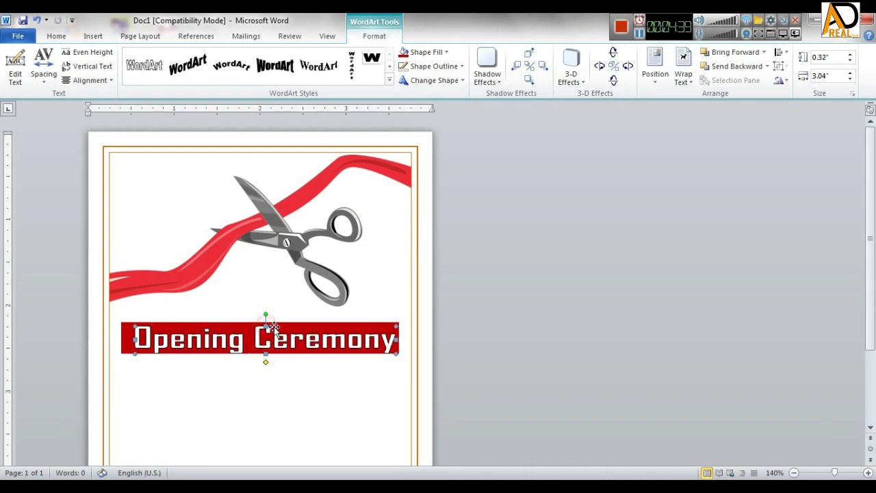
key("Left")
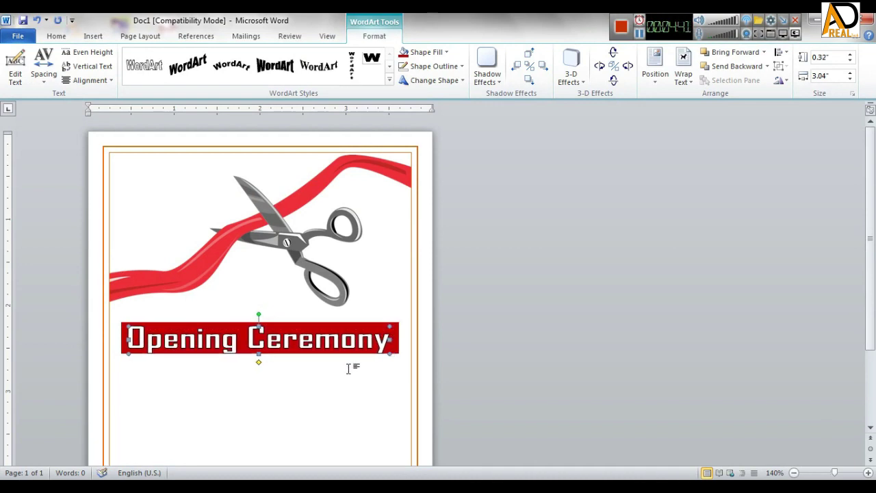
key("ctrl+Right")
key("ctrl+Right")
key("ctrl+Right")
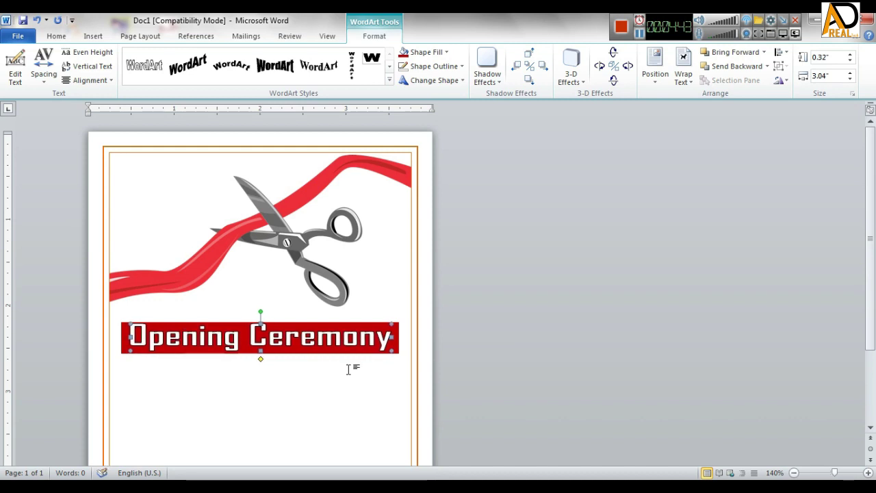
key("ctrl+Right")
left_click(356, 409)
Step: Set the Opening Ceremony title's shape outline to No Outline
scroll(358, 410, "down", 3)
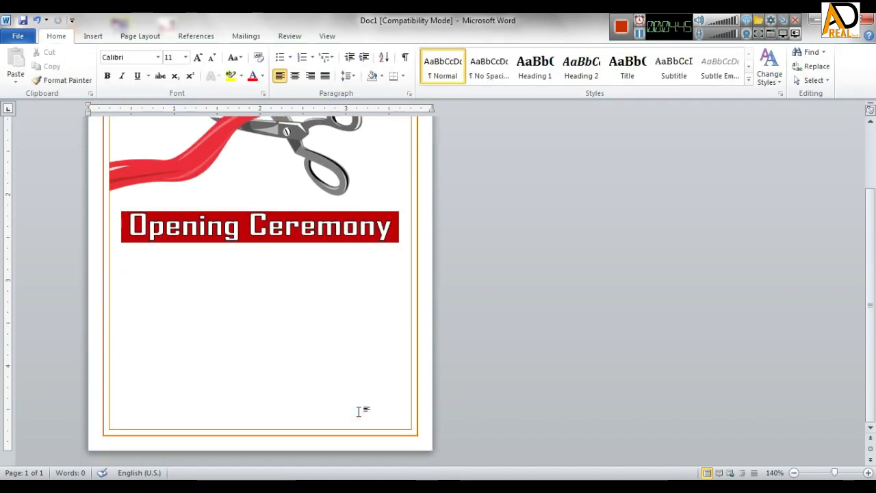
left_click(272, 231)
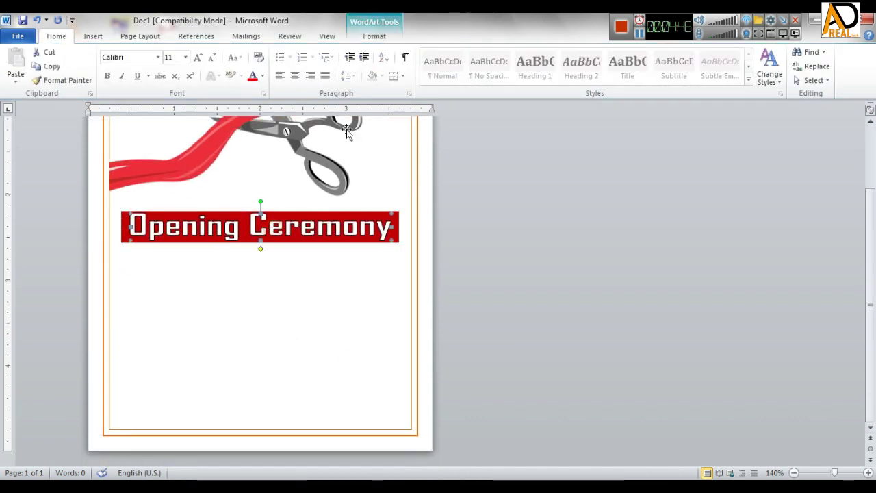
left_click(376, 43)
left_click(421, 60)
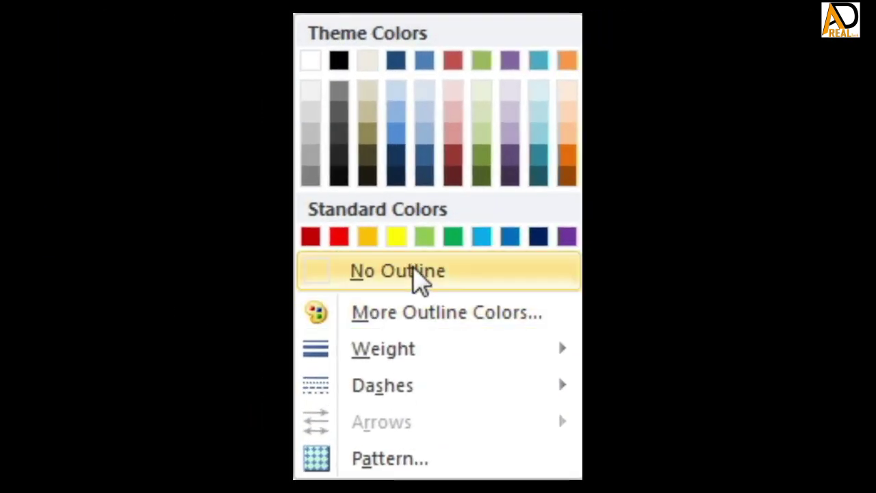
left_click(414, 273)
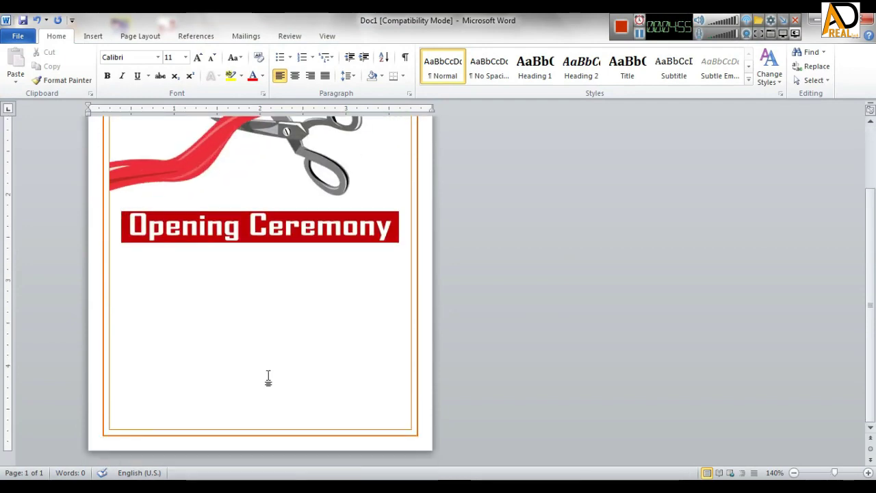
Step: Zoom the page view in to 170%
left_click(867, 474)
left_click(867, 473)
left_click(867, 474)
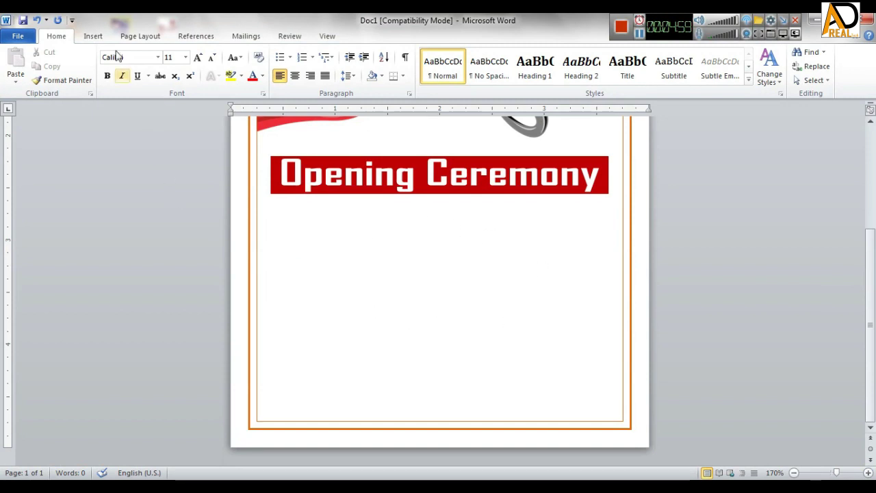
left_click(94, 36)
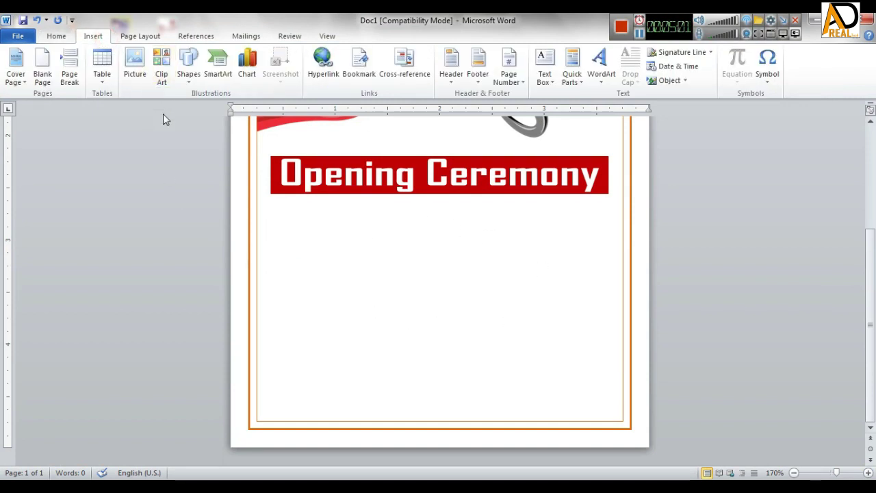
scroll(485, 320, "up", 2)
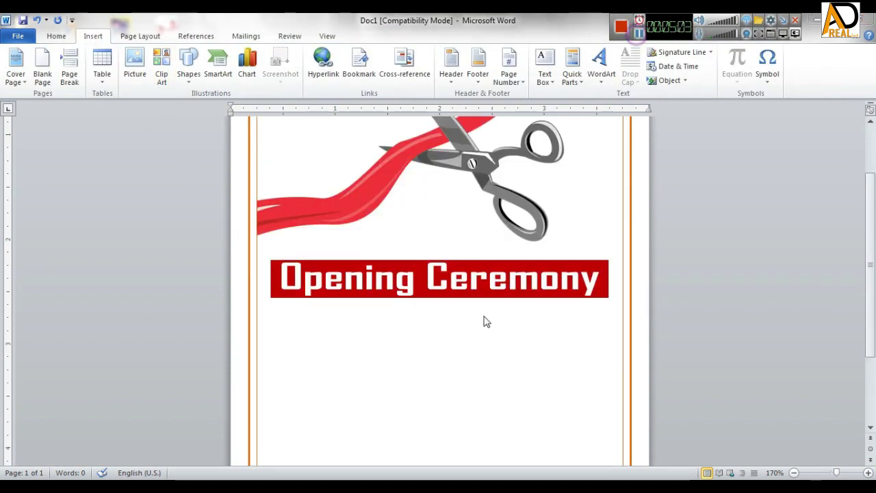
scroll(489, 372, "up", 2)
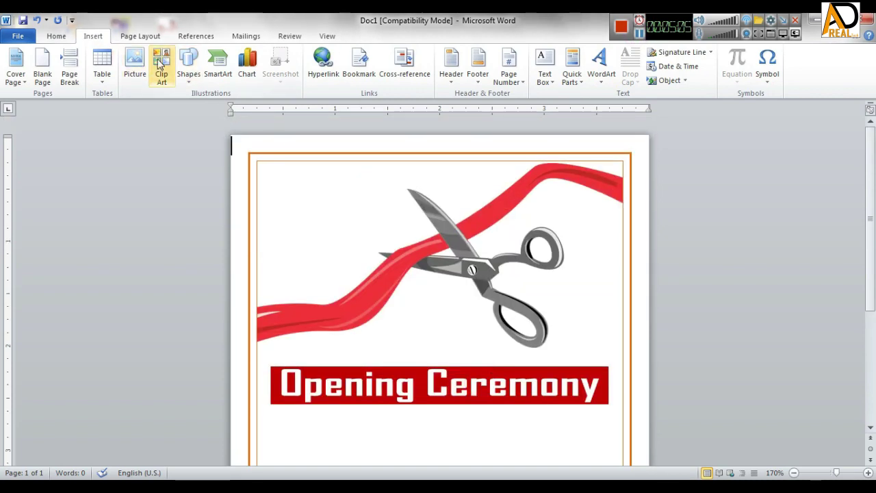
Step: Insert the 3518300 logo picture from the Desktop into the flyer
left_click(134, 65)
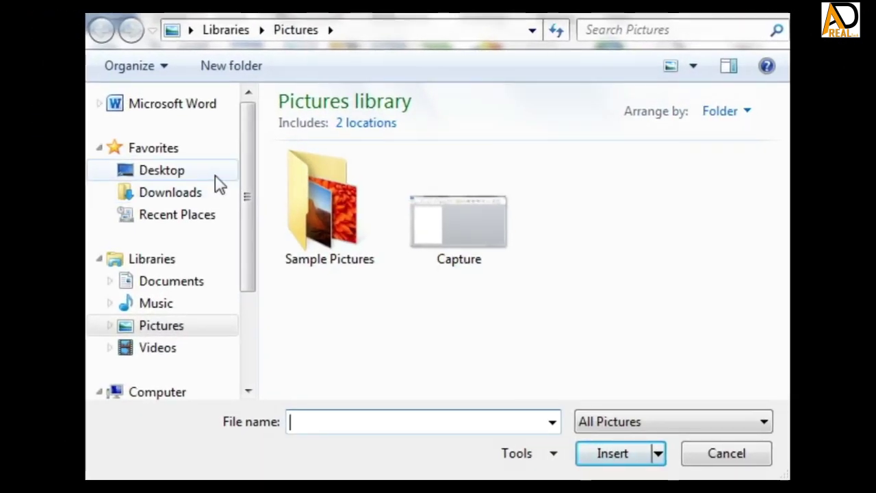
left_click(199, 169)
mouse_move(783, 140)
left_mouse_down()
mouse_move(781, 263)
mouse_move(767, 280)
left_mouse_up()
left_click(392, 203)
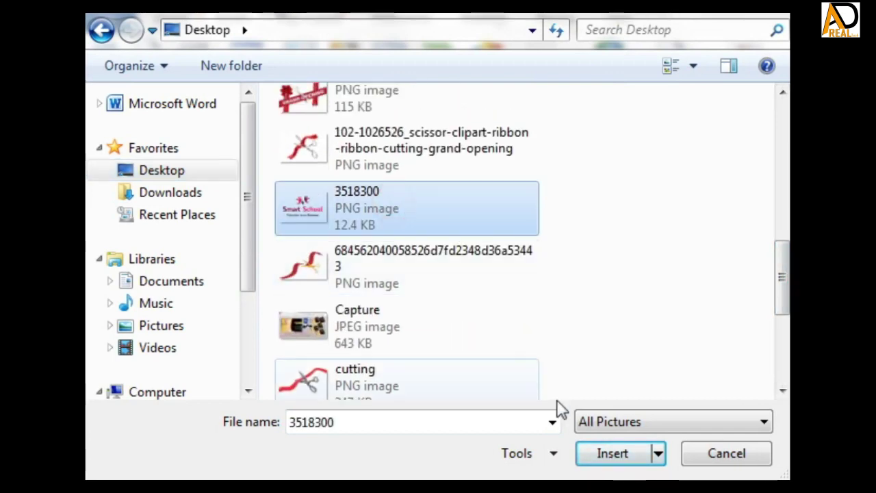
left_click(616, 456)
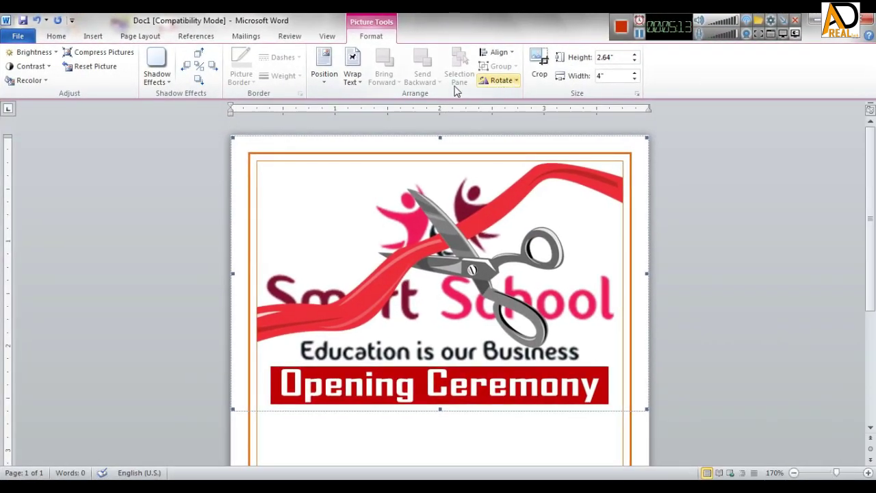
Step: Float the Smart School logo in front of text, shrink it, and centre it beneath the title bar
left_click(352, 68)
left_click(383, 192)
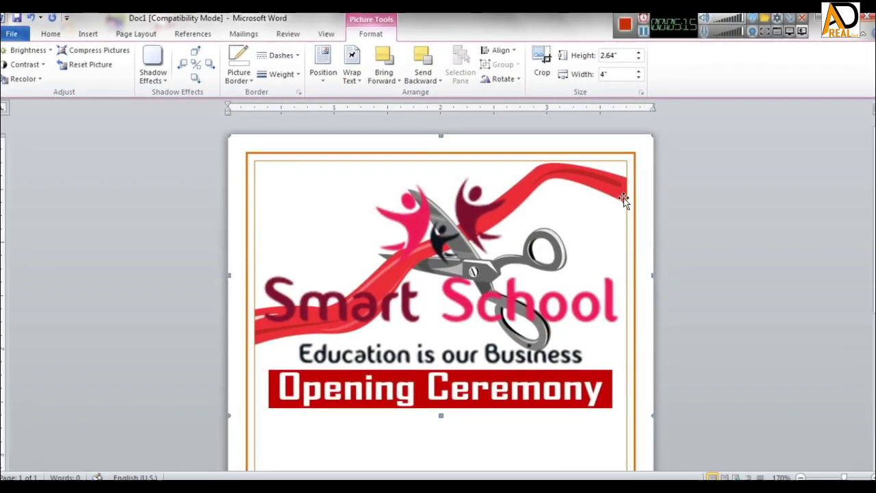
scroll(582, 294, "down", 1)
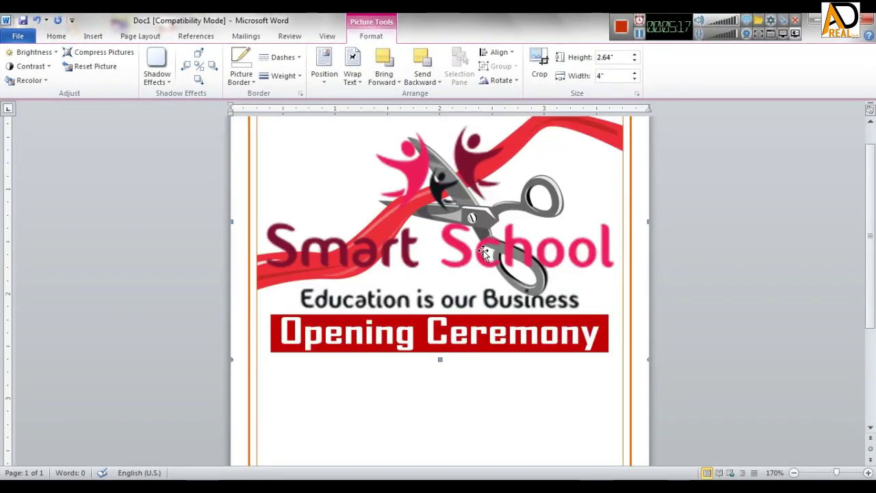
left_click_drag(481, 250, 469, 425)
scroll(480, 416, "down", 3)
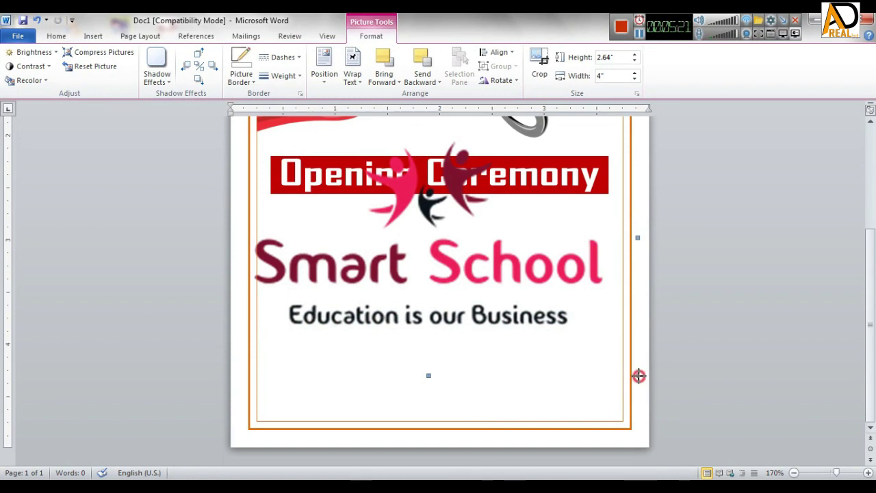
key("ctrl+z")
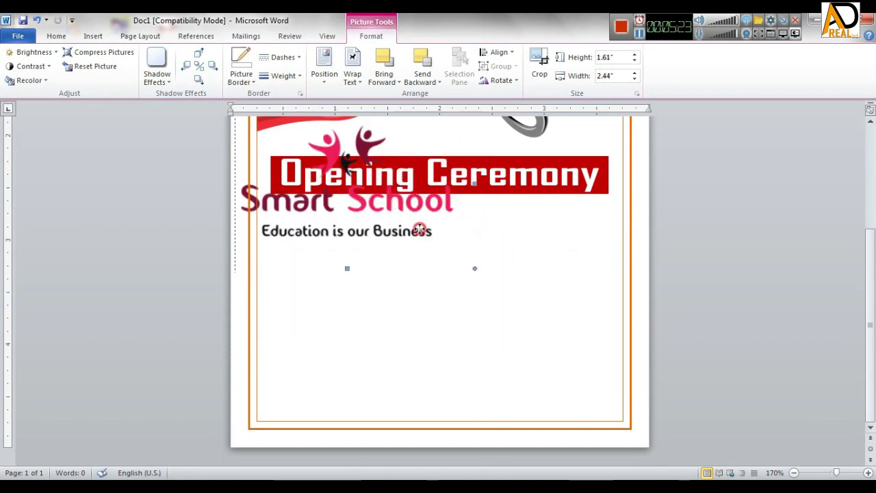
left_click_drag(417, 229, 481, 307)
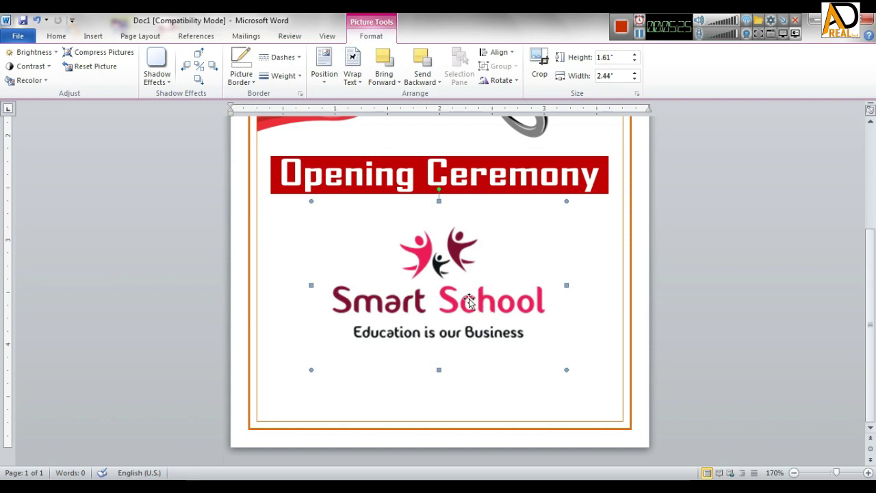
left_click_drag(453, 238, 455, 236)
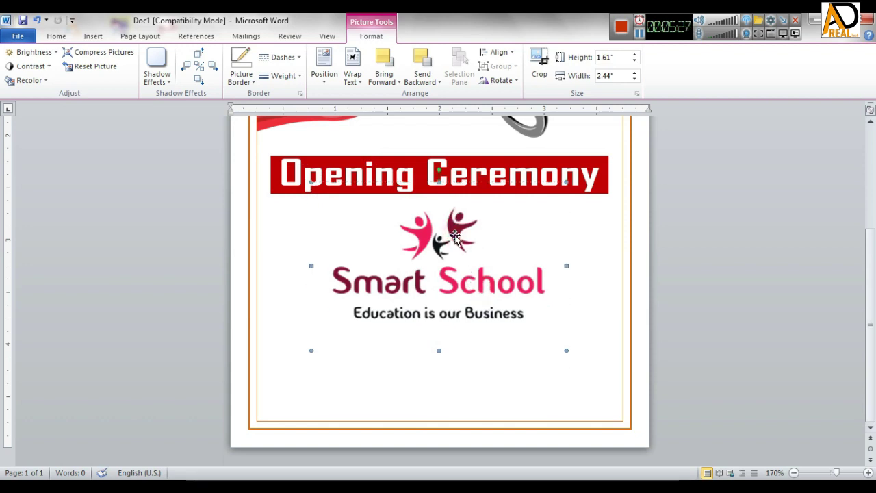
key("Up")
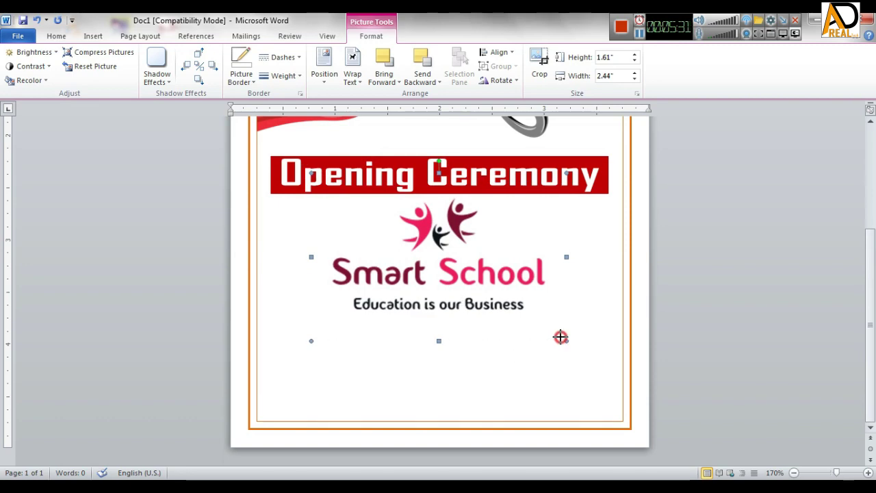
left_click_drag(548, 326, 548, 327)
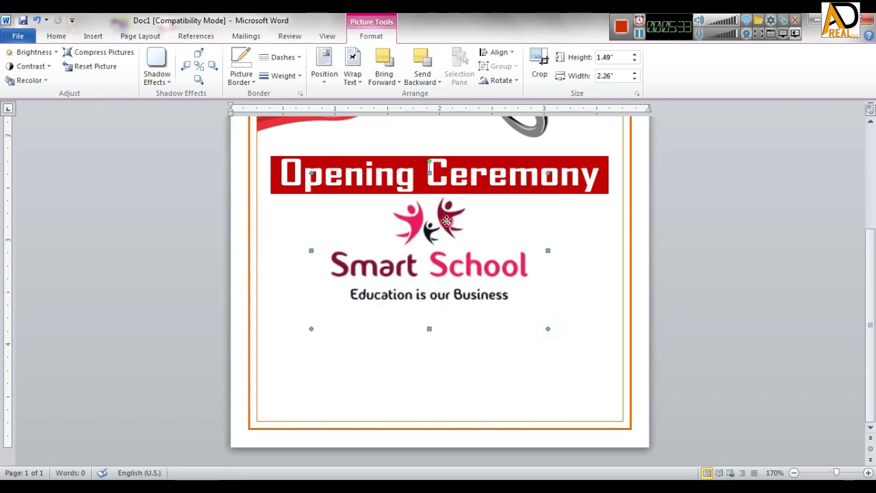
left_click(705, 312)
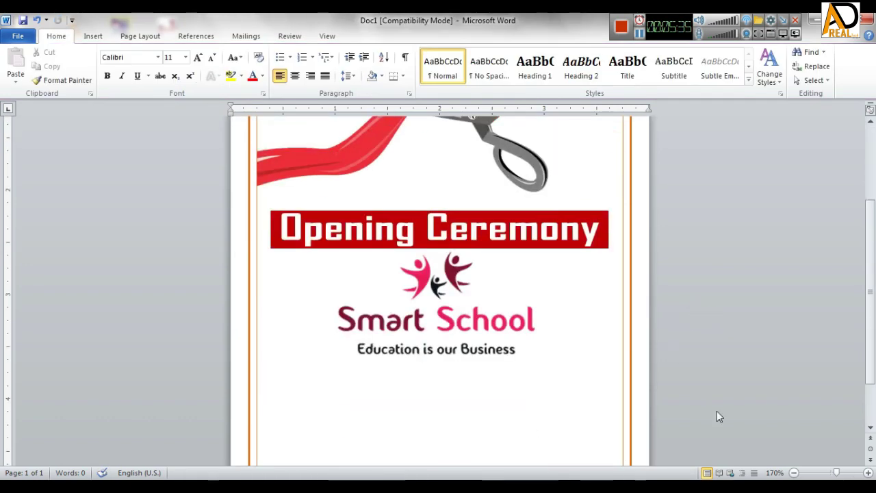
double_click(794, 473)
left_click(793, 472)
Step: Zoom back to 170% and centre the empty area below the Smart School tagline
double_click(794, 472)
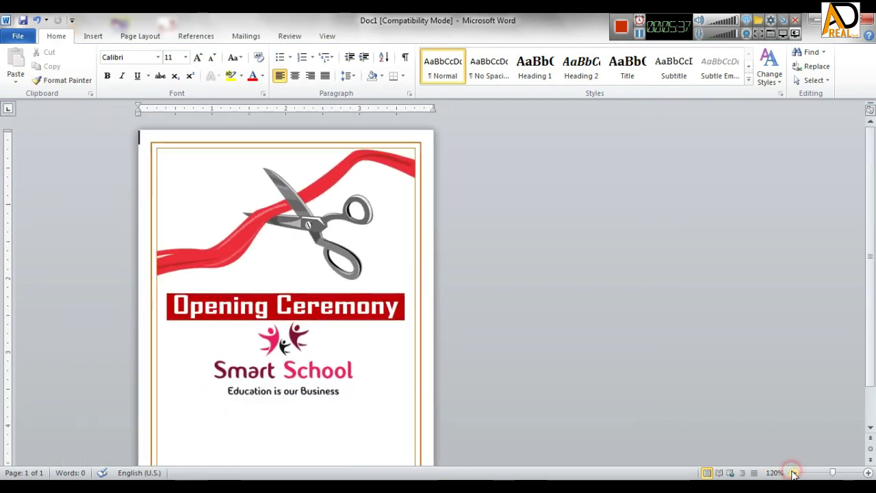
double_click(794, 472)
left_click(868, 473)
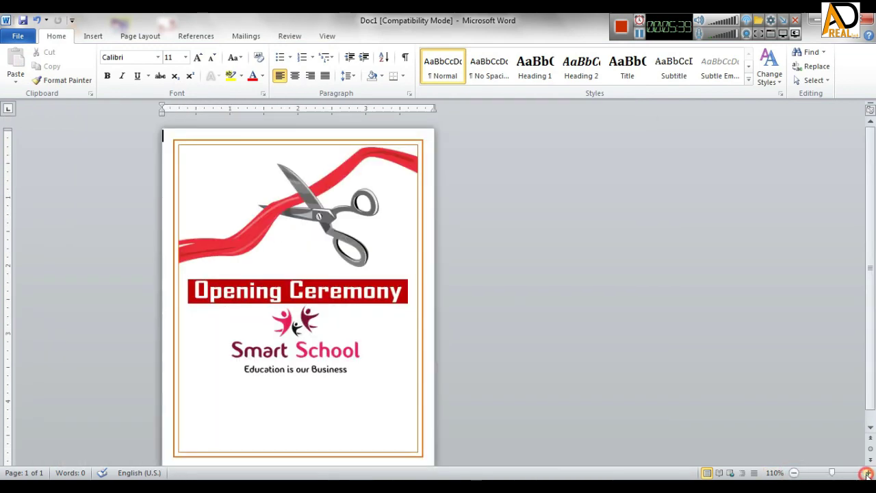
left_click(868, 473)
left_click(868, 472)
left_click(868, 473)
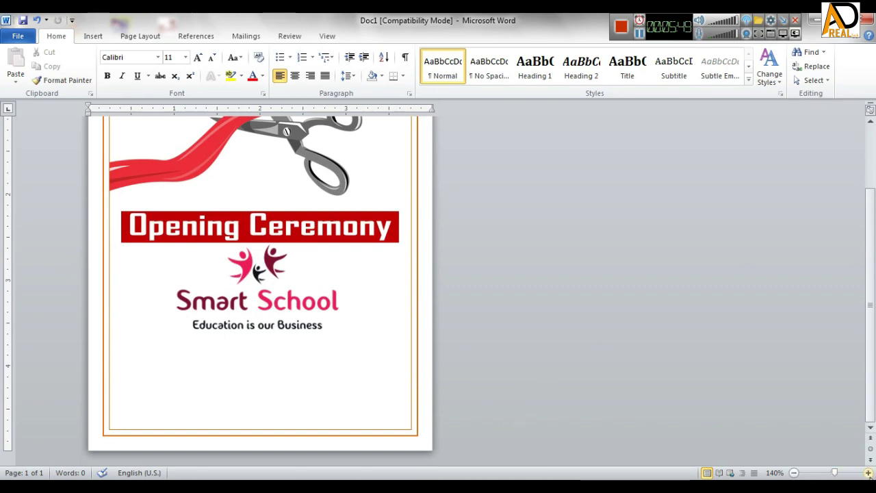
scroll(555, 413, "up", 3, "ctrl")
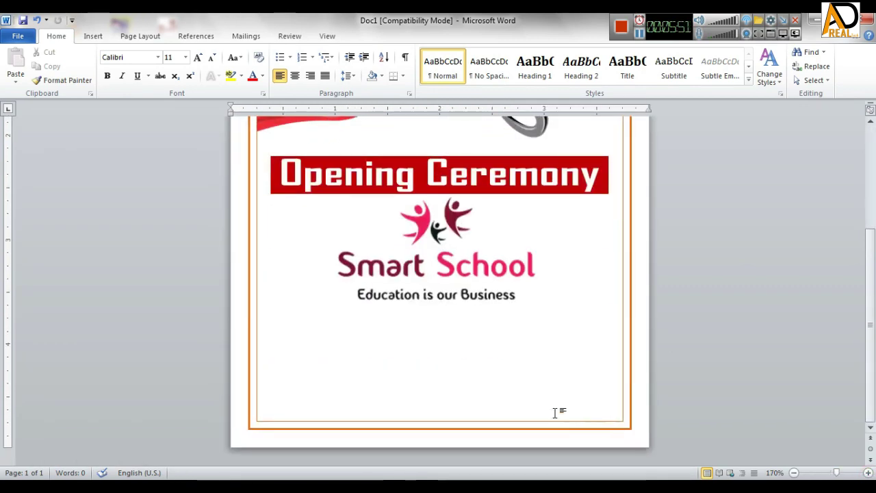
Step: Draw a straight horizontal line across the page width below the tagline
left_click(92, 39)
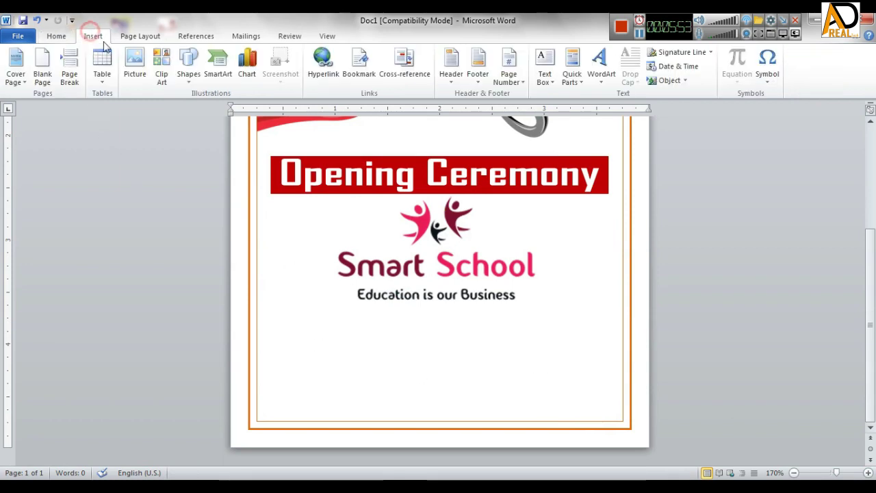
left_click(190, 69)
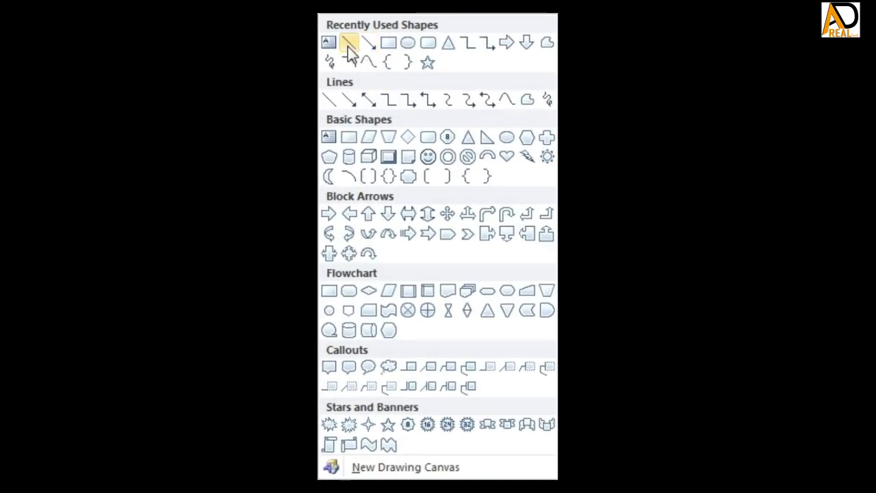
left_click(348, 45)
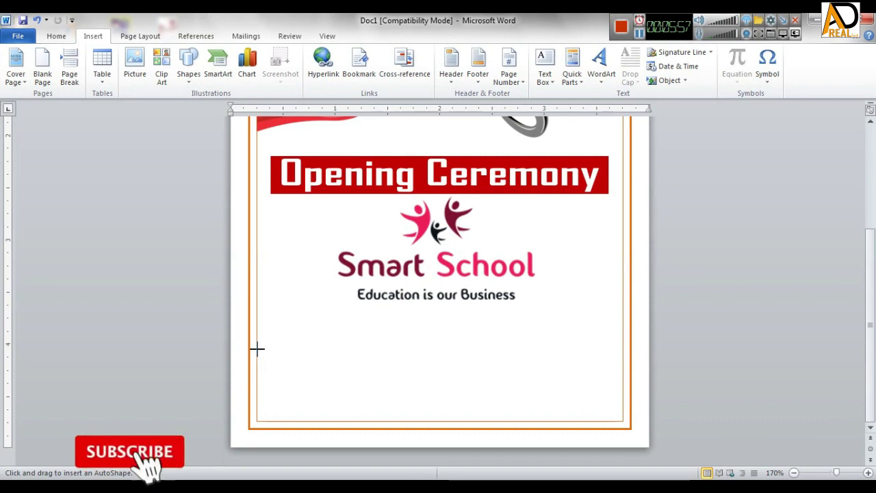
left_click_drag(257, 349, 624, 345)
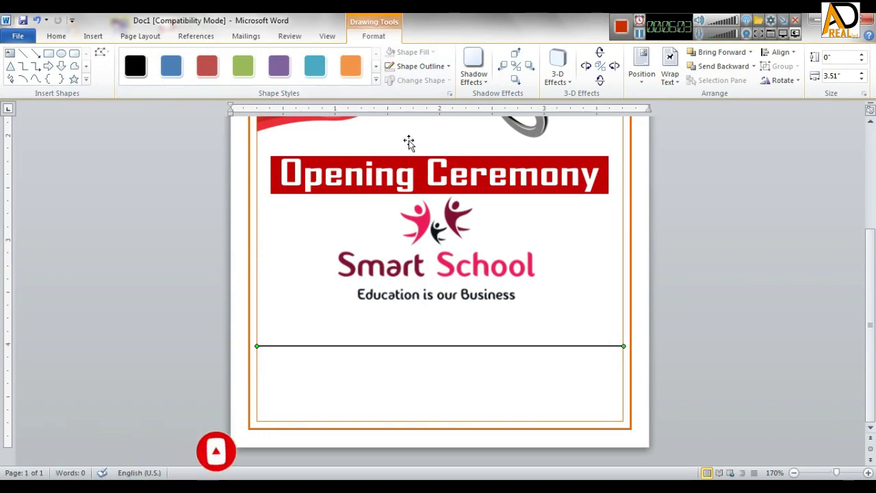
Step: Make the line orange at 3 pt weight and move it slightly lower
left_click(438, 66)
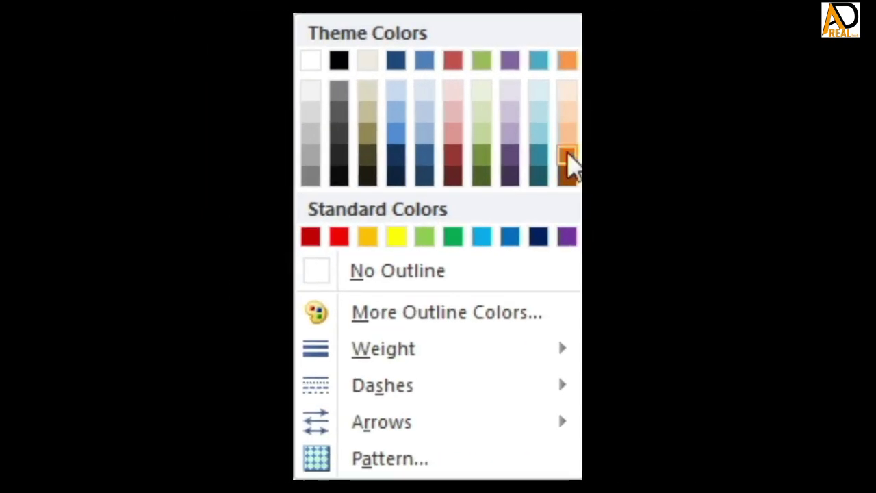
left_click(567, 156)
left_click(424, 66)
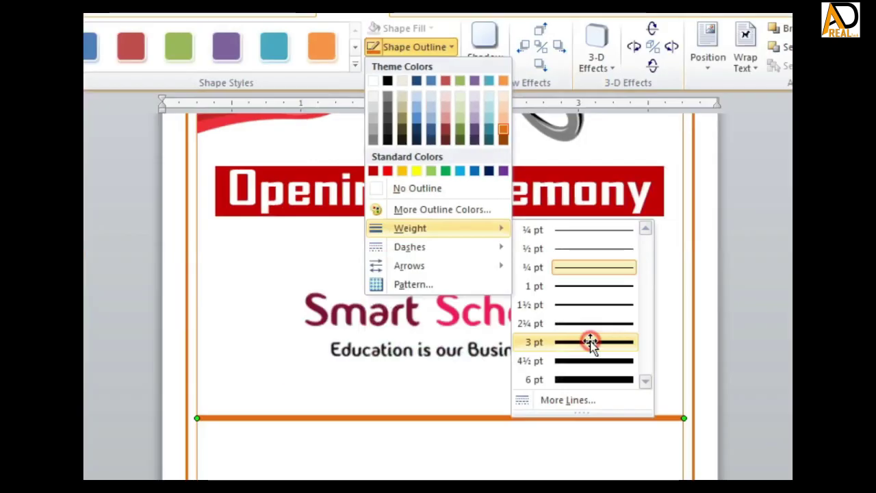
left_click(589, 340)
scroll(655, 348, "up", 3)
scroll(656, 348, "down", 3)
left_click(616, 376)
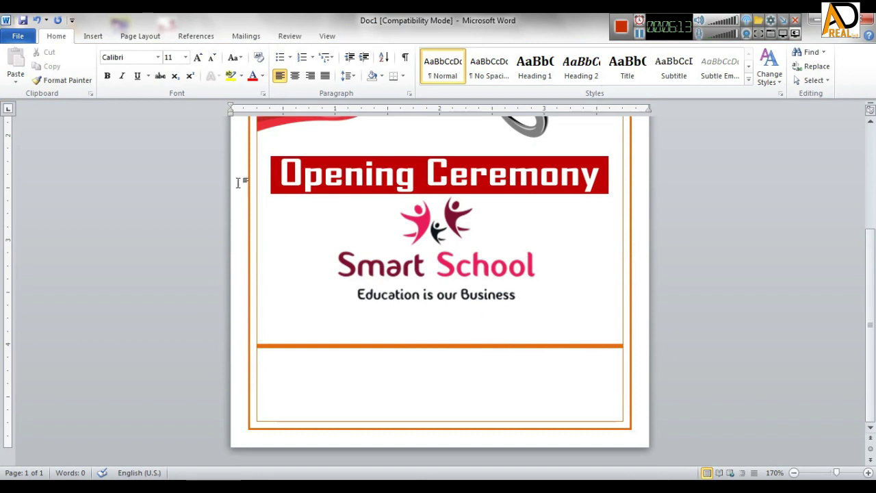
left_click_drag(435, 347, 437, 363)
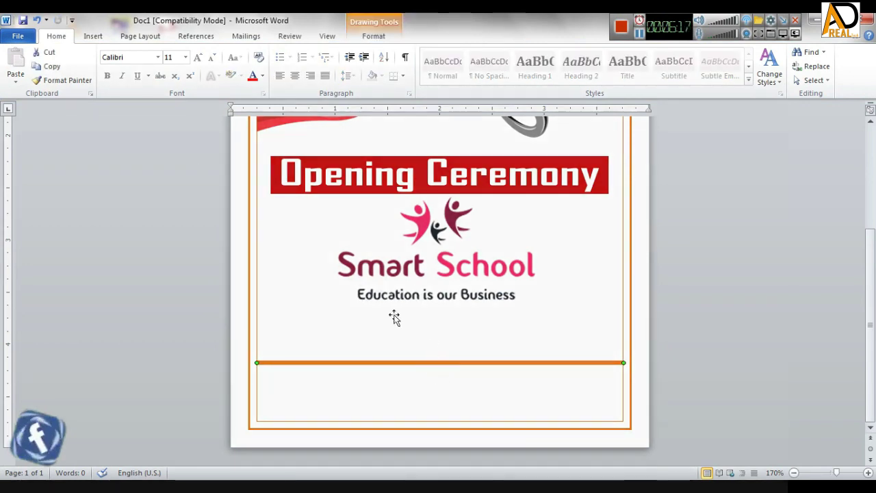
Step: Draw a text box above the orange line, nudged slightly left, below the tagline
left_click(93, 35)
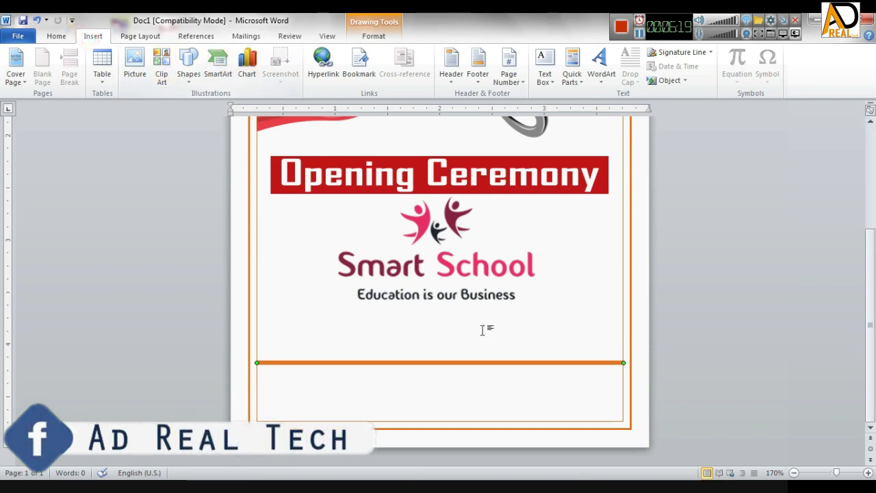
left_click(180, 67)
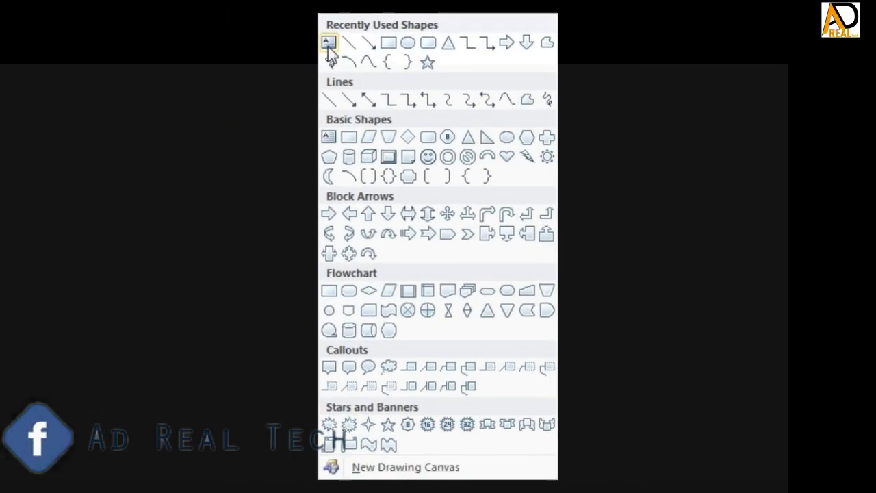
left_click(185, 104)
left_click(435, 345)
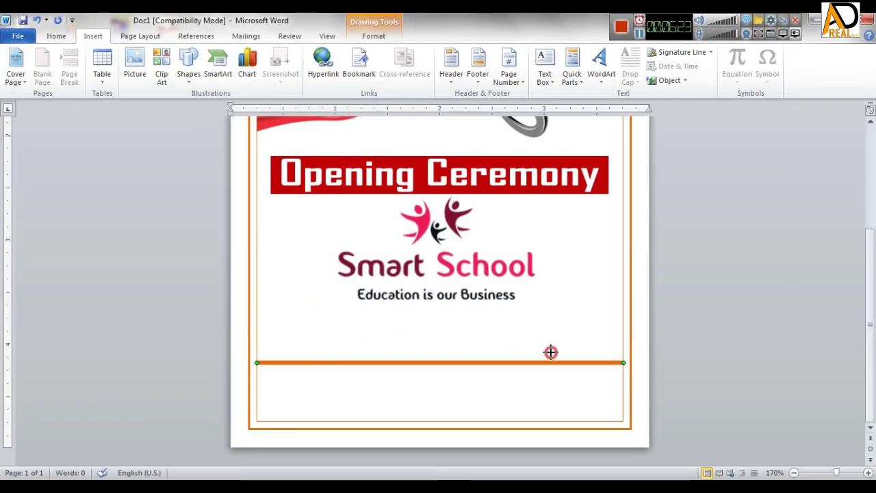
left_click_drag(318, 304, 599, 350)
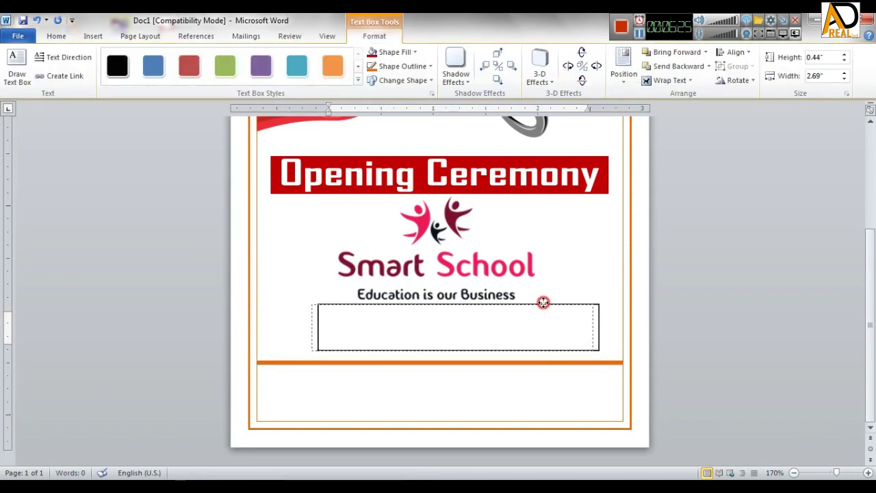
left_click_drag(543, 303, 541, 311)
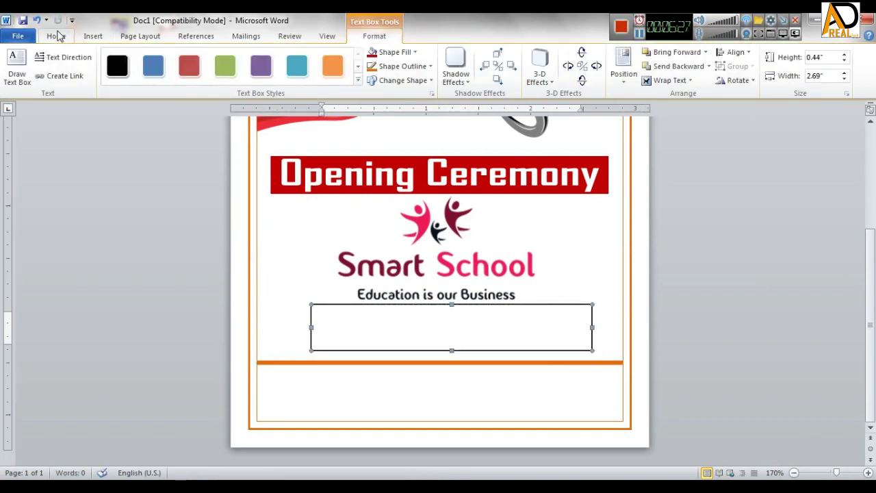
left_click(58, 36)
Step: Set 1.0 line spacing, remove space after paragraphs, and centre the text box text
left_click(349, 76)
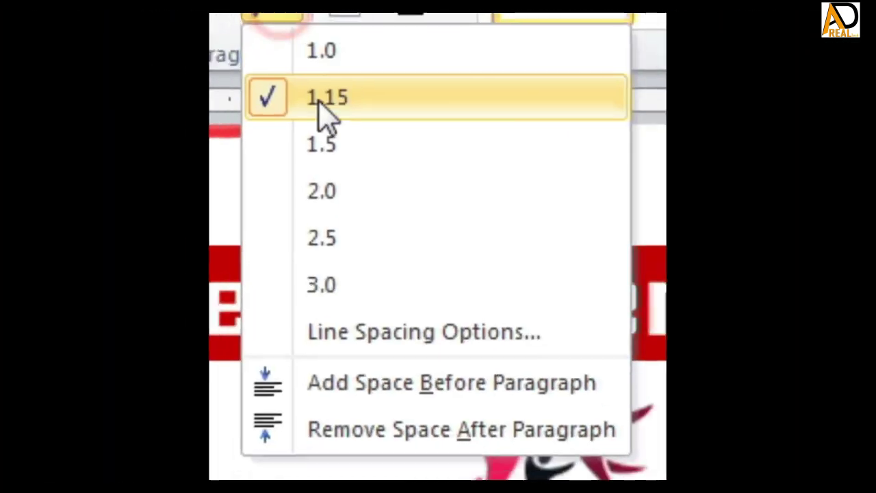
left_click(370, 92)
left_click(349, 76)
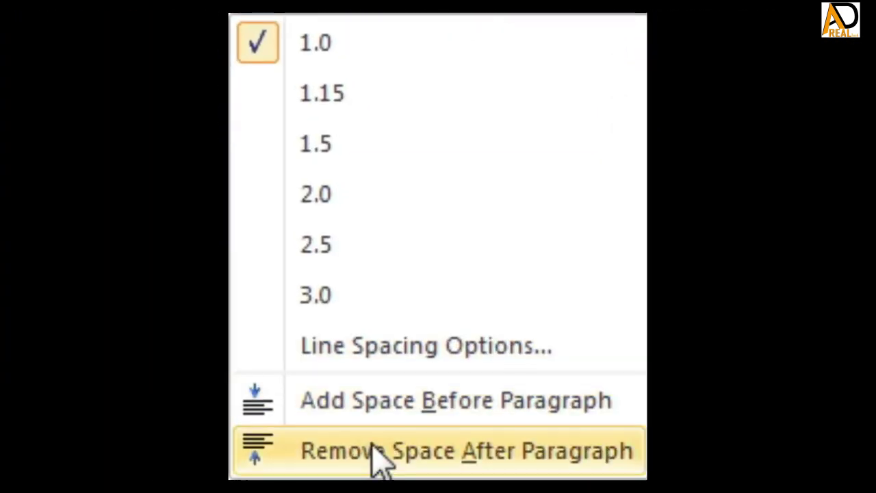
left_click(370, 429)
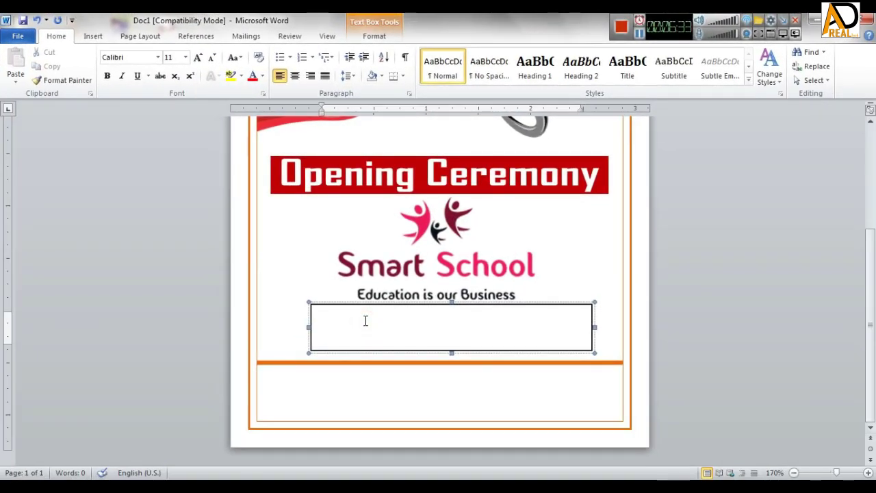
key("ctrl+e")
type("Bi")
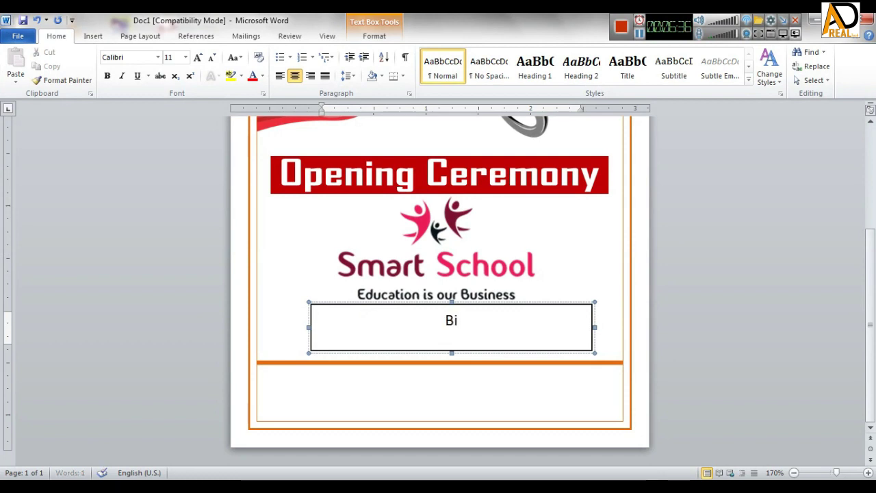
Step: Type the school's address on one line and its contact phone number below it
type("rtamod")
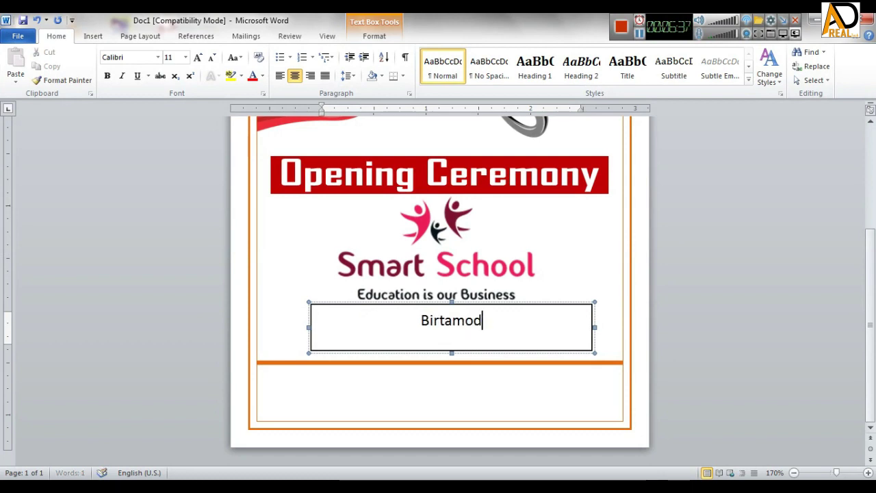
type("e Jhapa")
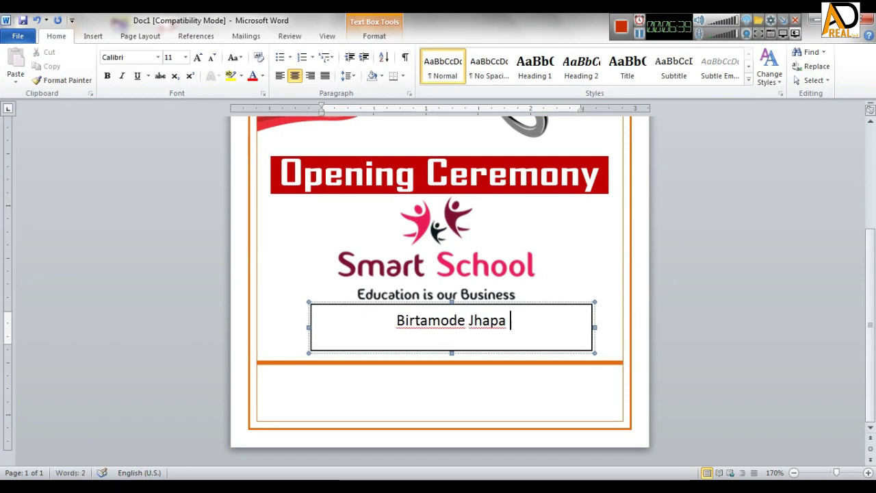
left_click(499, 321)
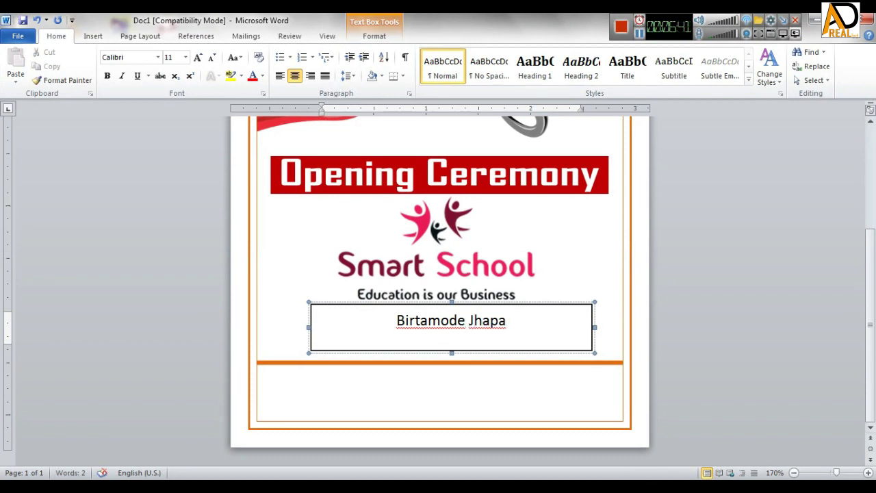
type("-04,")
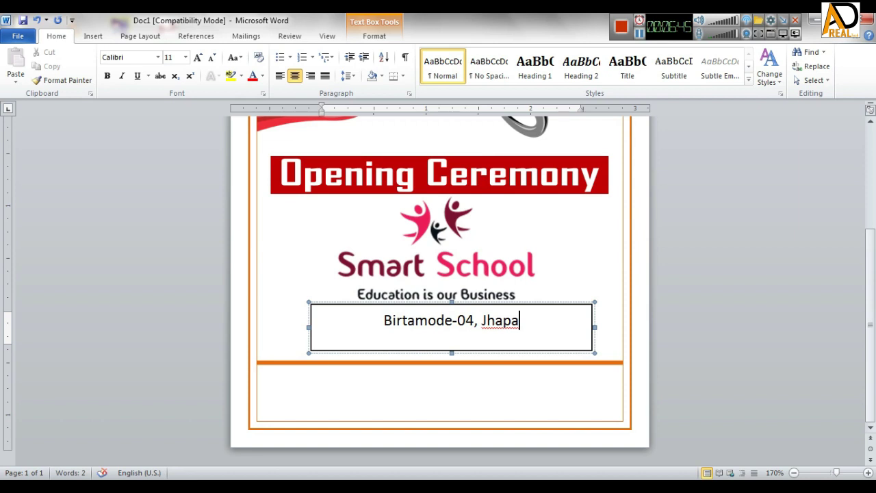
key("Return")
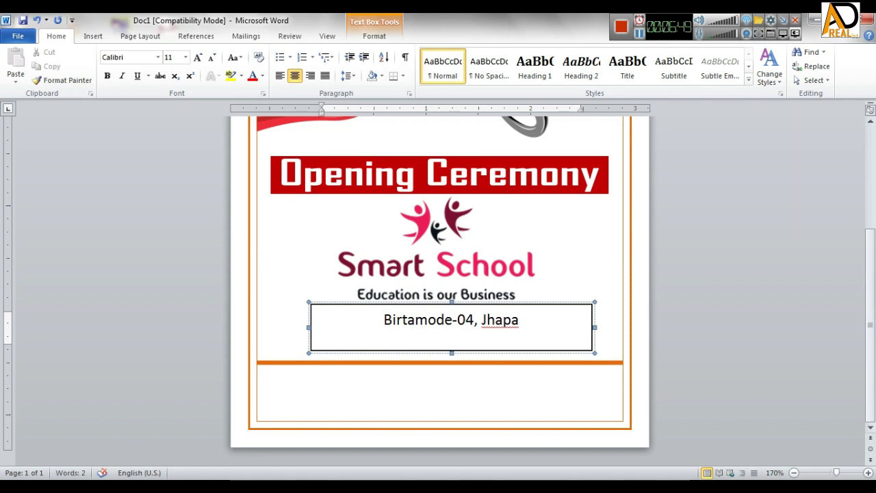
type("Contach")
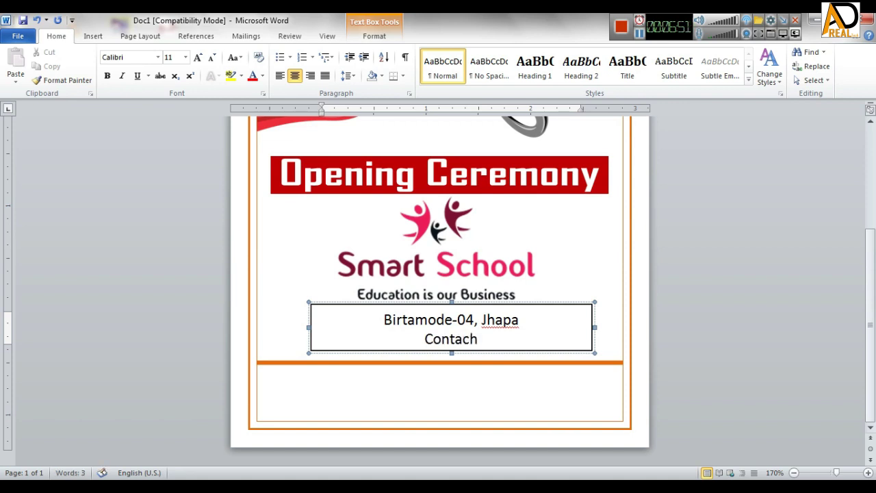
key("BackSpace")
type("t")
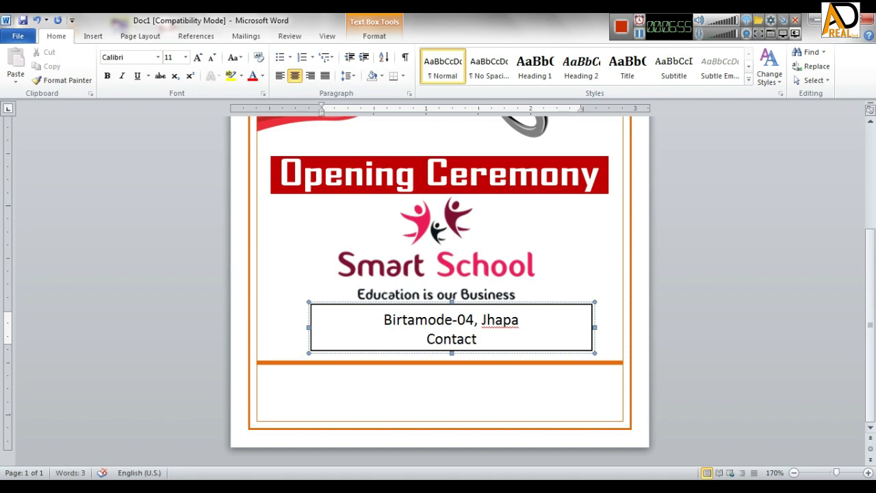
type(" No. ")
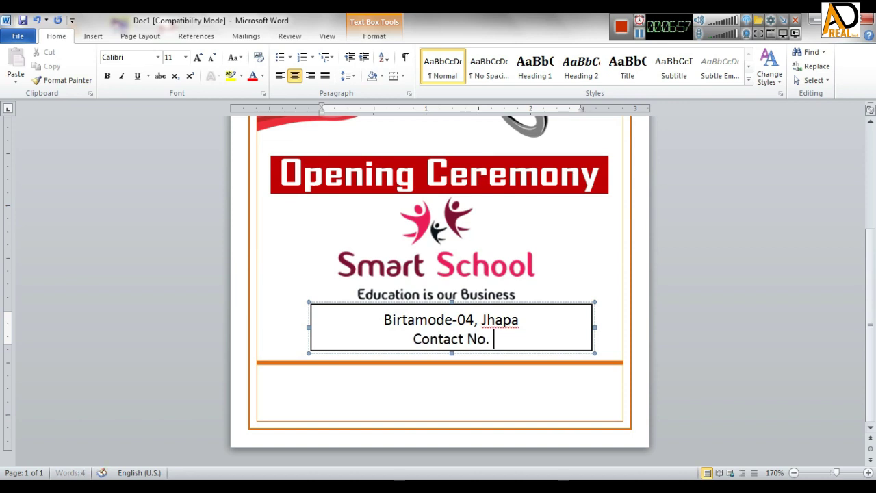
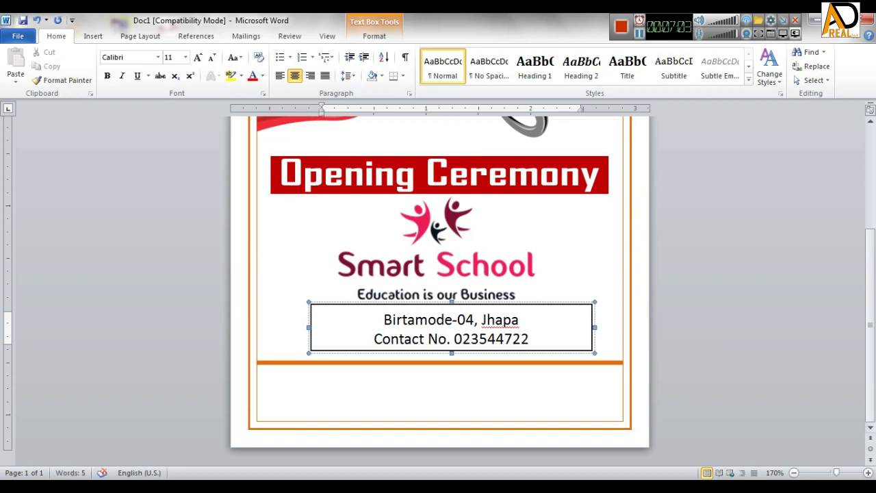
Step: Bold the address line and shrink the contact number line to 8 pt
triple_click(397, 320)
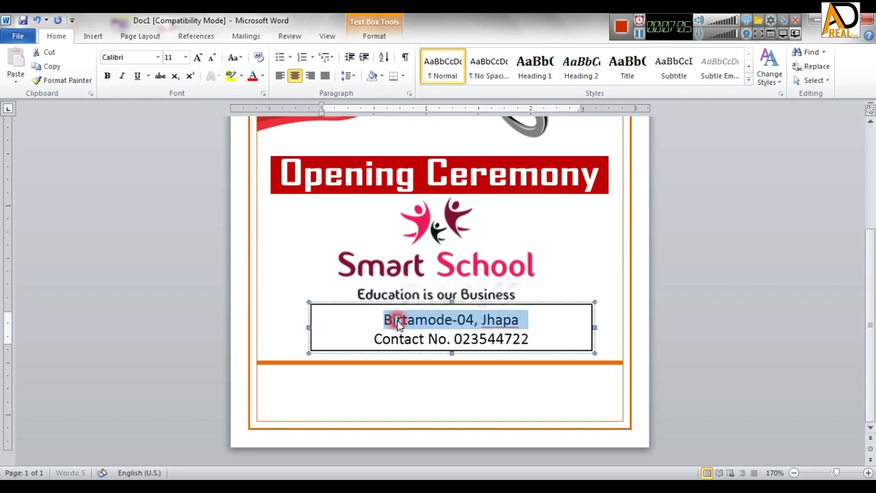
left_click(107, 76)
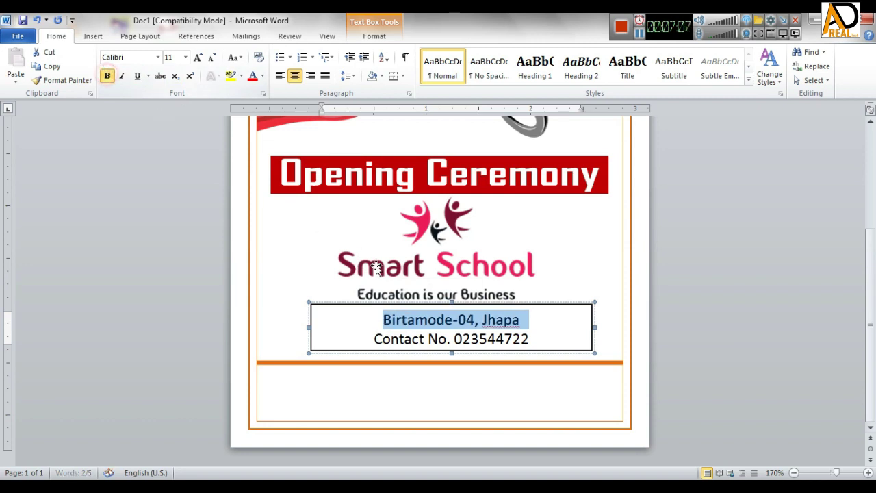
triple_click(408, 339)
left_click(211, 57)
left_click(210, 57)
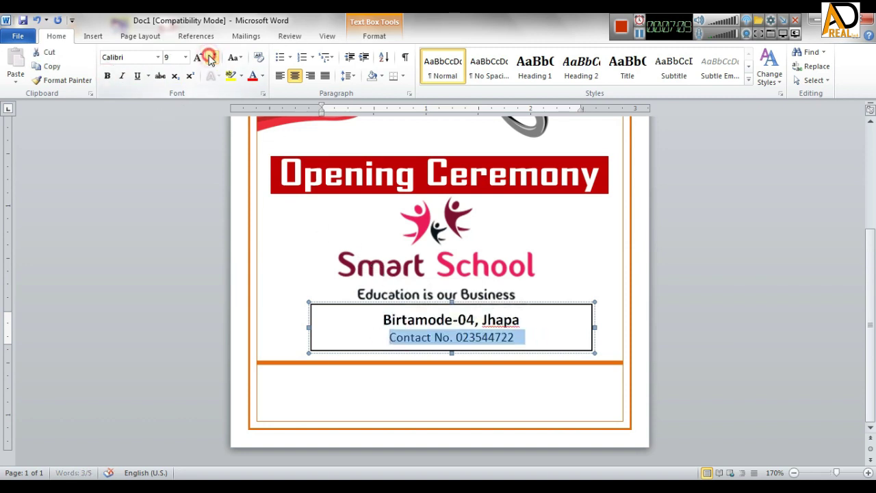
left_click(210, 57)
left_click(554, 343)
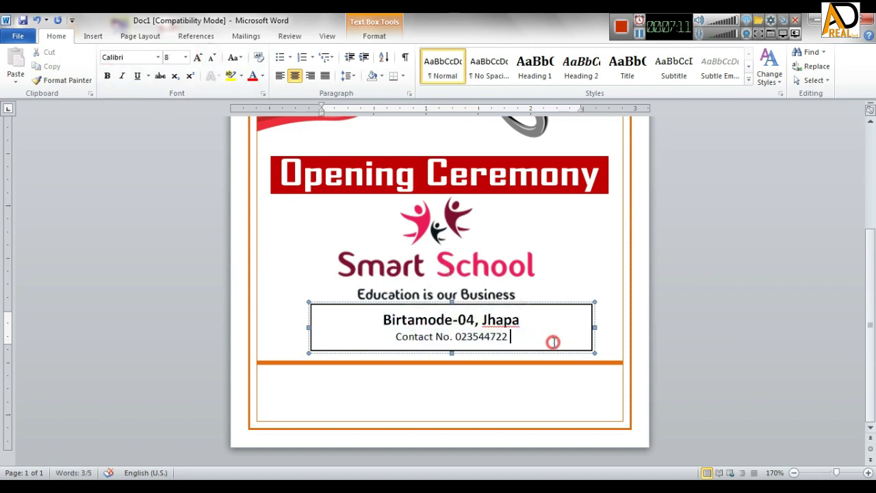
Step: Set the address text box outline to No Outline
left_click(548, 303)
left_click(374, 35)
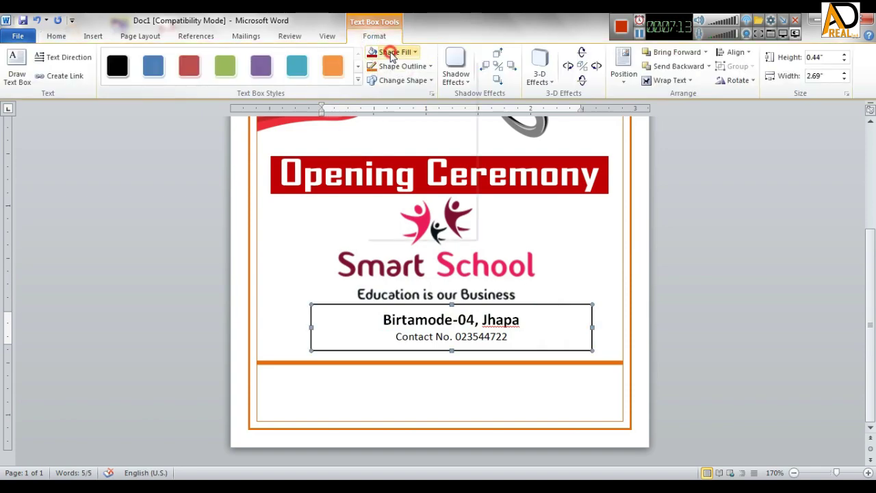
left_click(391, 54)
left_click(406, 159)
left_click(403, 66)
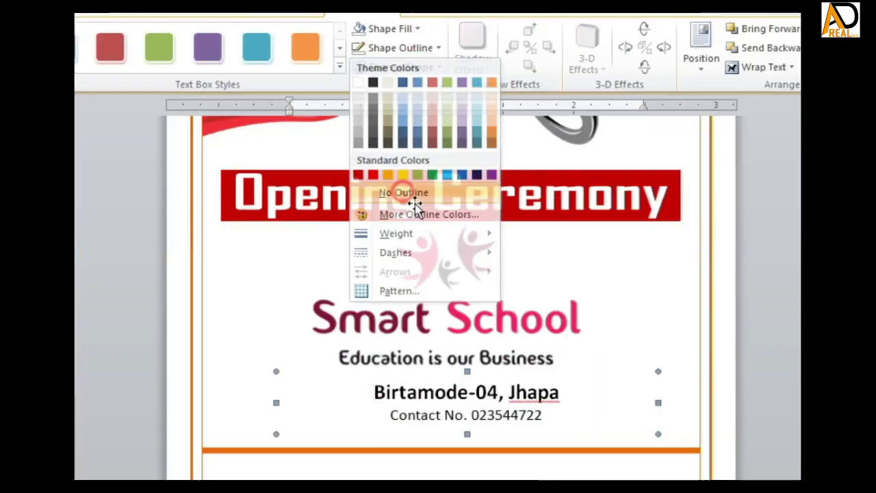
left_click(393, 277)
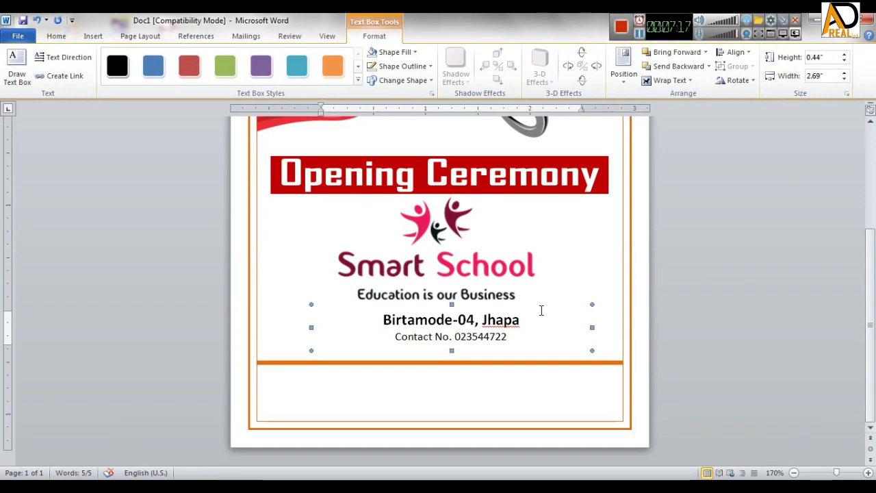
Step: Draw a rectangle over the orange line below the contact number
left_click(676, 293)
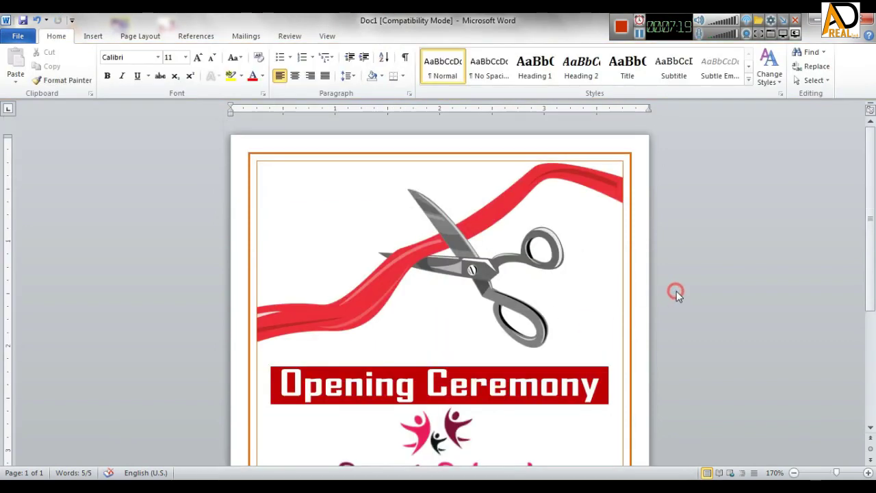
scroll(677, 291, "down", 5)
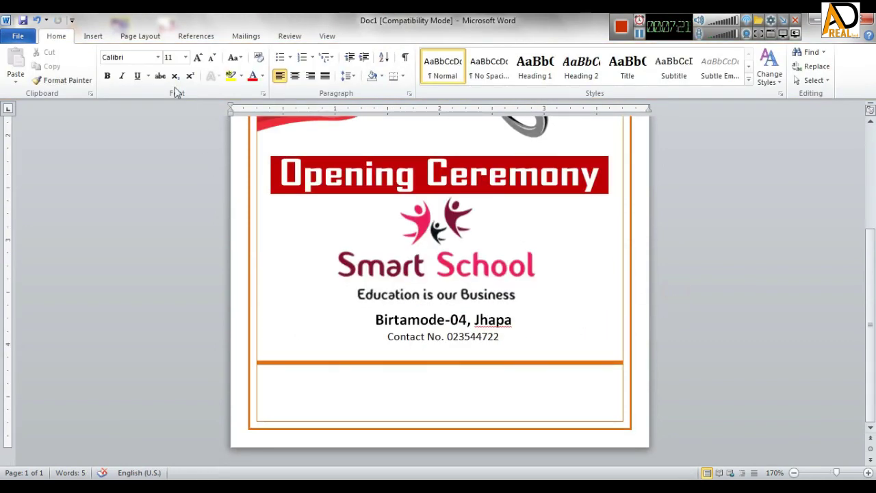
left_click(86, 37)
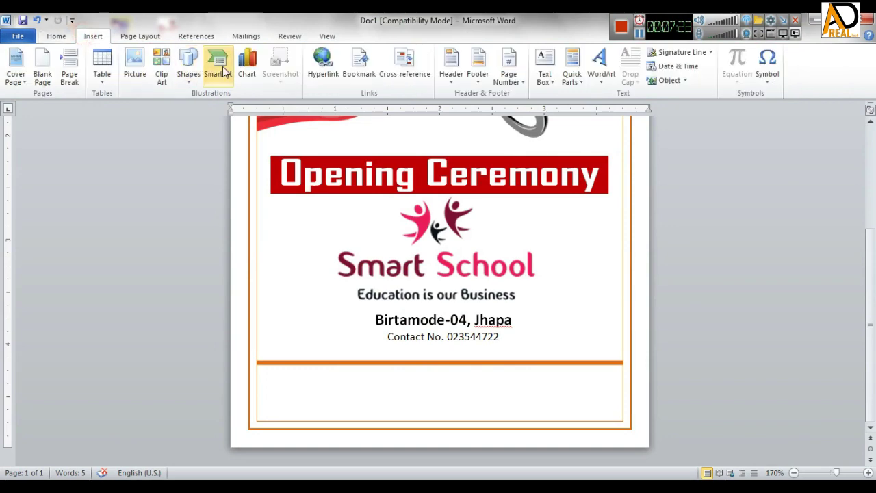
left_click(188, 61)
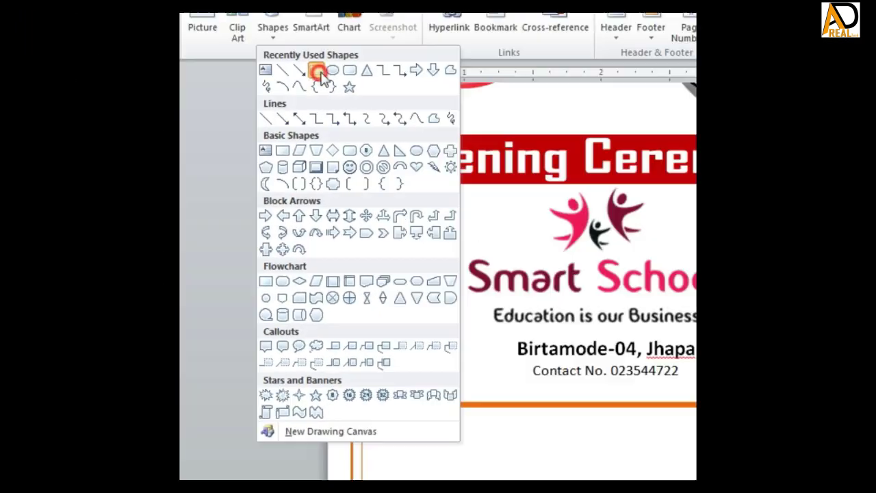
left_click(318, 71)
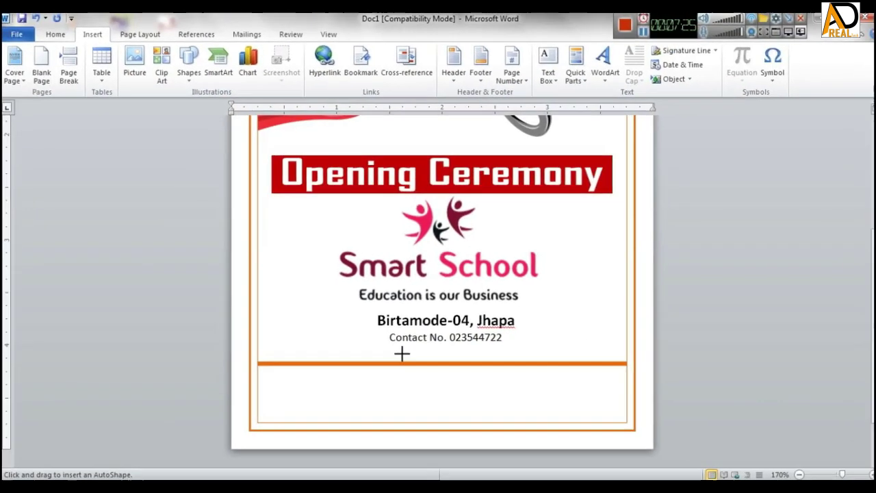
left_click_drag(391, 354, 499, 376)
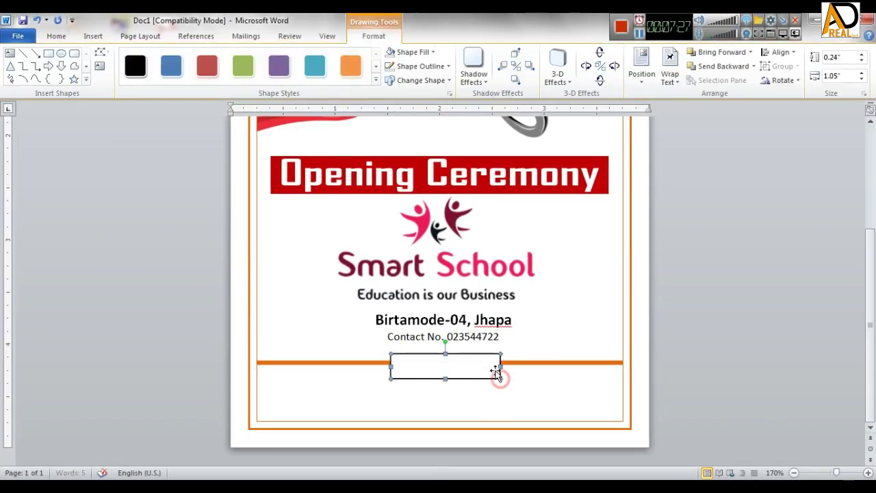
Step: Give the rectangle a white fill and no outline
scroll(530, 389, "up", 3)
left_click(530, 389)
scroll(458, 370, "down", 3)
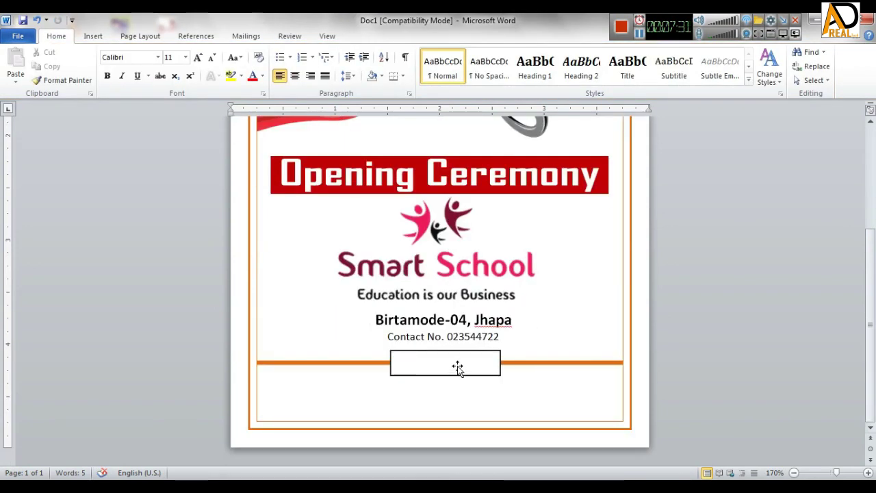
left_click(458, 369)
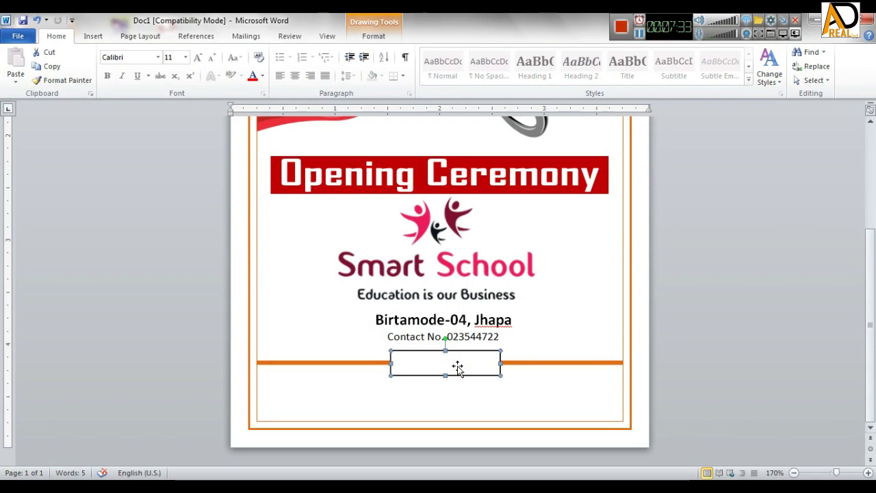
left_click(374, 36)
left_click(407, 52)
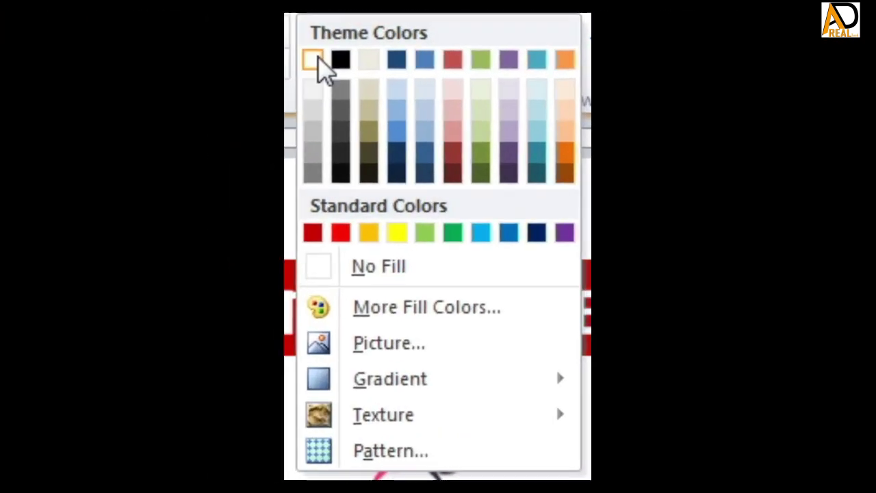
left_click(315, 60)
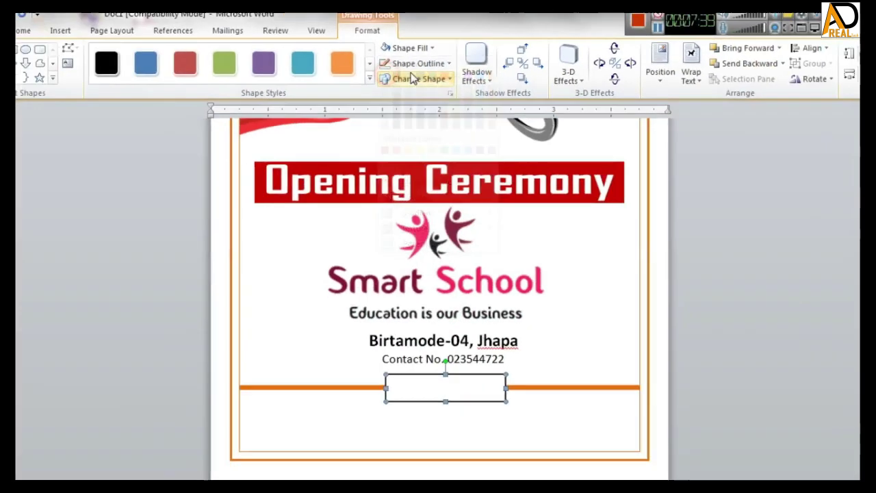
left_click(418, 63)
left_click(416, 186)
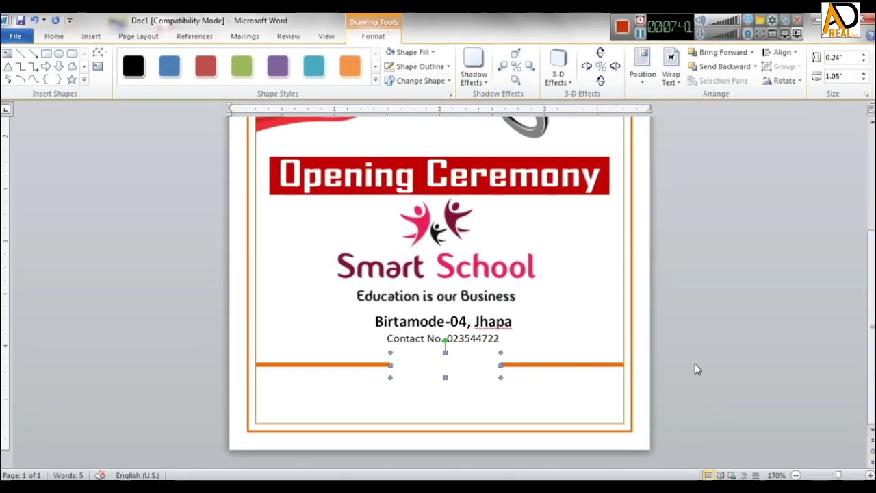
Step: Narrow the white rectangle from its side to shorten the gap in the line
left_click(695, 368)
left_click(440, 366)
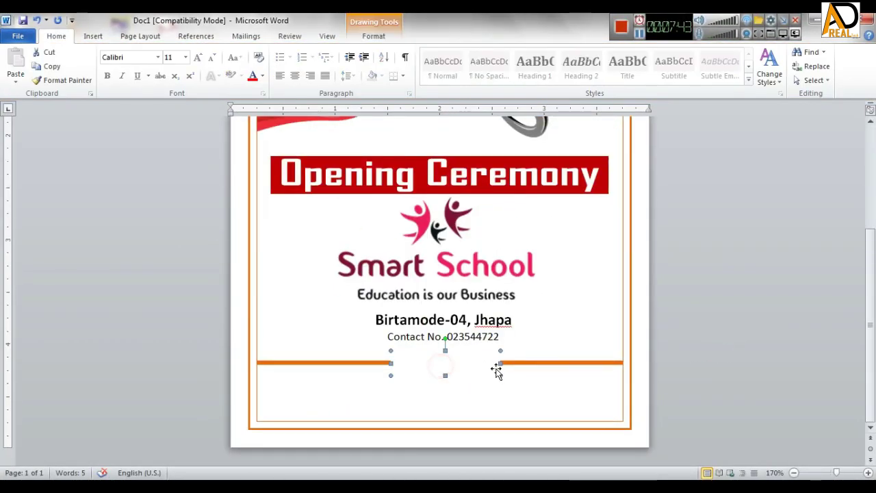
left_click_drag(498, 363, 489, 364)
left_click(742, 340)
scroll(715, 330, "up", 5)
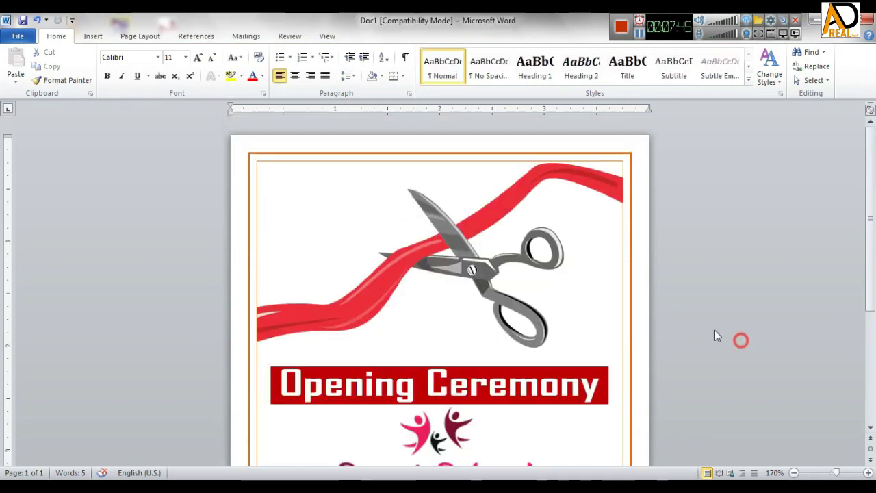
Step: Insert italic WordArt reading 'RSVP'
left_click(92, 35)
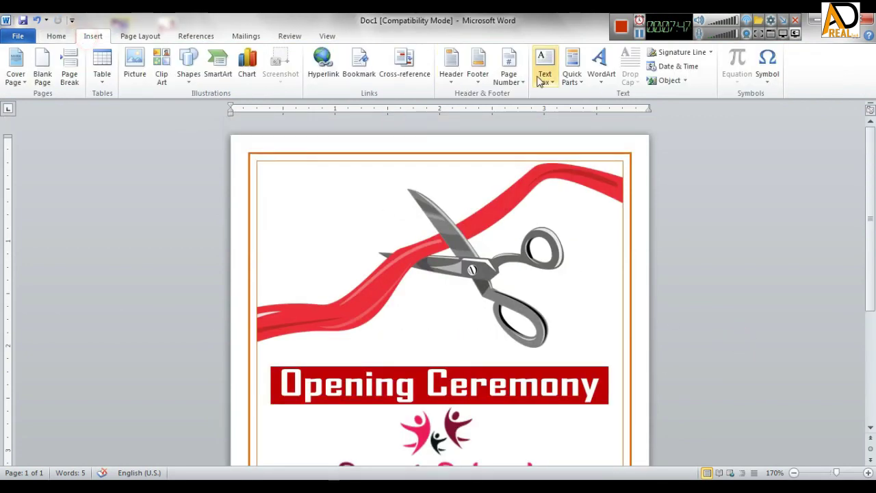
left_click(601, 65)
left_click(609, 112)
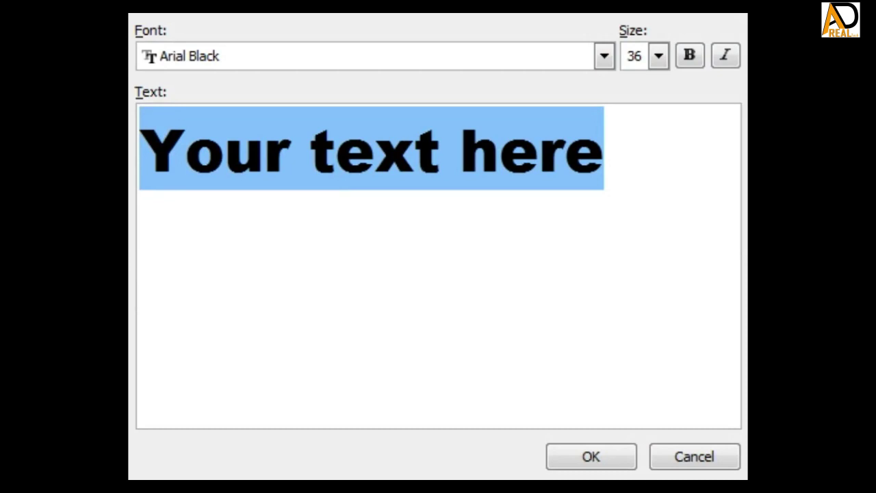
type("S")
key("BackSpace")
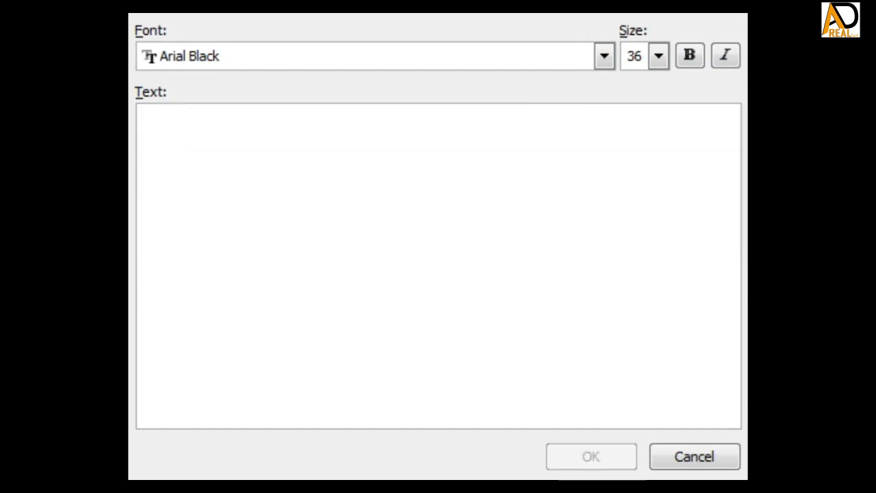
type("RS")
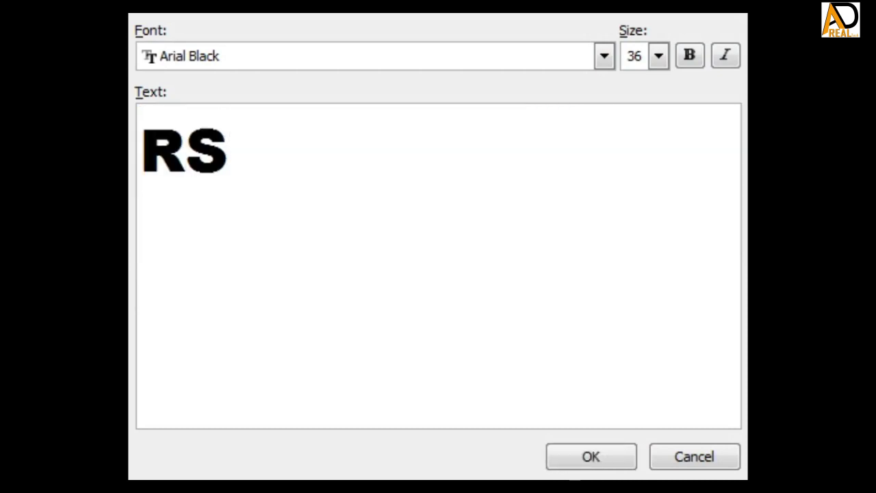
type("VP")
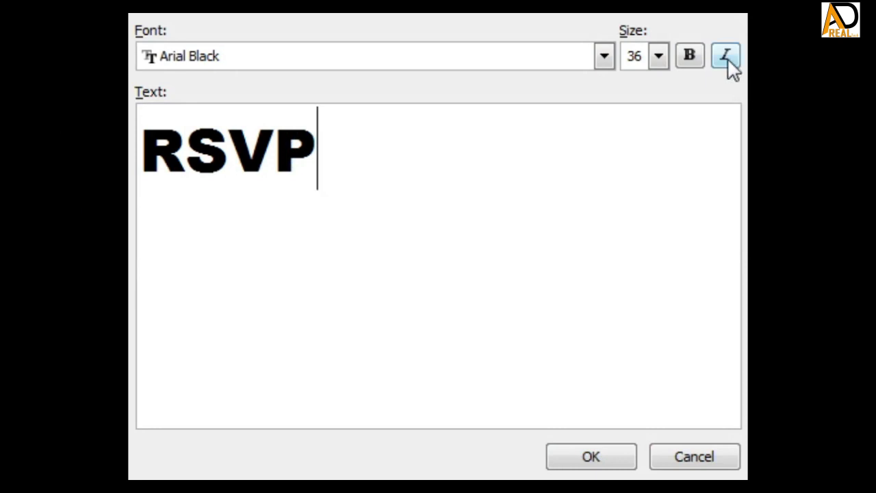
left_click(726, 60)
left_click(581, 466)
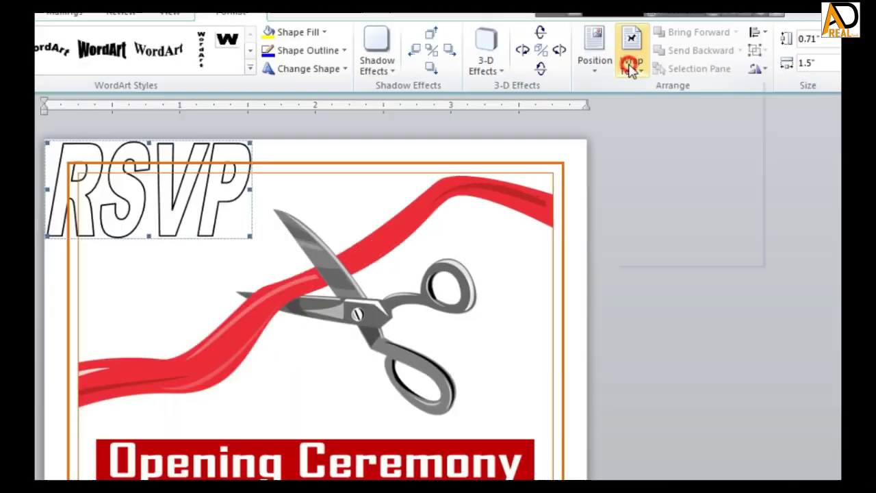
Step: Set the RSVP WordArt to In Front of Text and drag it over the red ribbon
left_click(690, 48)
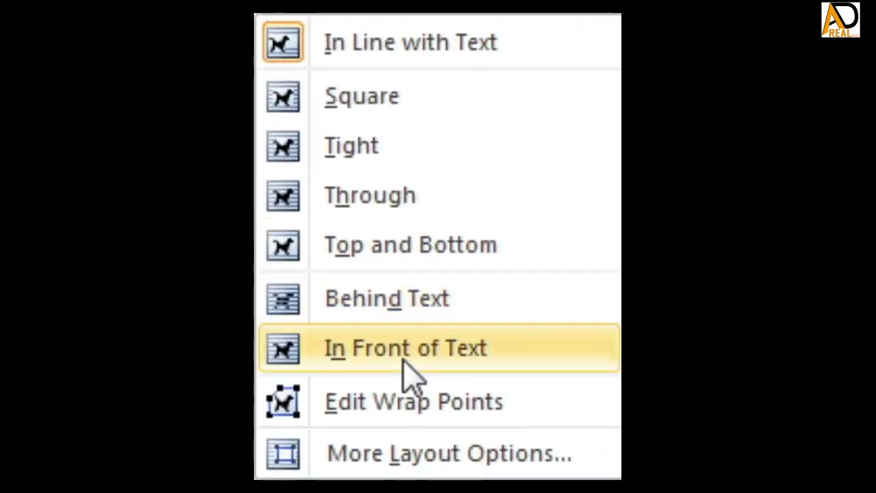
left_click(404, 364)
mouse_move(386, 140)
left_mouse_down()
mouse_move(463, 248)
mouse_move(402, 310)
left_mouse_up()
scroll(403, 311, "down", 3)
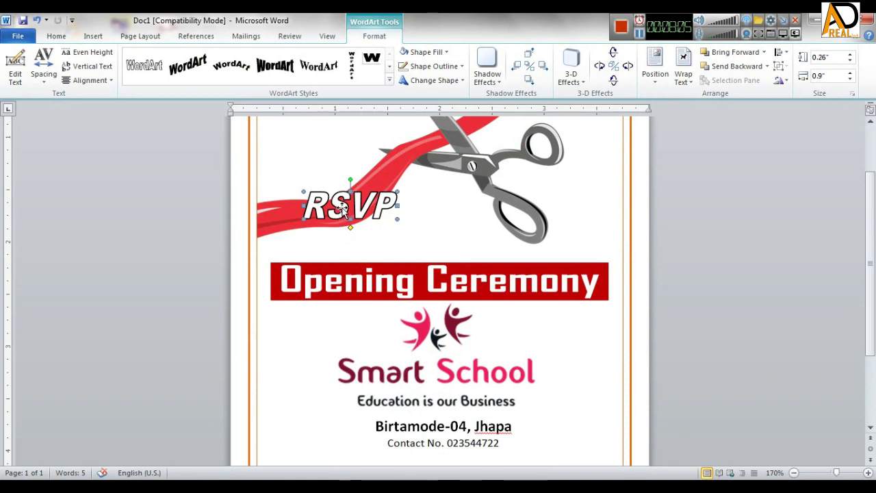
Step: Move RSVP into the orange line's gap, shrink it, and nudge it to centre
left_click_drag(343, 209, 426, 377)
scroll(426, 376, "down", 3)
left_click_drag(420, 270, 441, 363)
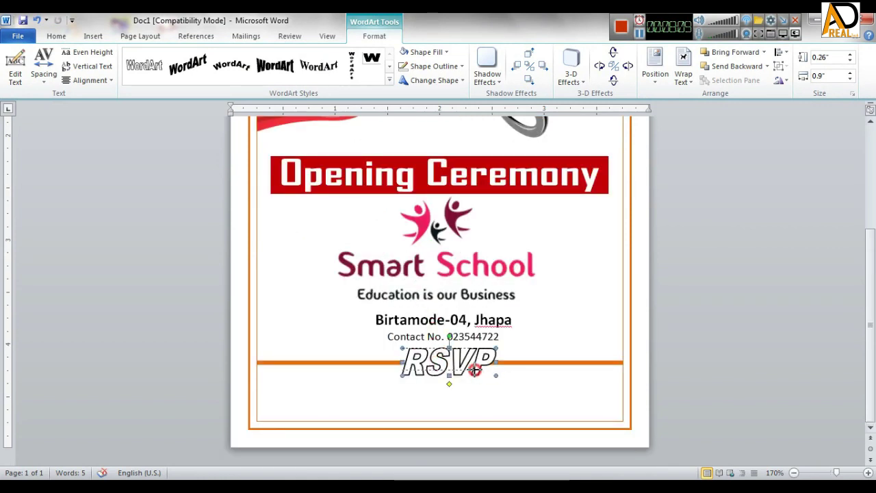
left_click_drag(495, 376, 475, 370)
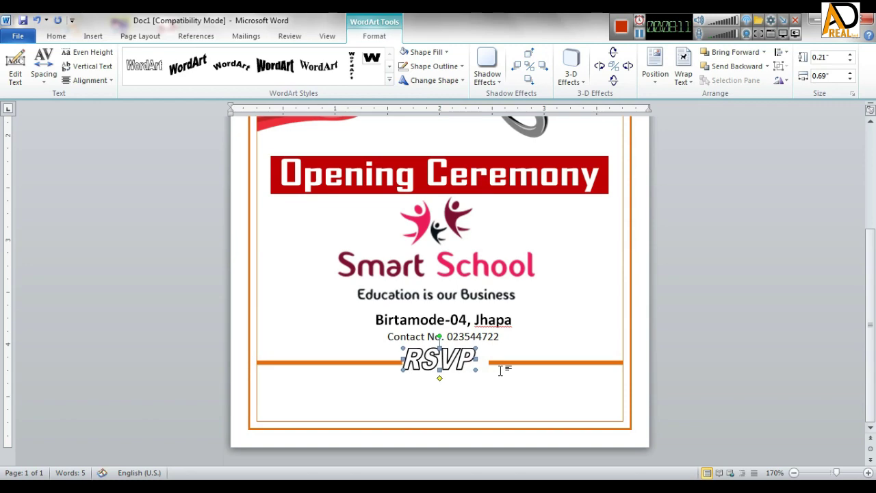
key("Right")
key("Down")
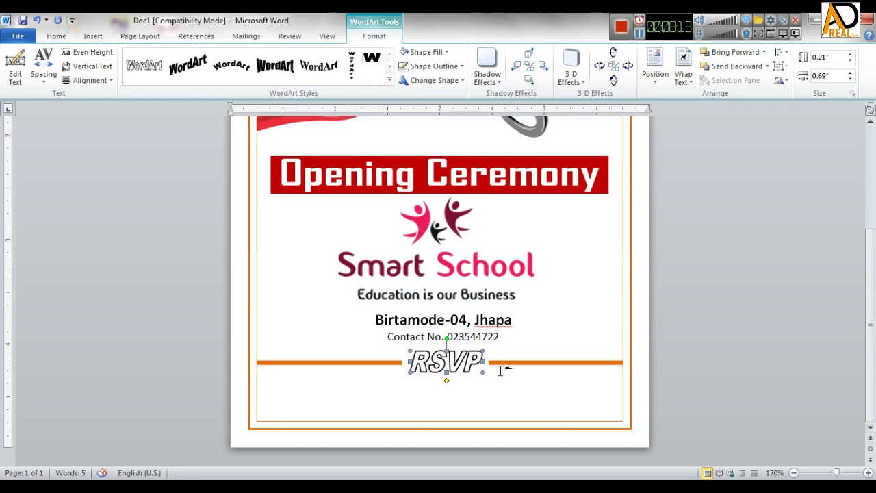
Step: Fill the RSVP letters solid black with no outline
left_click(421, 52)
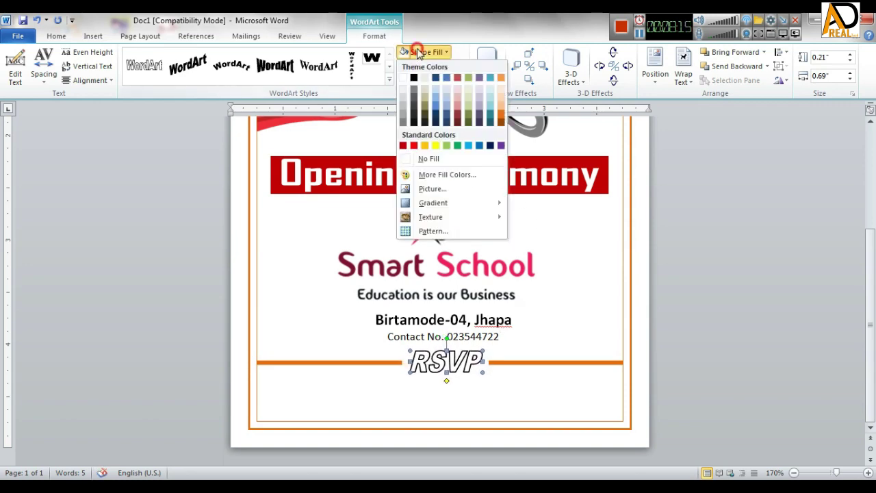
left_click(415, 78)
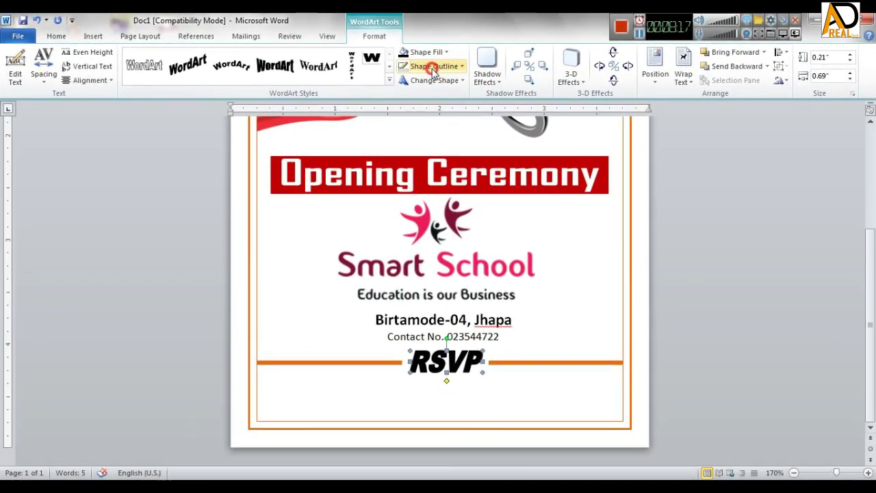
left_click(430, 64)
left_click(397, 282)
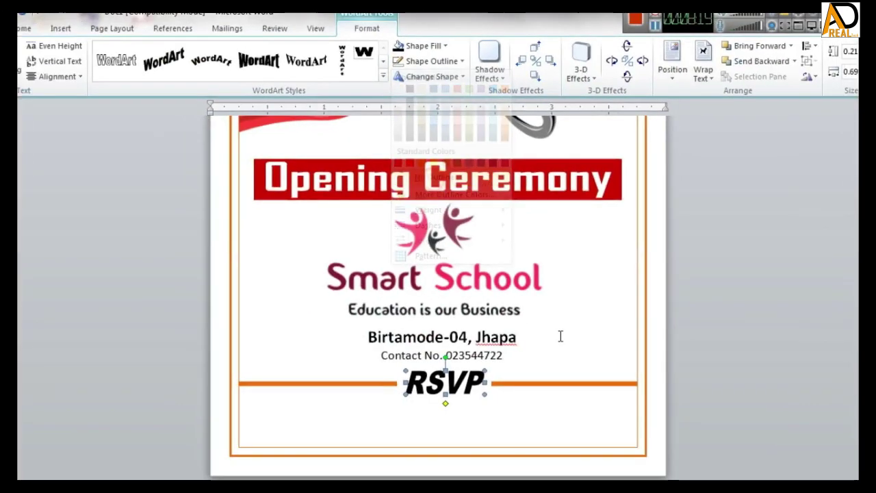
left_click(578, 323)
left_click(604, 405)
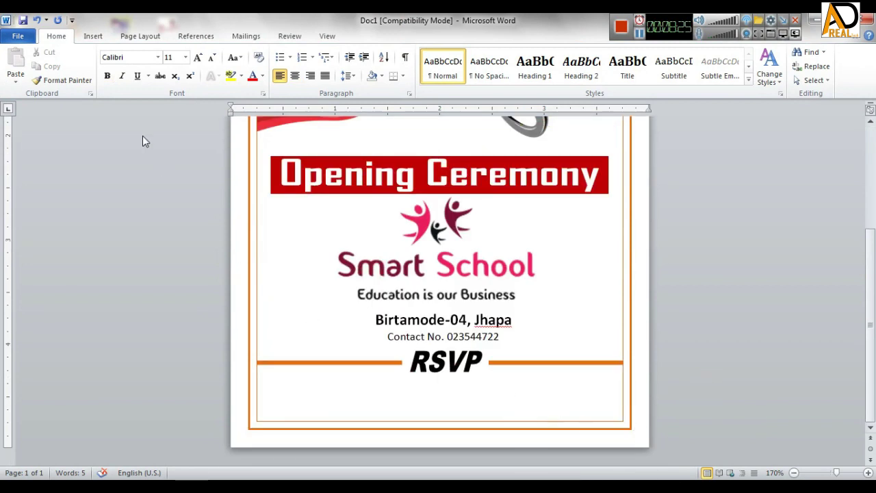
Step: Draw a text box just below RSVP
left_click(94, 34)
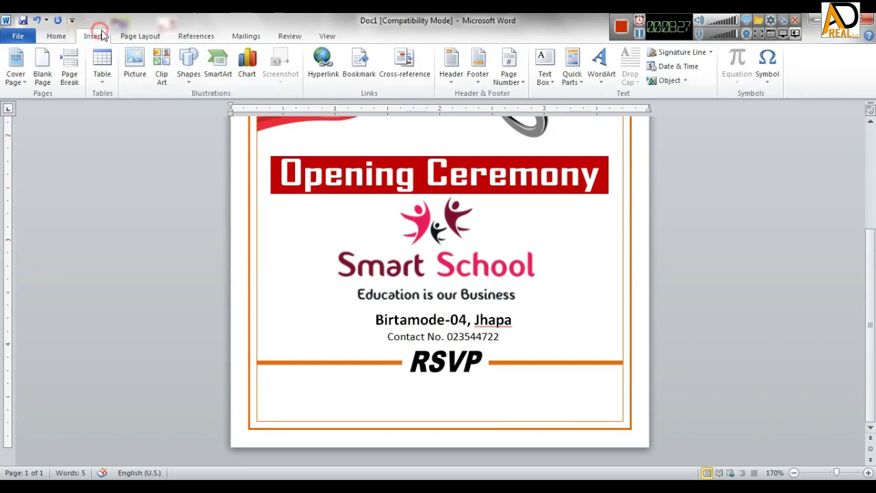
left_click(189, 65)
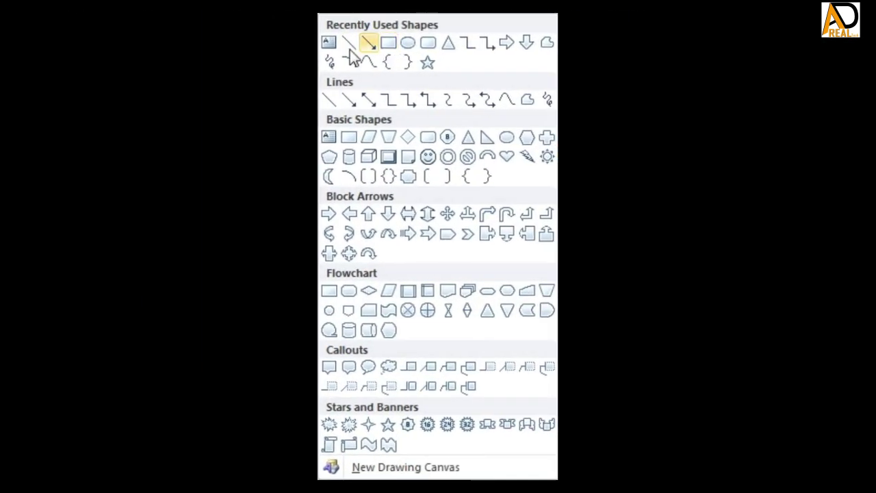
left_click(328, 41)
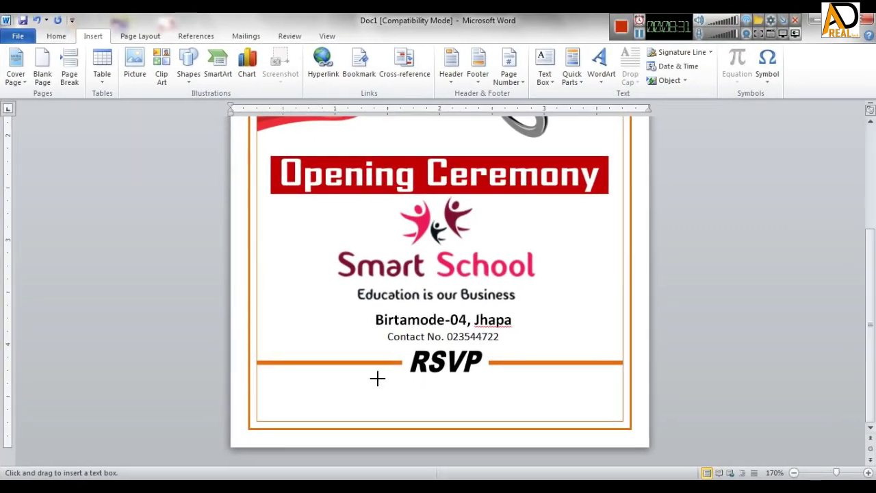
left_click_drag(374, 381, 525, 423)
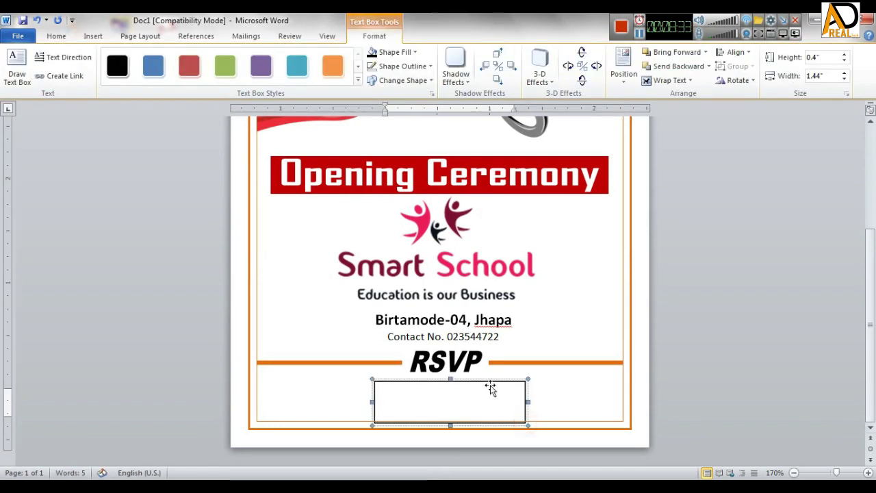
left_click_drag(488, 379, 502, 382)
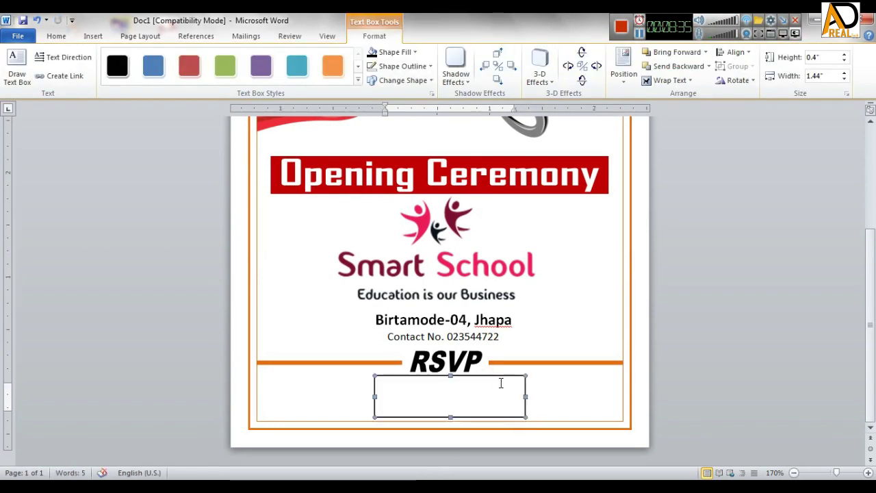
Step: Set the new text box to No Fill and No Outline
left_click(397, 52)
left_click(400, 154)
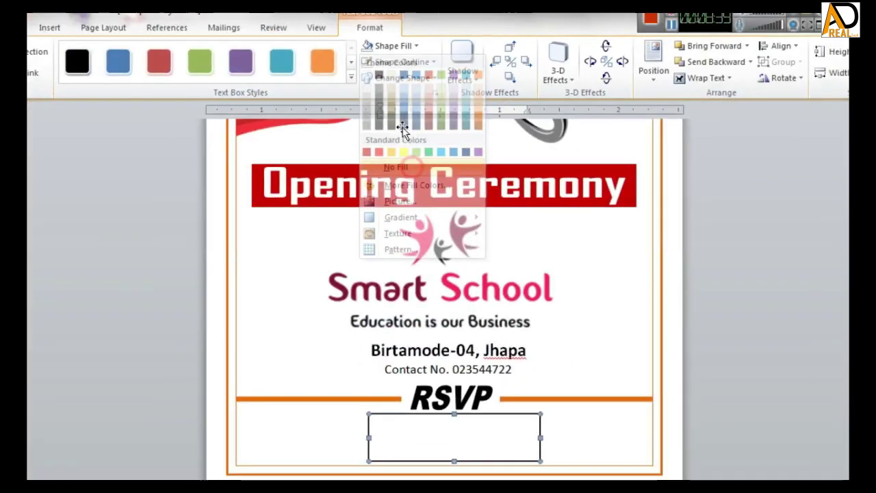
left_click(404, 62)
left_click(400, 183)
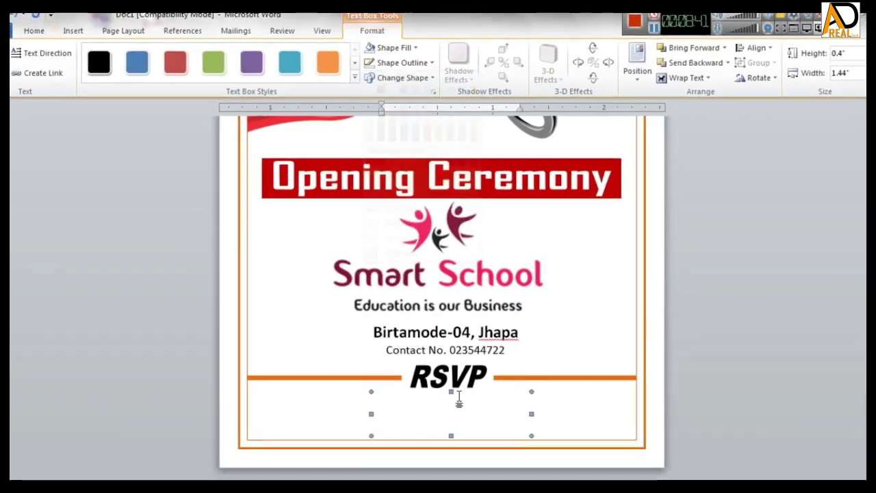
Step: Format the box text with 1.0 line spacing, no space after, and 7 pt size
left_click(450, 402)
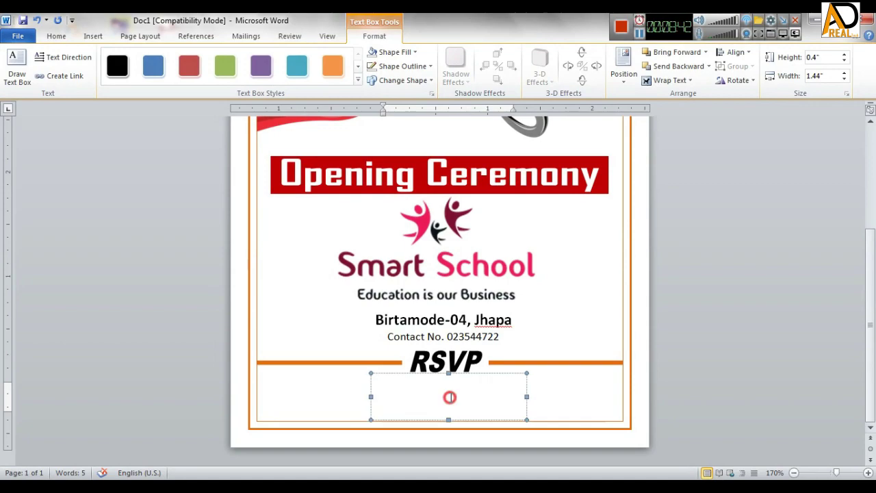
left_click(57, 36)
left_click(372, 74)
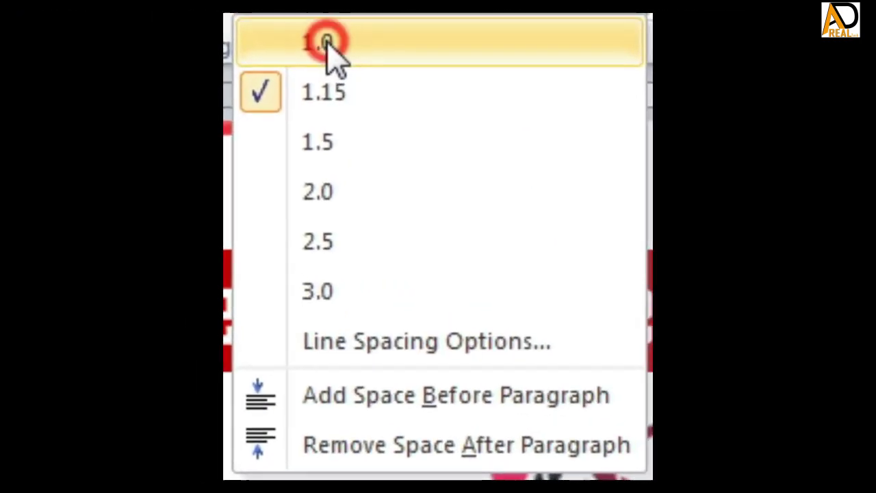
left_click(327, 43)
left_click(333, 55)
left_click(363, 309)
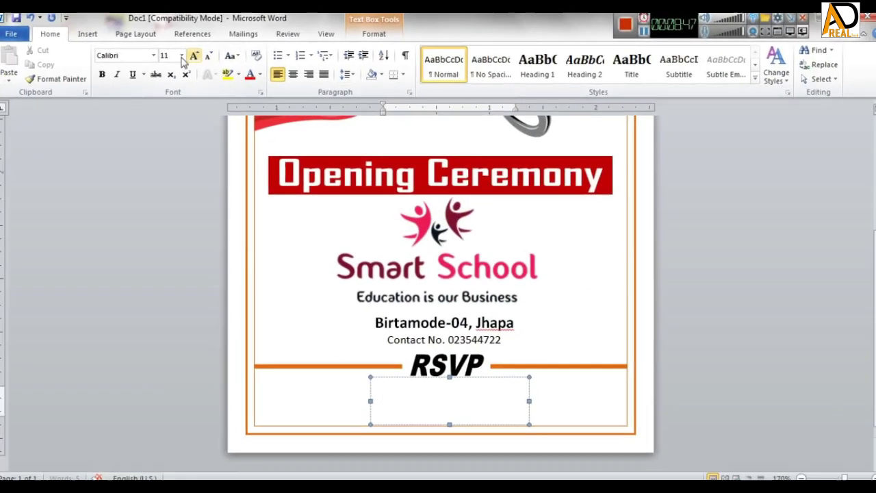
left_click(212, 59)
left_click(212, 60)
left_click(212, 60)
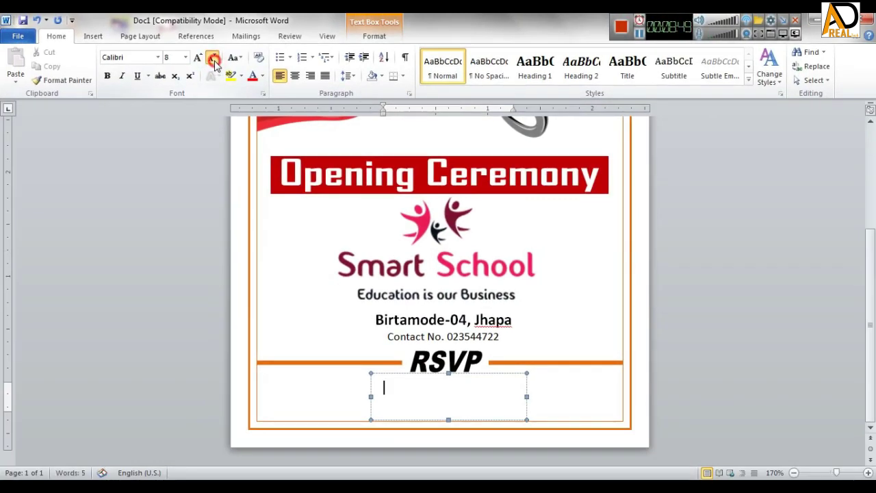
left_click(214, 60)
Step: Type the contact's name and phone number on two centred lines, then enlarge both to 9 pt
key("ctrl+e")
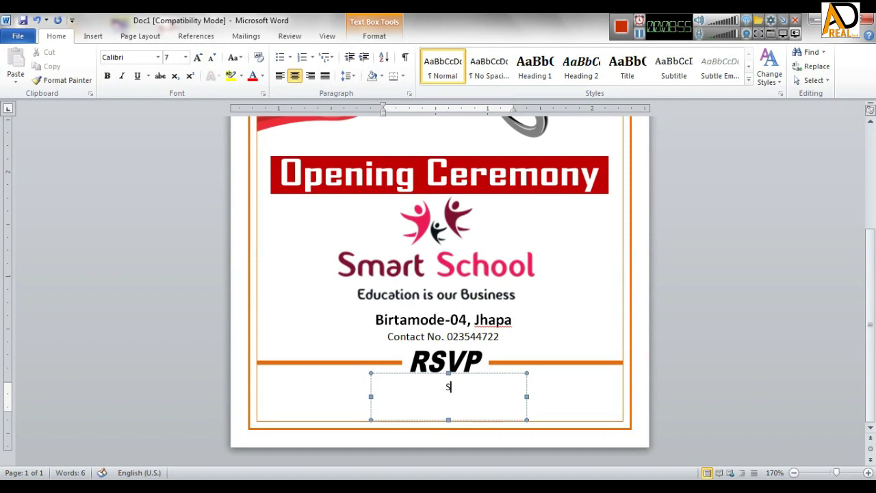
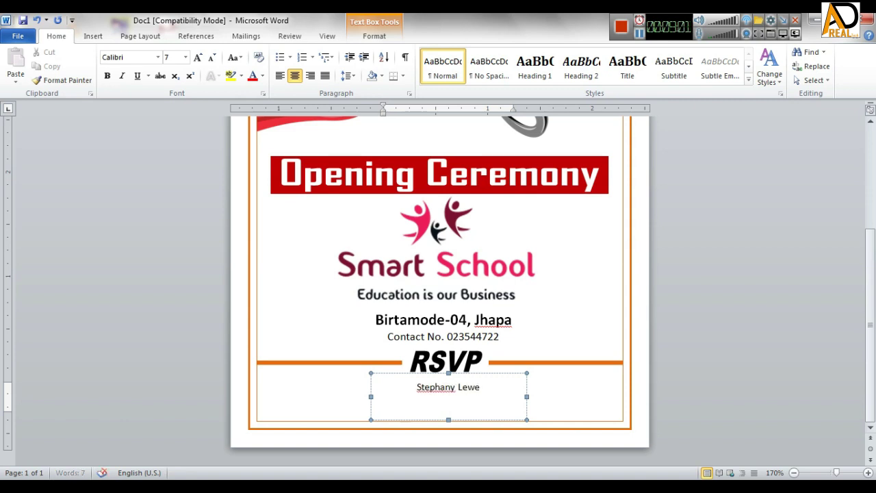
key("Return")
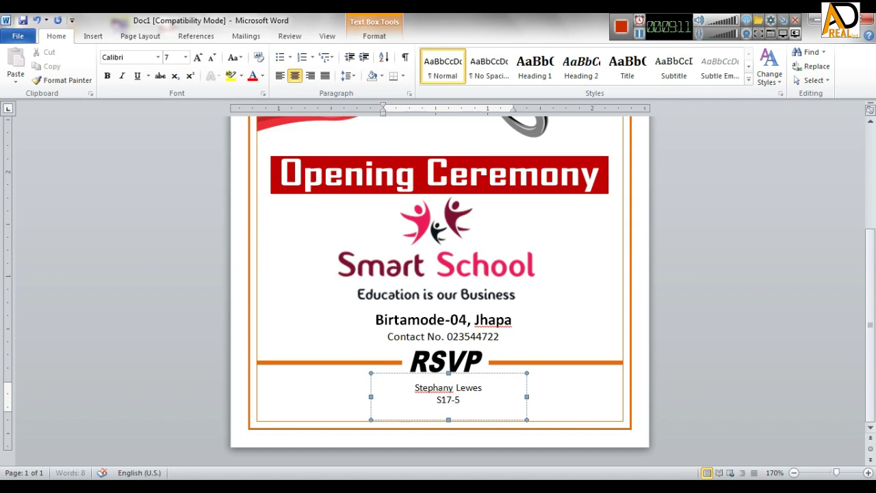
type("-52")
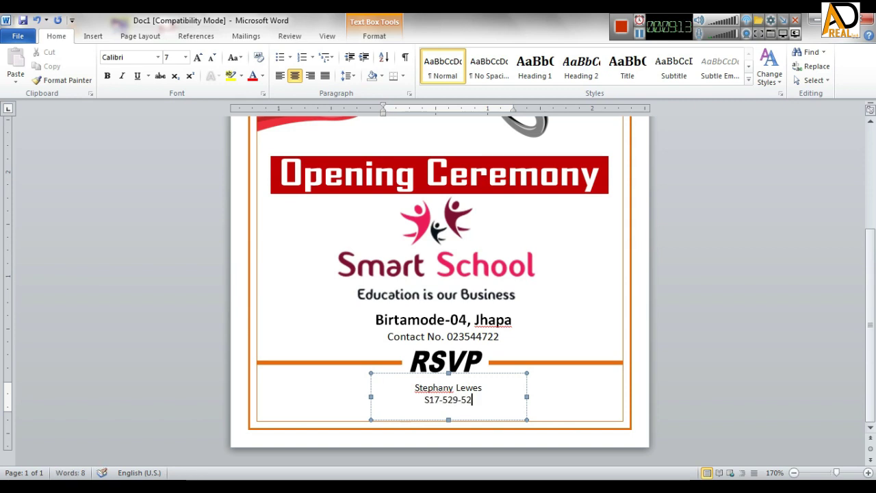
type("93")
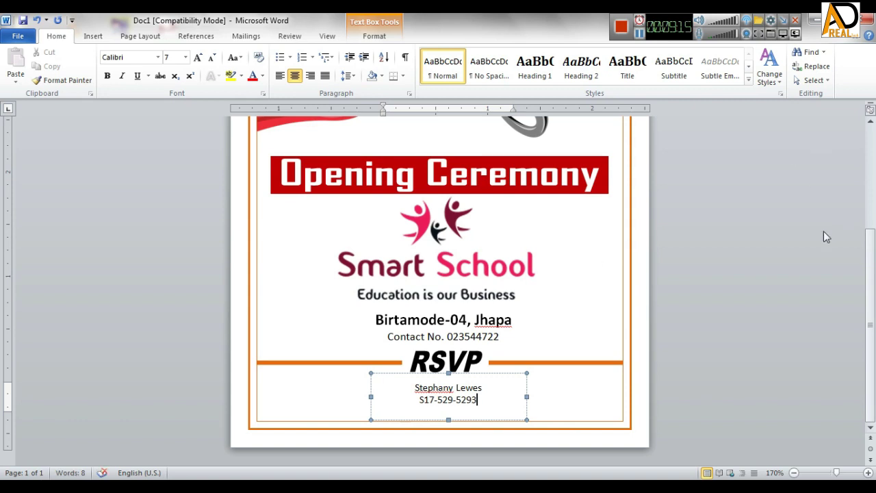
key("ctrl+a")
key("ctrl+bracketright")
key("ctrl+bracketright")
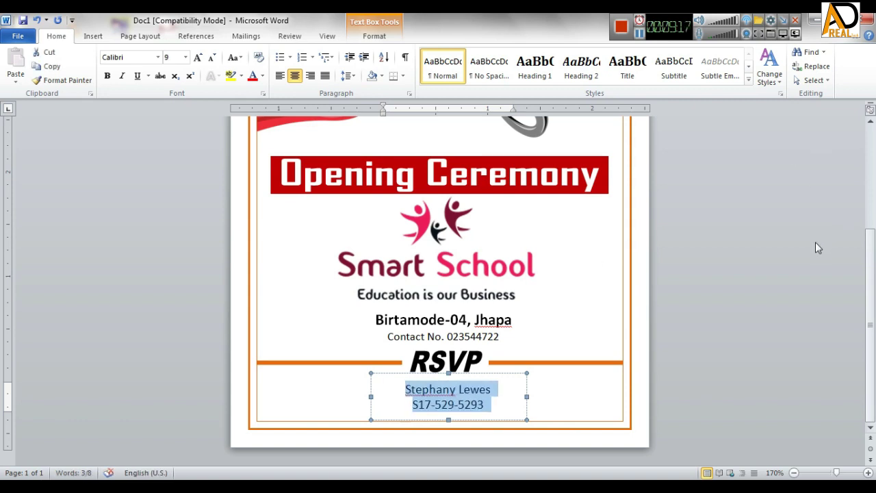
Step: Reduce the box text to 8 pt, then make the name line 10 pt bold
key("ctrl+bracketleft")
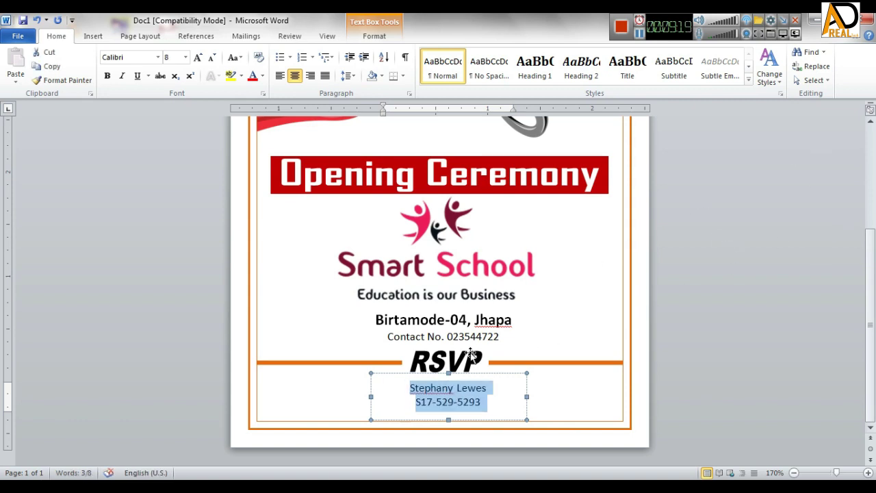
left_click(429, 405)
triple_click(423, 388)
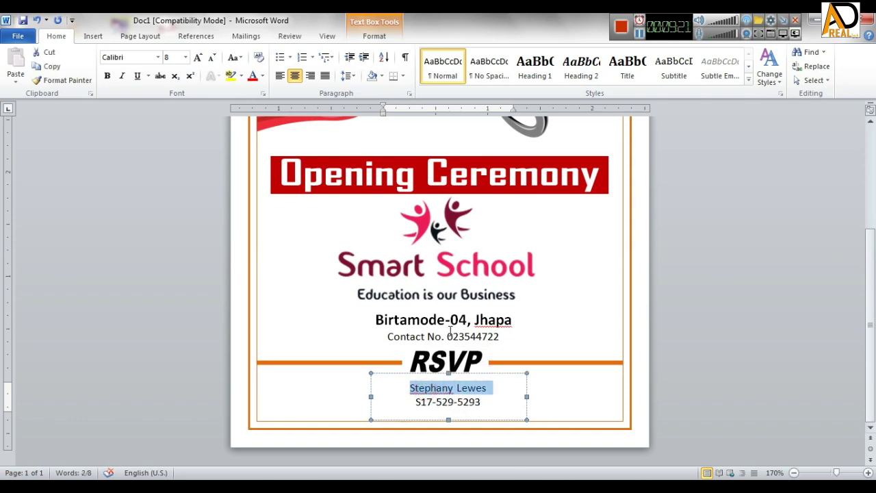
key("ctrl+bracketright")
key("ctrl+bracketright")
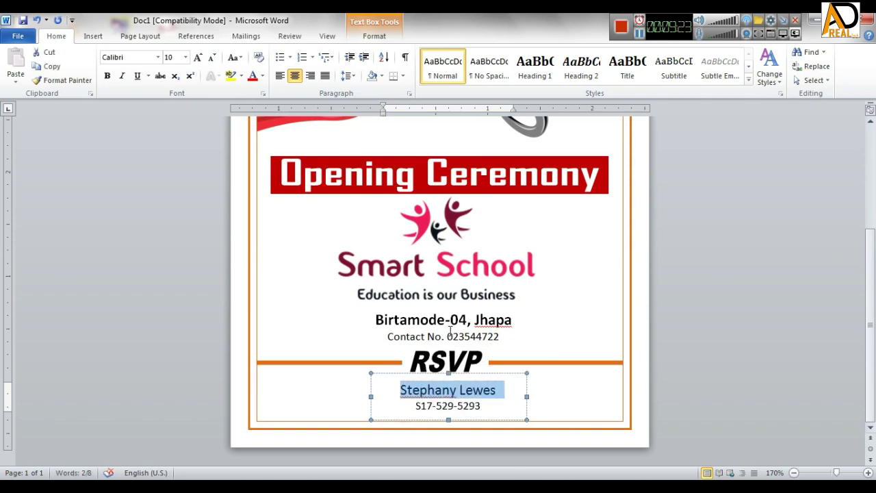
key("ctrl+b")
left_click(482, 406)
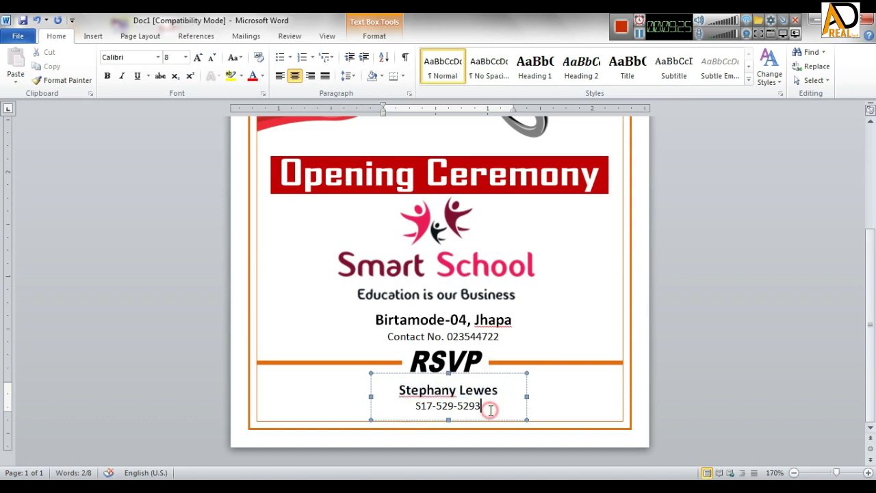
Step: Nudge the contact text box slightly upward under RSVP
left_click(510, 377)
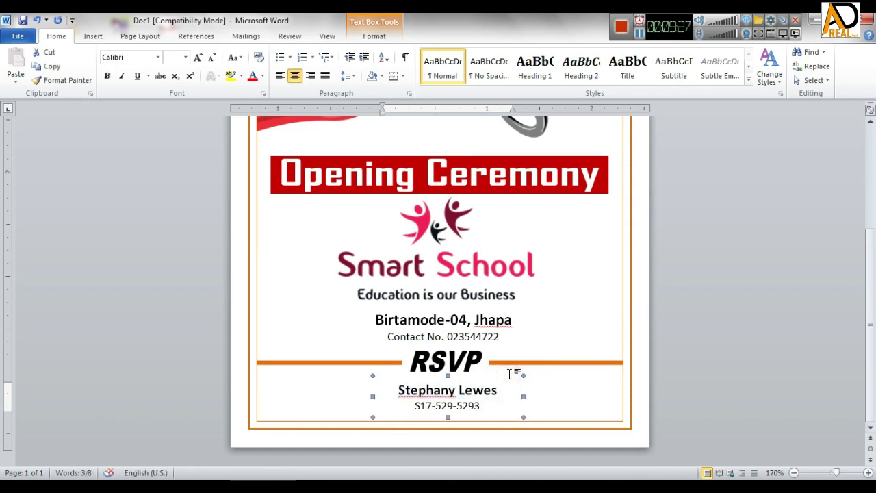
key("Up")
key("Up")
key("Up")
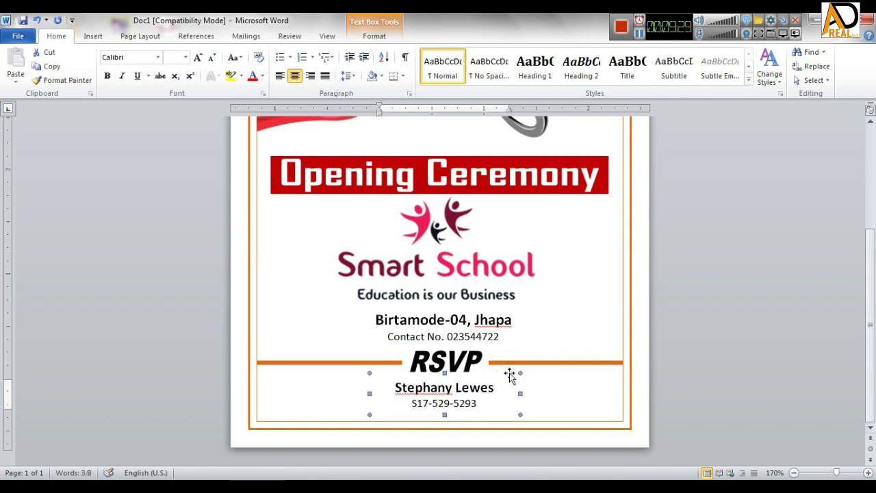
key("Up")
key("Up")
key("Up")
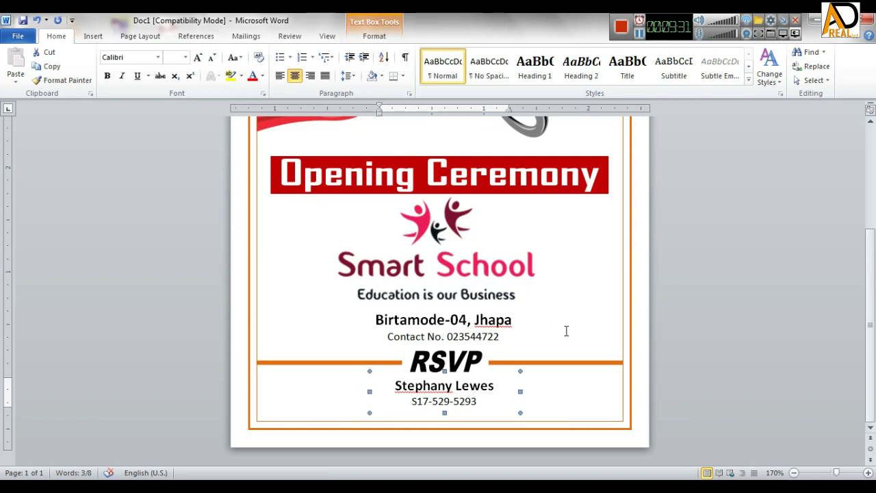
left_click(568, 327)
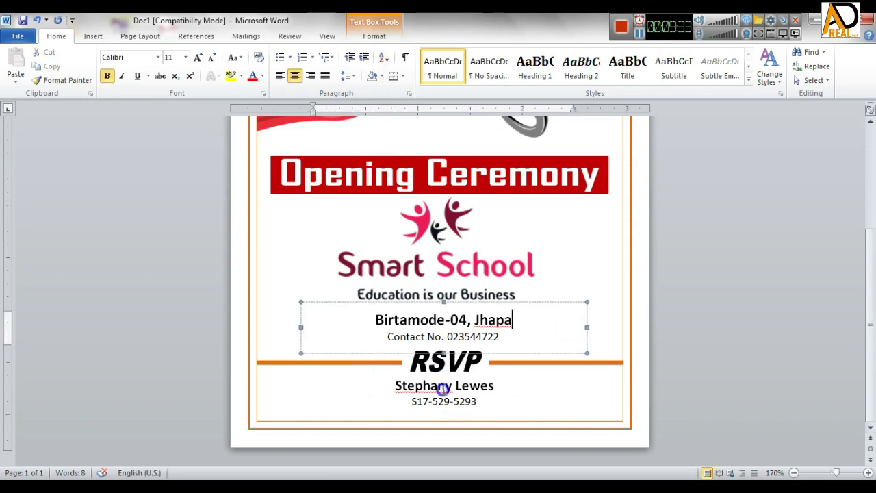
Step: Correct the contact name's spelling using the suggested fix
right_click(444, 388)
left_click(507, 122)
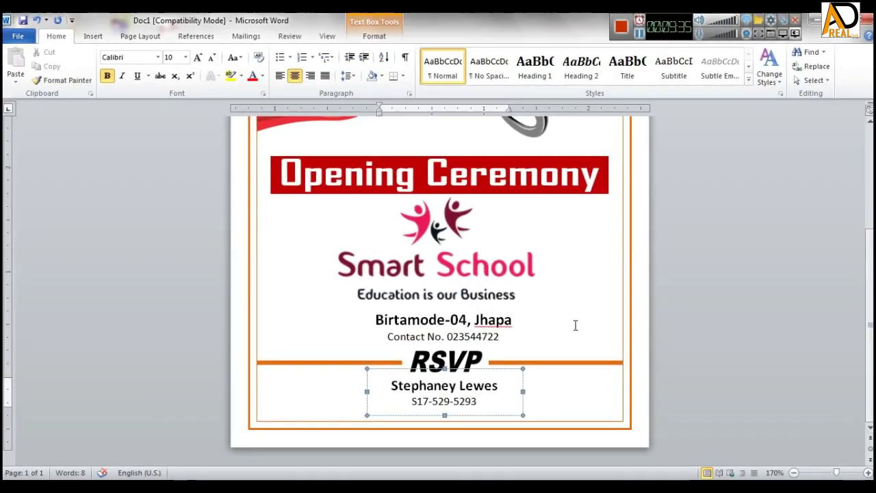
left_click(575, 325)
scroll(577, 333, "up", 5)
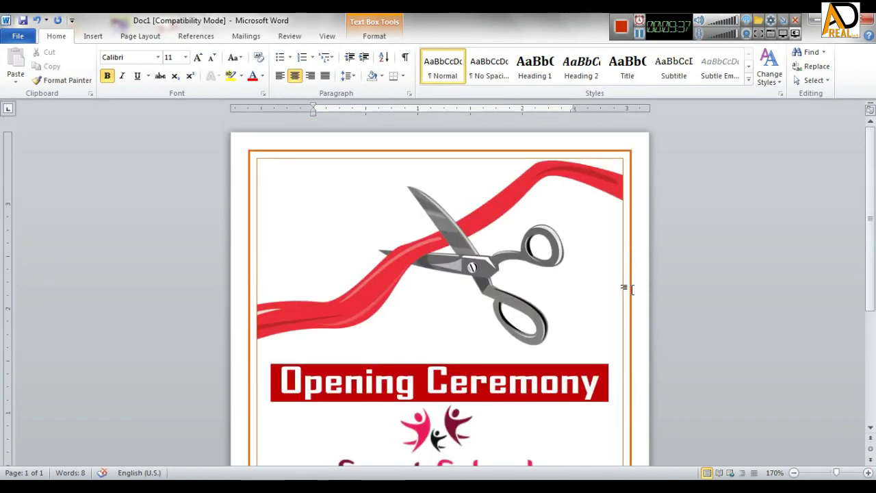
left_click(633, 288)
scroll(634, 340, "down", 4)
scroll(634, 341, "up", 3)
Step: Draw a small rounded rectangle near the page's top-left corner
scroll(634, 340, "down", 3)
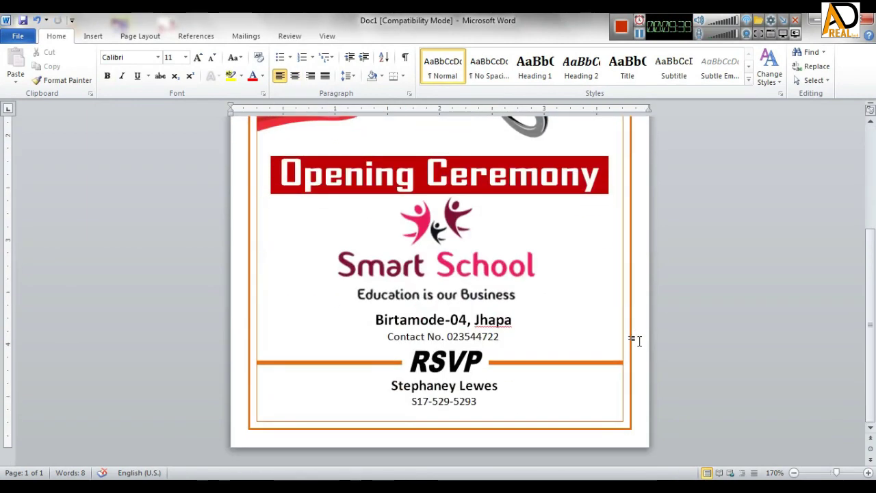
scroll(635, 340, "up", 3)
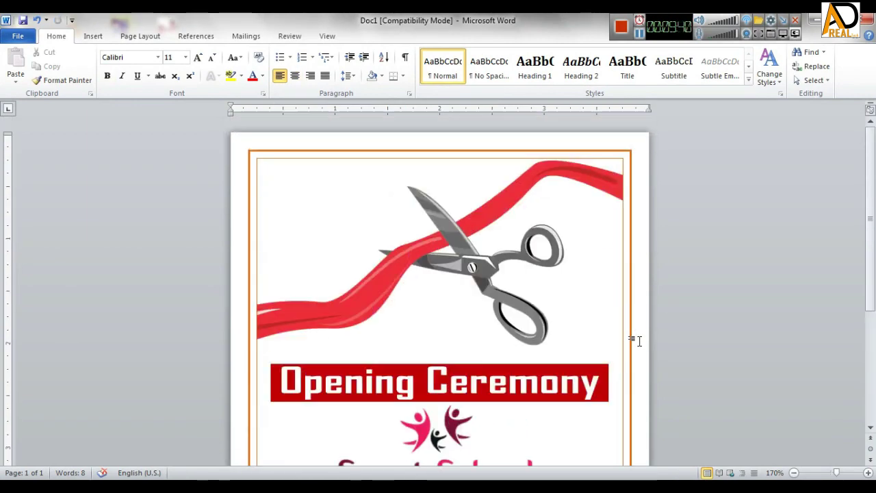
left_click(93, 36)
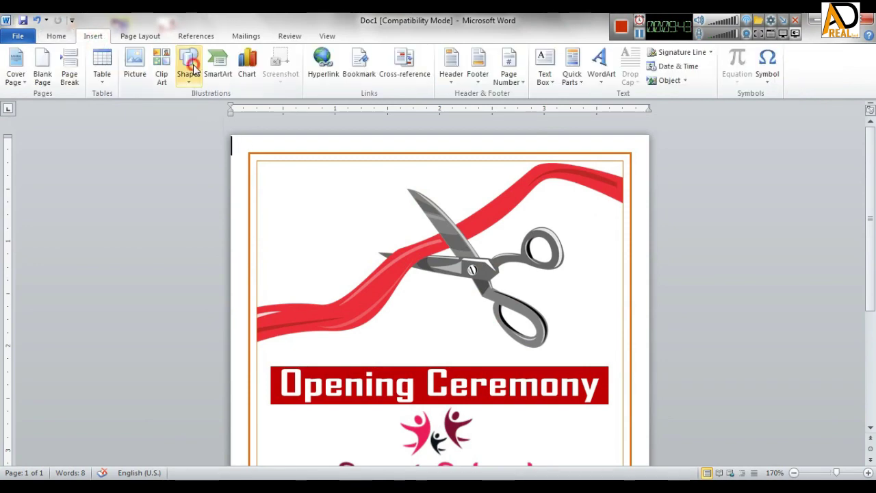
left_click(191, 63)
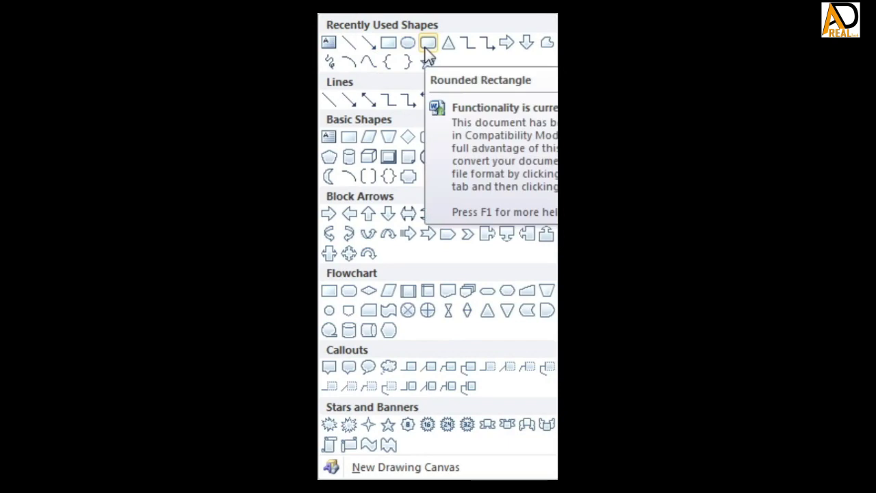
left_click(425, 49)
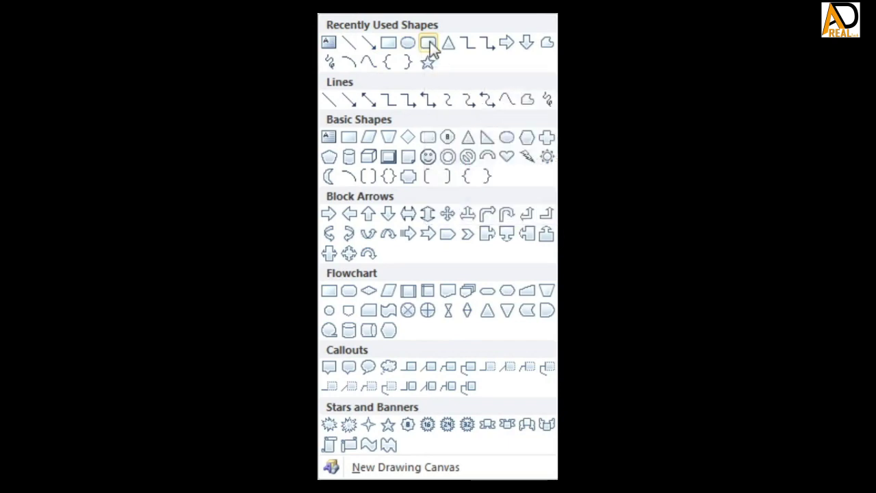
left_click(428, 43)
mouse_move(264, 170)
left_mouse_down()
mouse_move(285, 183)
mouse_move(396, 194)
left_mouse_up()
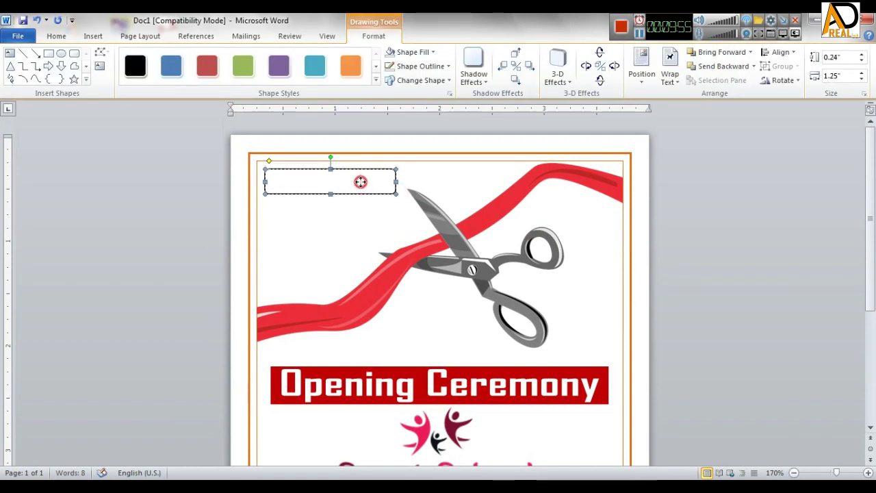
Step: Nudge the rounded rectangle up and left, and make it shorter and narrower
left_click(361, 182)
key("Up")
key("Up")
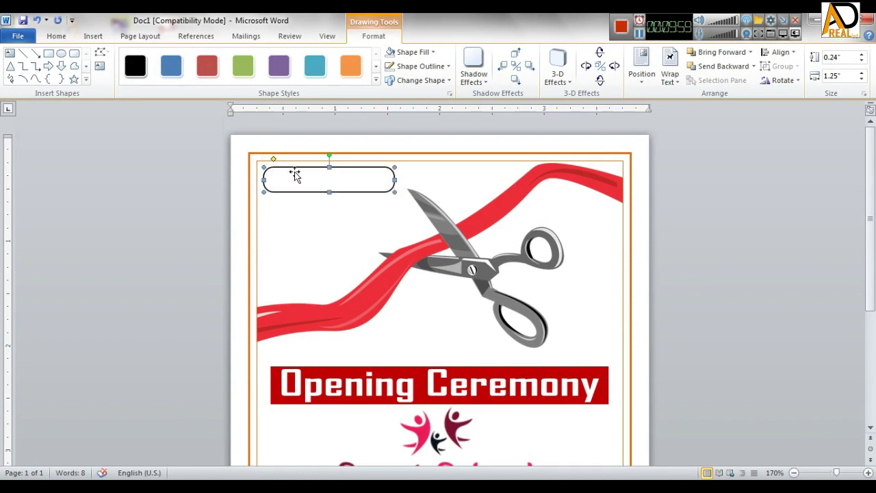
key("Left")
key("Left")
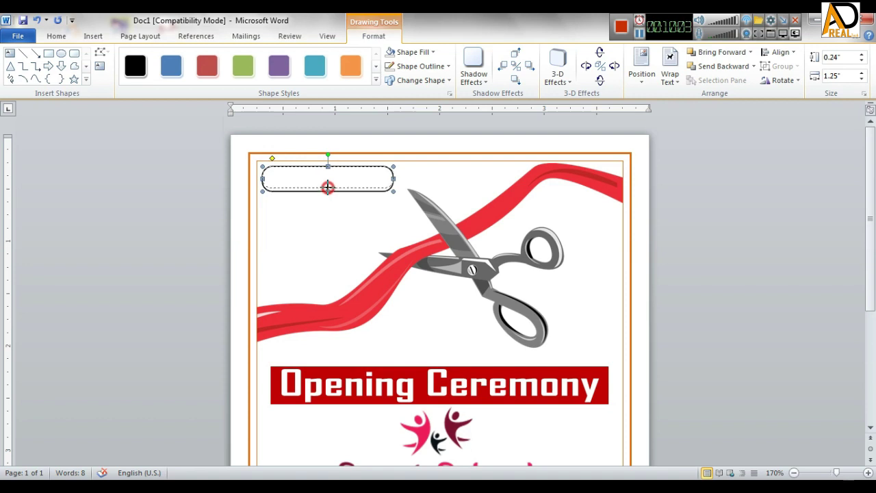
left_click_drag(327, 187, 328, 191)
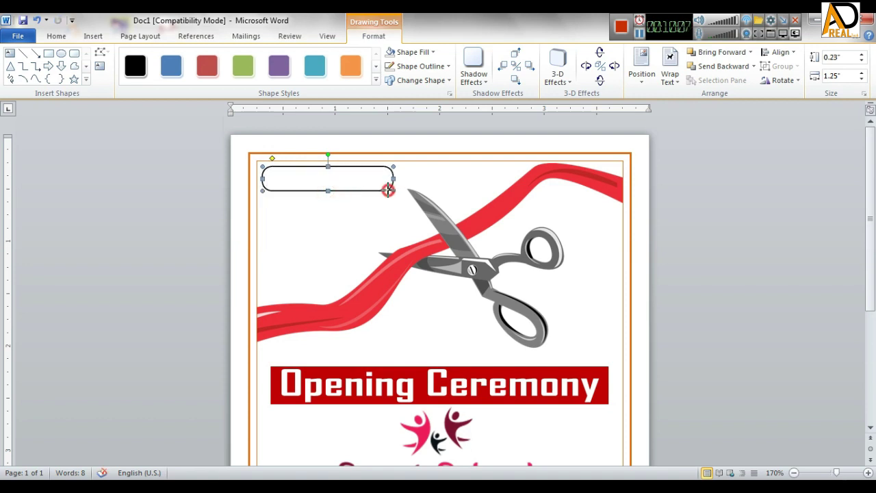
left_click_drag(384, 185, 384, 186)
left_click(411, 176)
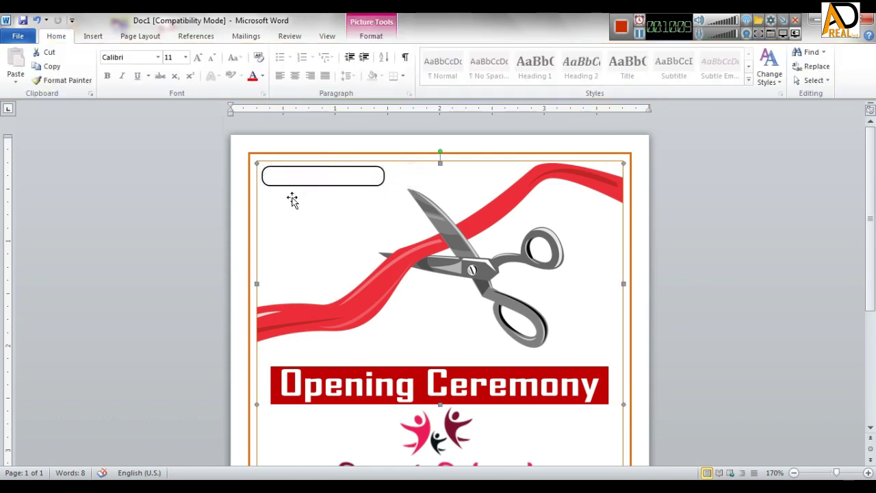
Step: Give the rounded rectangle a dark orange fill and no outline
left_click(339, 182)
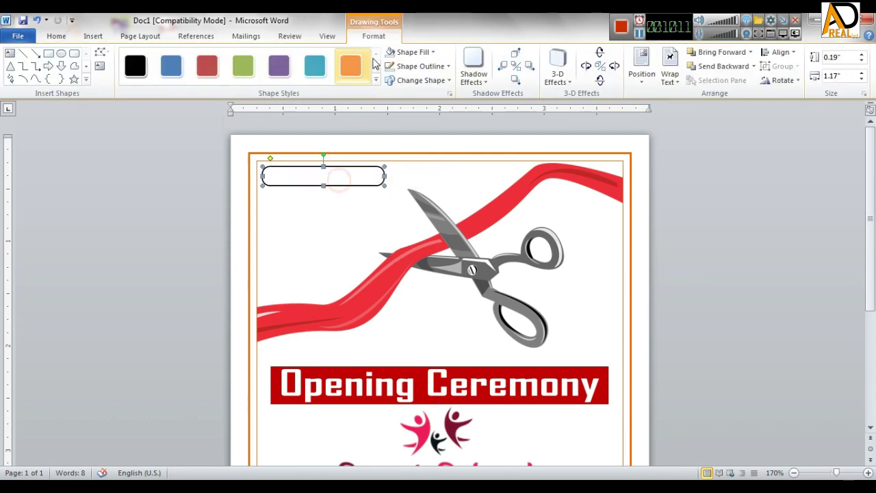
left_click(406, 53)
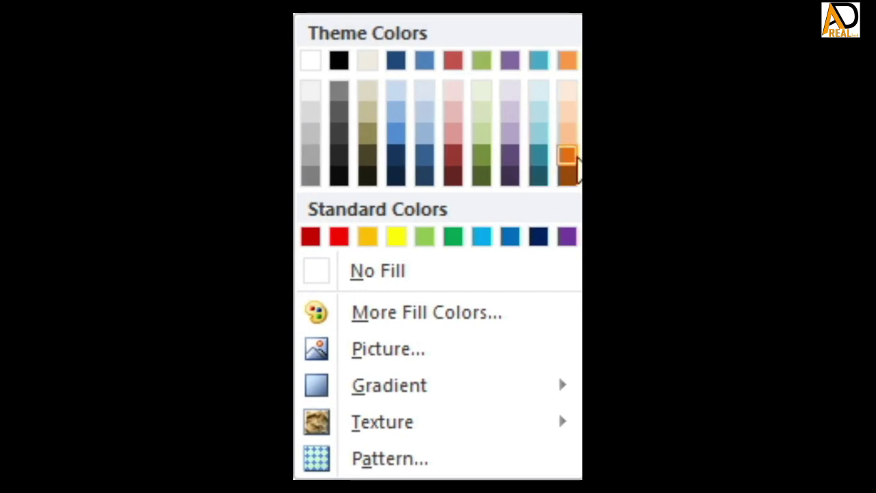
left_click(567, 157)
left_click(423, 64)
left_click(401, 286)
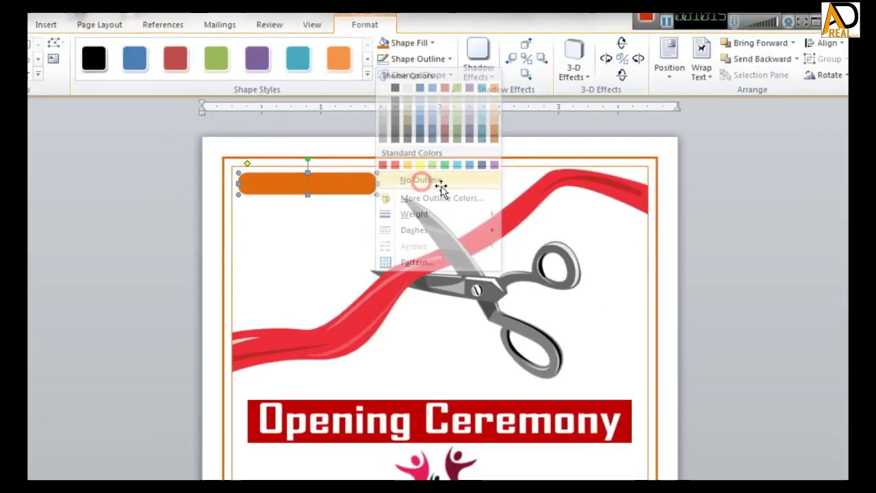
left_click(486, 145)
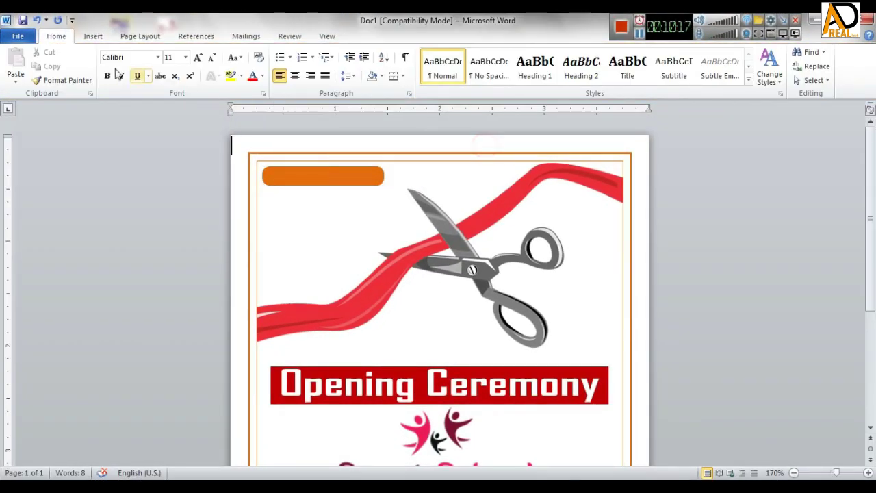
Step: Start a plain-style WordArt reading '18 August 2019'
left_click(93, 36)
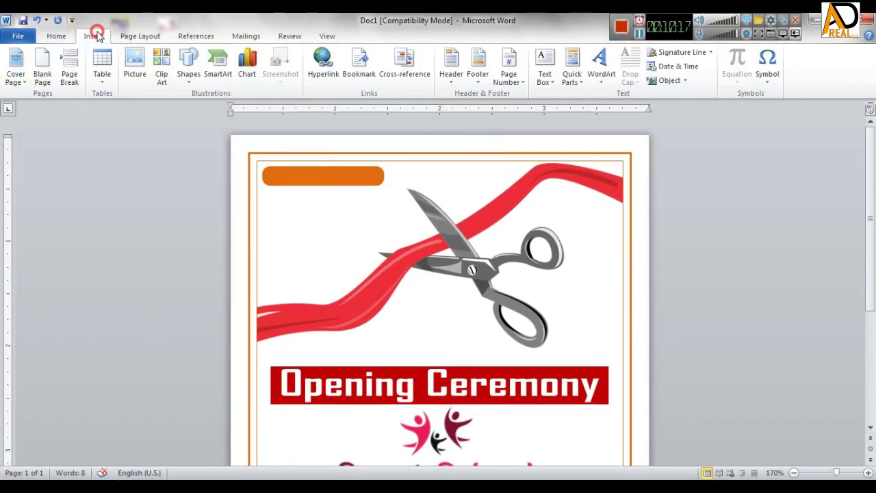
left_click(602, 62)
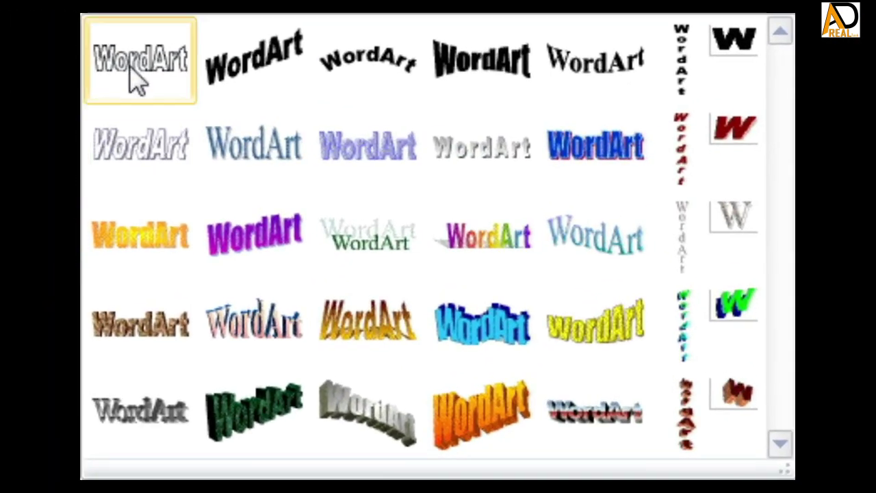
left_click(144, 60)
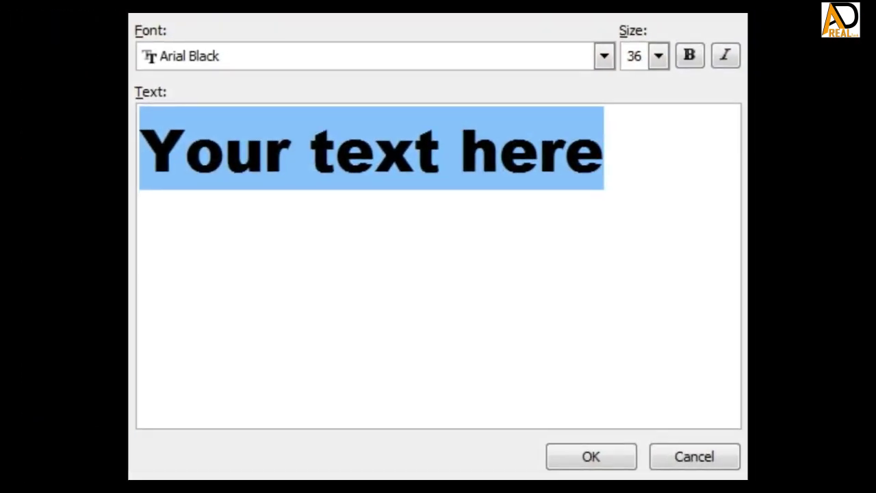
type("14")
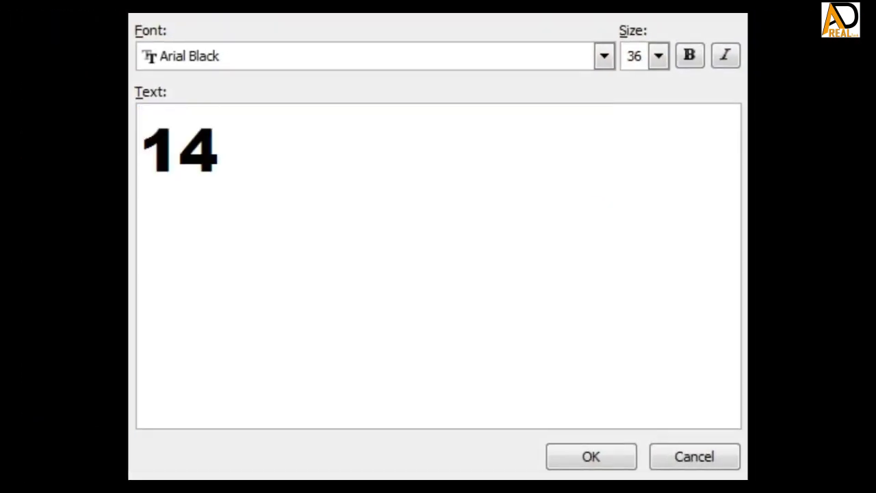
type(" A")
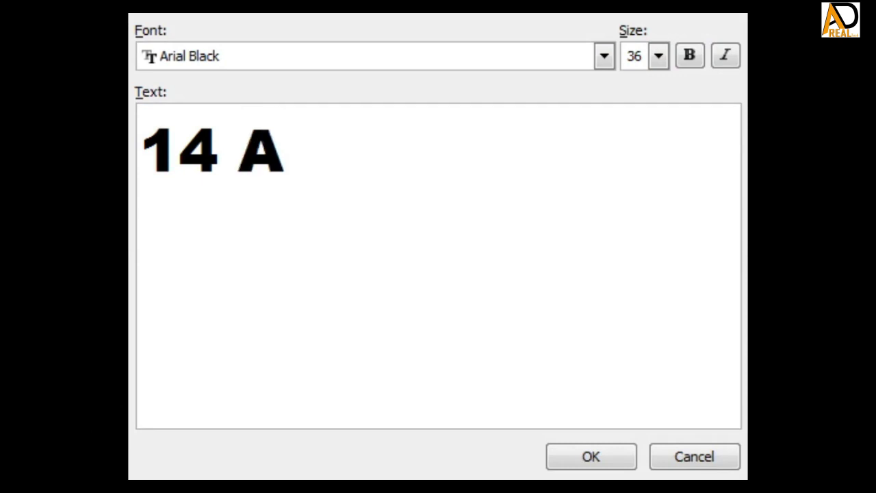
key("BackSpace")
key("BackSpace")
key("BackSpace")
key("BackSpace")
type("18 ")
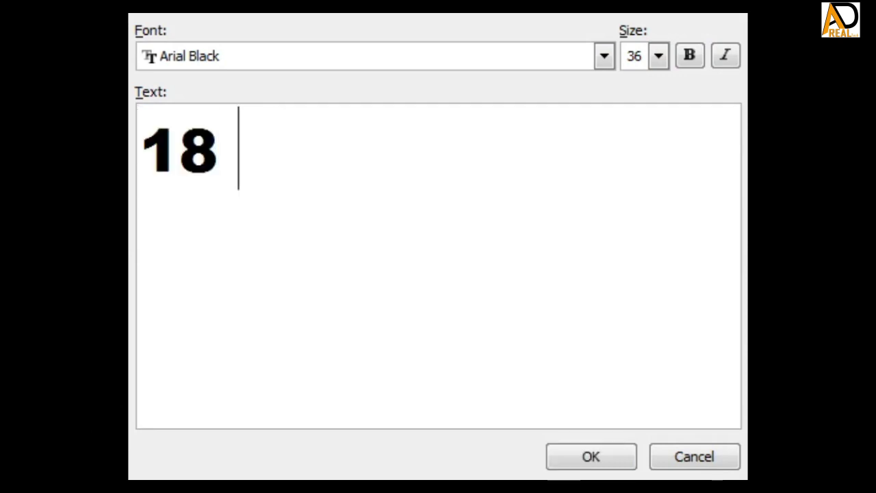
type("August ")
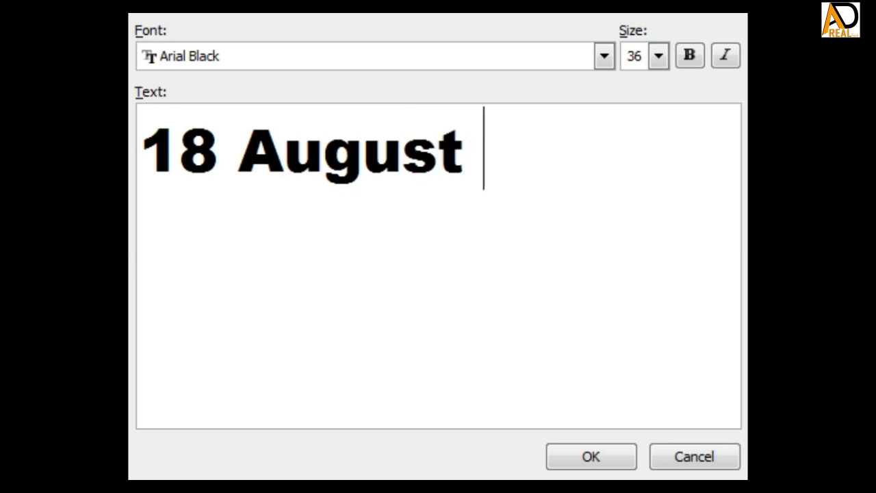
type("201")
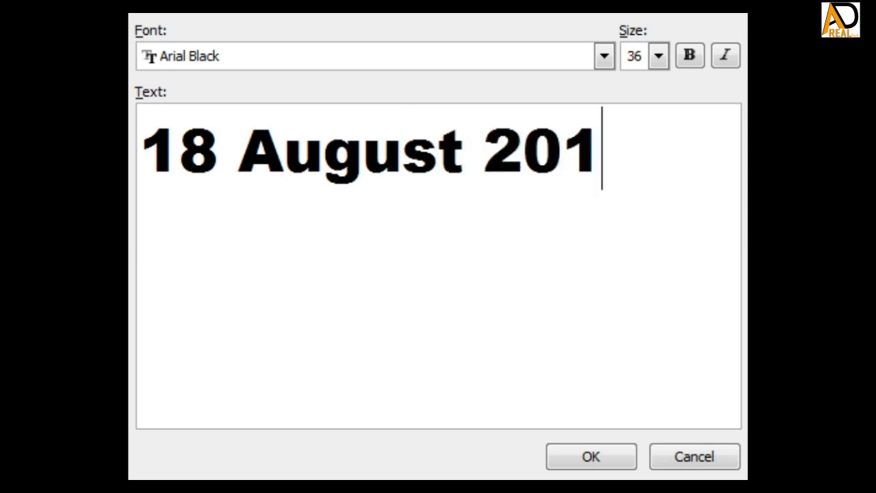
type("9")
Step: Set the WordArt font to Agency FB at size 9 and insert it
left_click(604, 56)
scroll(402, 179, "up", 2)
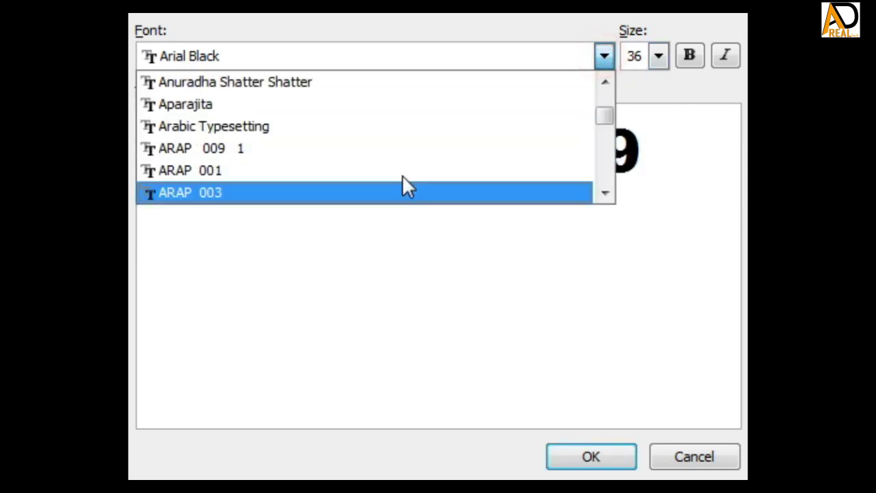
scroll(364, 145, "up", 2)
scroll(362, 140, "up", 3)
scroll(364, 143, "up", 2)
scroll(364, 143, "up", 1)
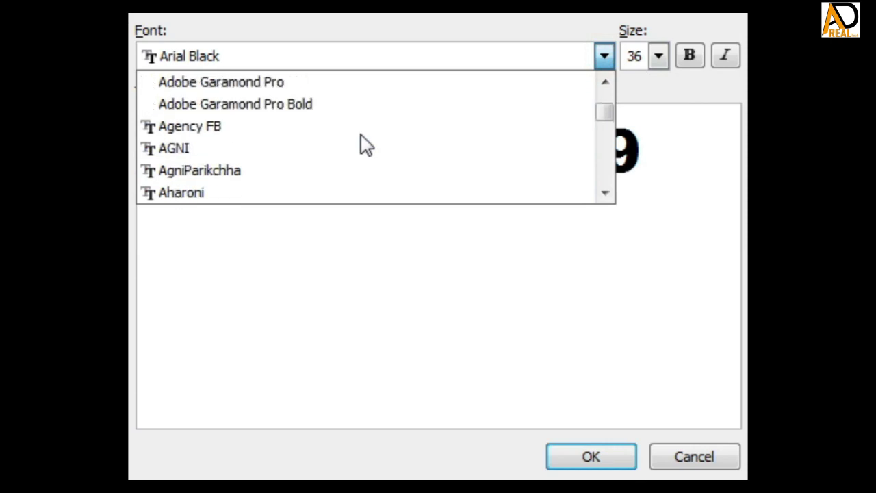
left_click(256, 125)
left_click(658, 56)
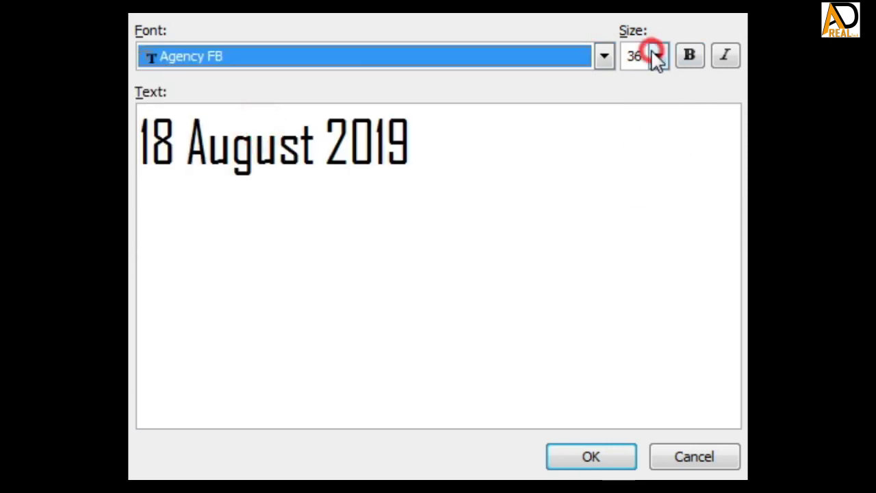
scroll(636, 141, "up", 3)
scroll(630, 123, "up", 1)
left_click(631, 105)
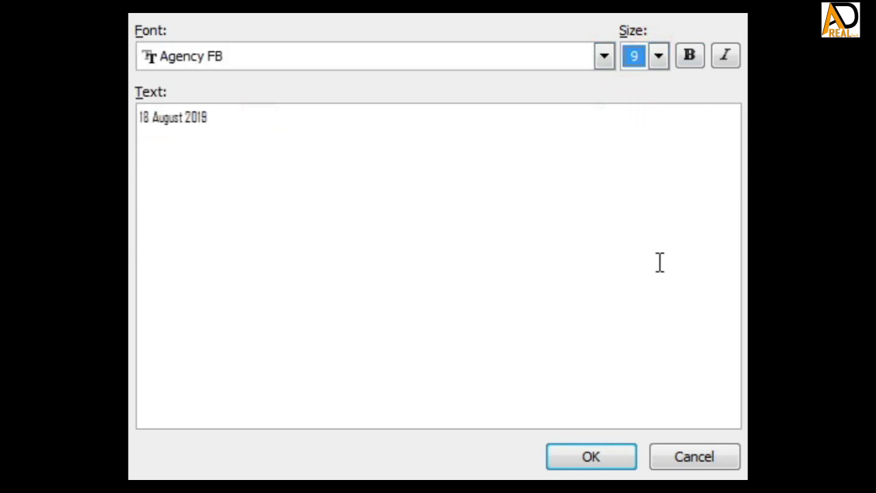
left_click(591, 459)
Step: Float the date WordArt in front of text and move it onto the orange badge
left_click(690, 54)
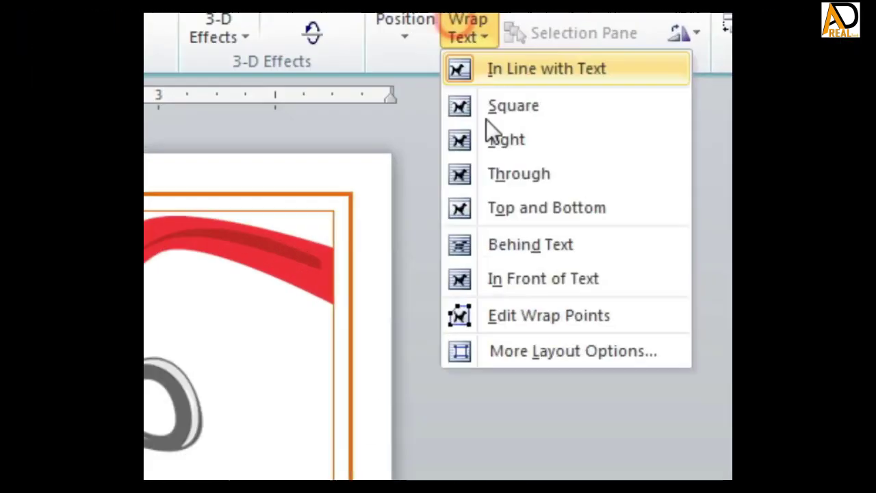
left_click(616, 215)
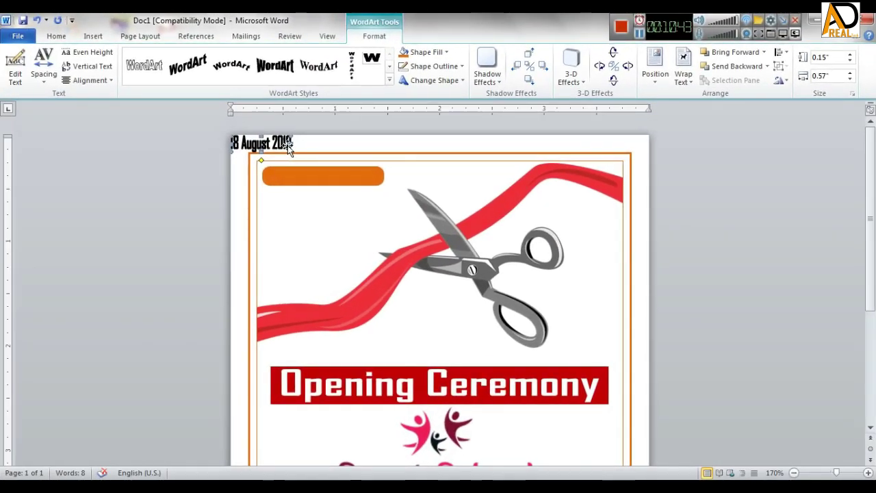
left_click_drag(325, 178, 371, 174)
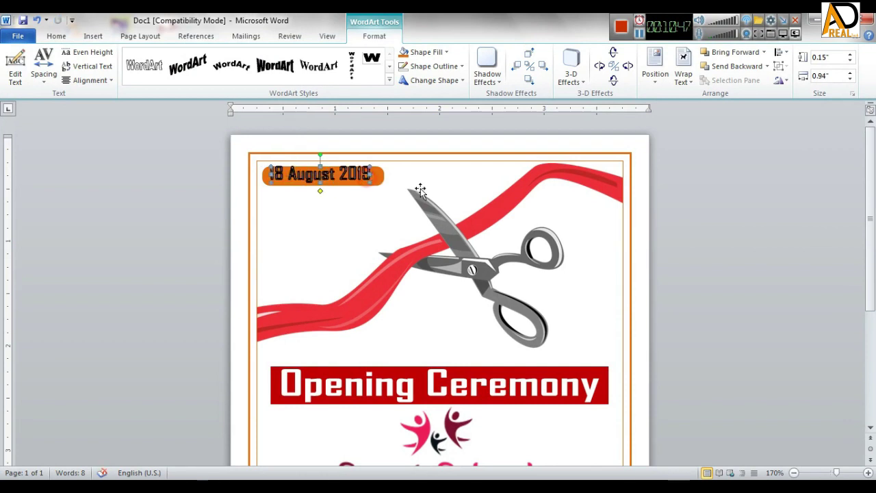
key("Down")
key("Down")
key("Down")
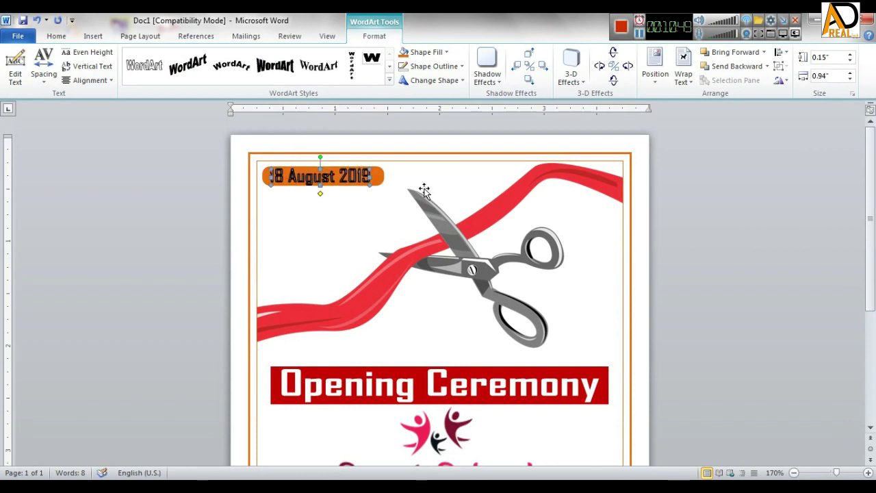
key("Down")
Step: Make the '18 August 2019' text white with no outline
left_click(431, 52)
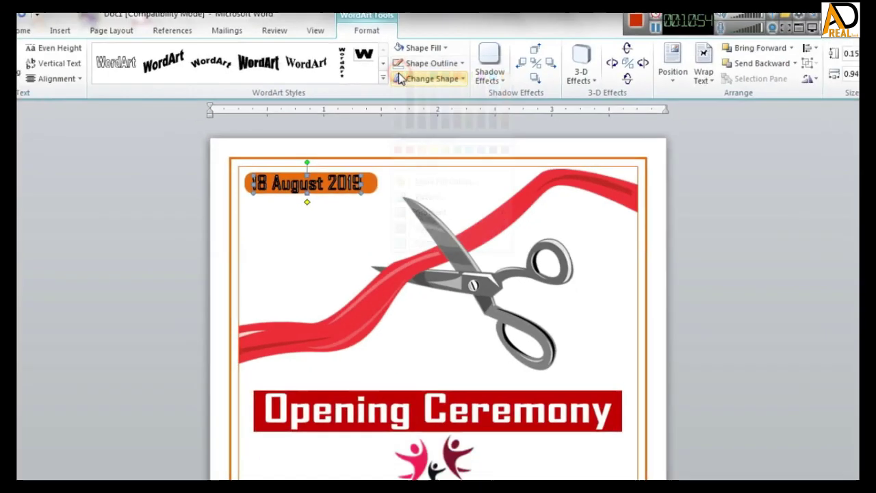
left_click(426, 63)
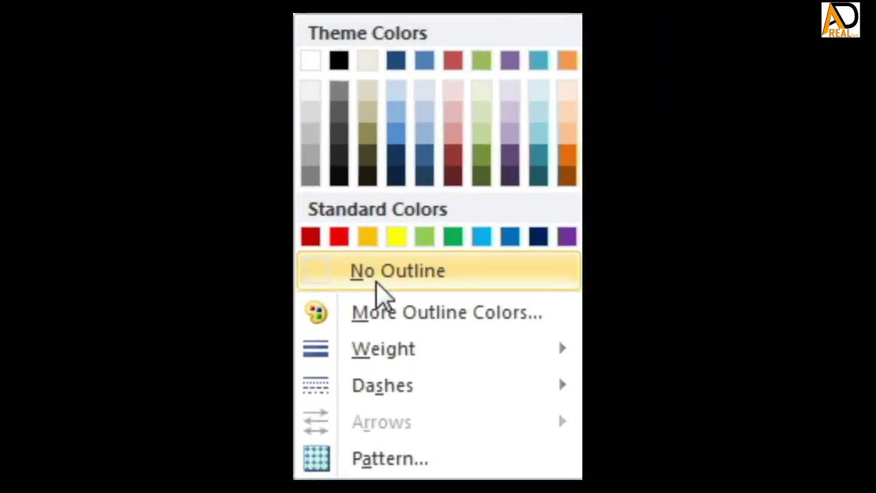
left_click(428, 180)
left_click(448, 142)
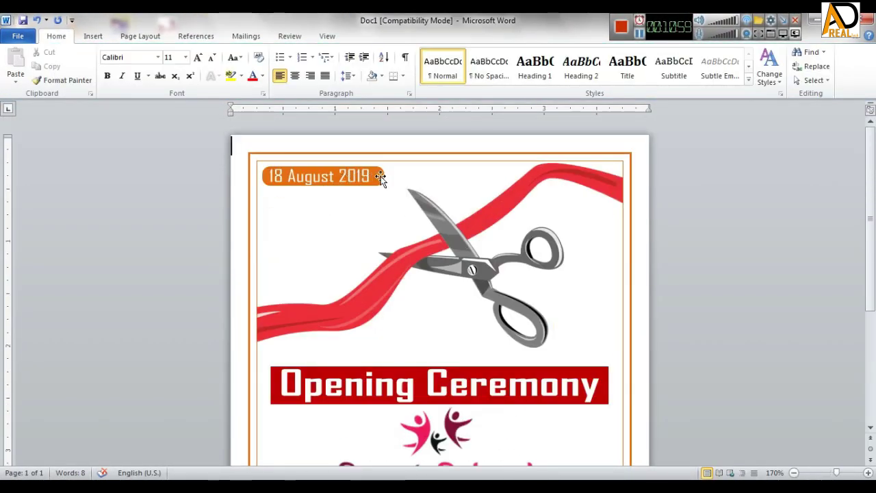
Step: Duplicate the orange date badge with Ctrl+D and align the copy directly beneath it
left_click(380, 177)
key("ctrl+d")
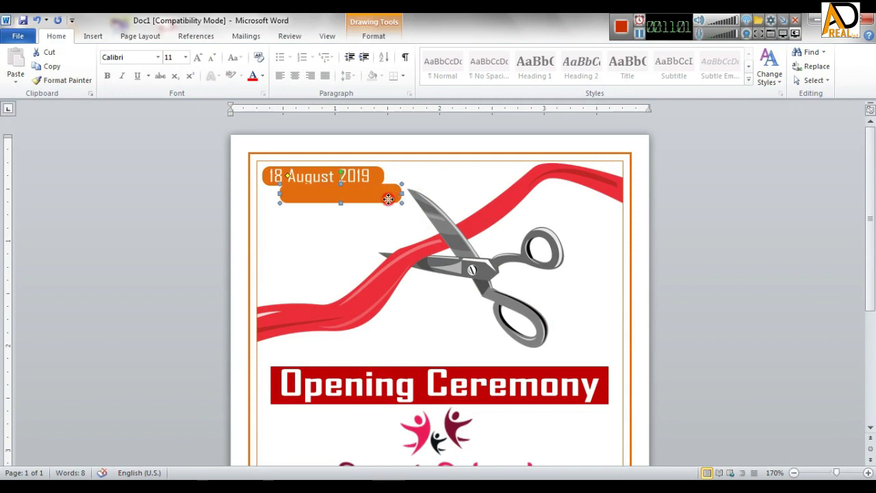
left_click_drag(376, 202, 378, 203)
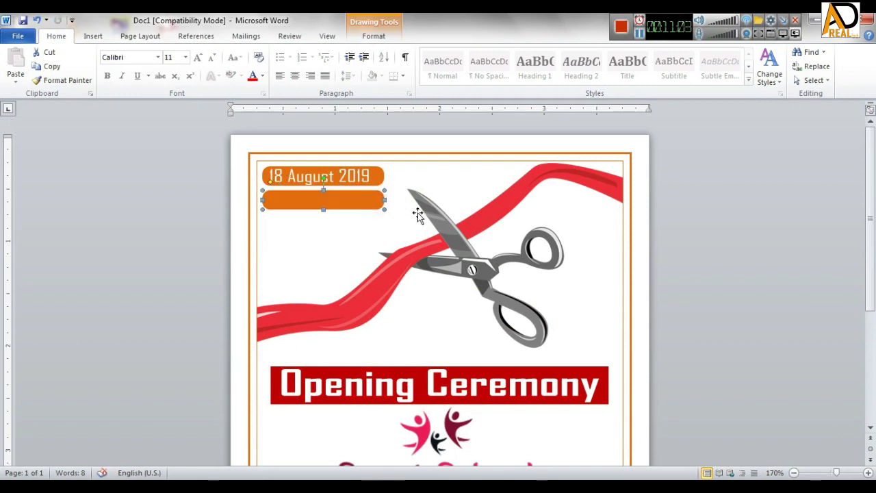
key("ctrl+Up")
key("ctrl+Up")
key("ctrl+Up")
key("ctrl+Right")
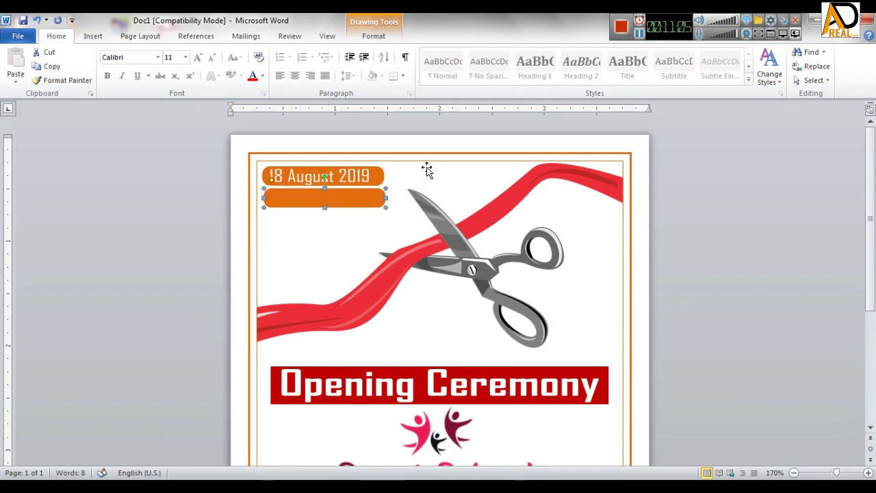
left_click(434, 147)
scroll(405, 207, "down", 1)
scroll(359, 187, "up", 1)
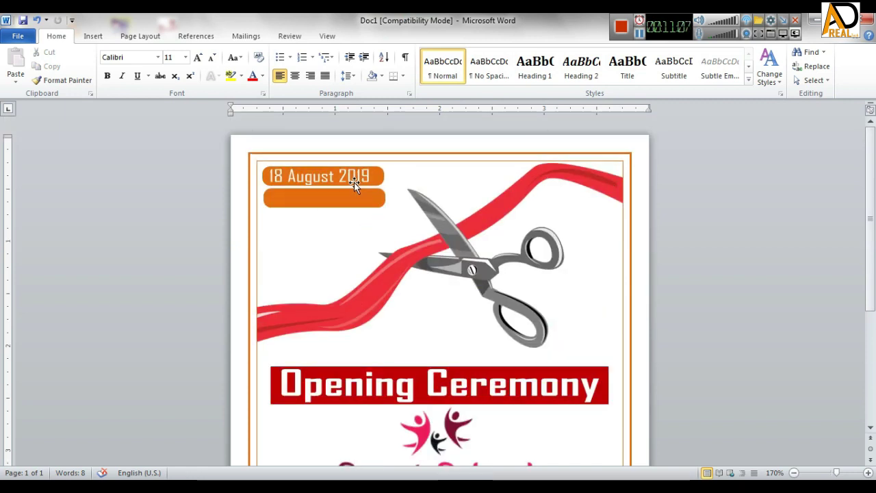
left_click(351, 197)
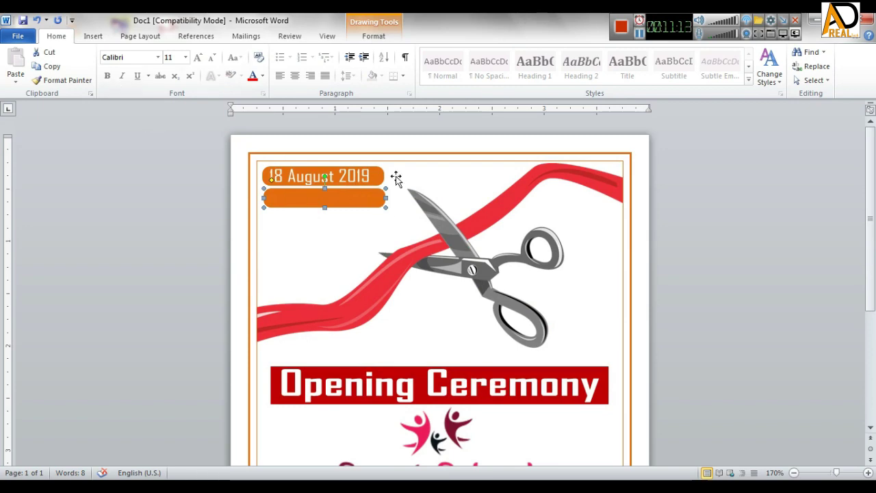
left_click(421, 155)
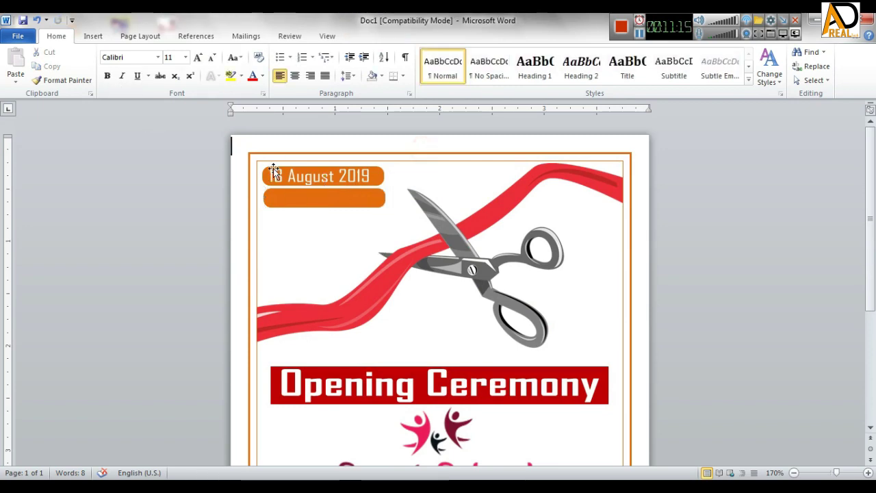
Step: Insert a first-style WordArt reading 'Tusday | 10AM'
left_click(93, 36)
left_click(602, 62)
left_click(620, 86)
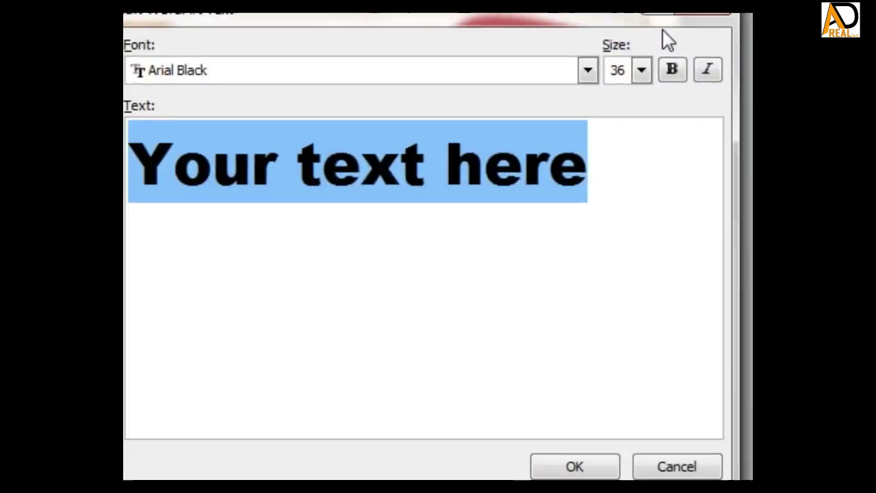
key("BackSpace")
type("Tus")
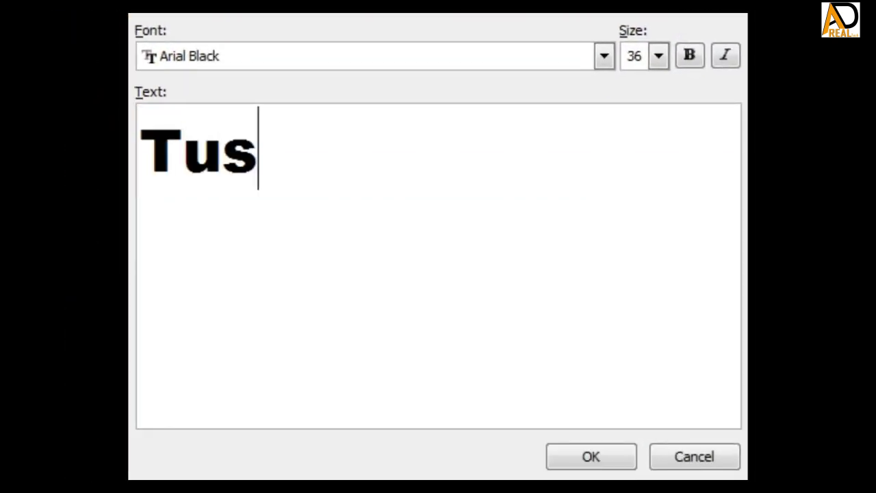
type("day")
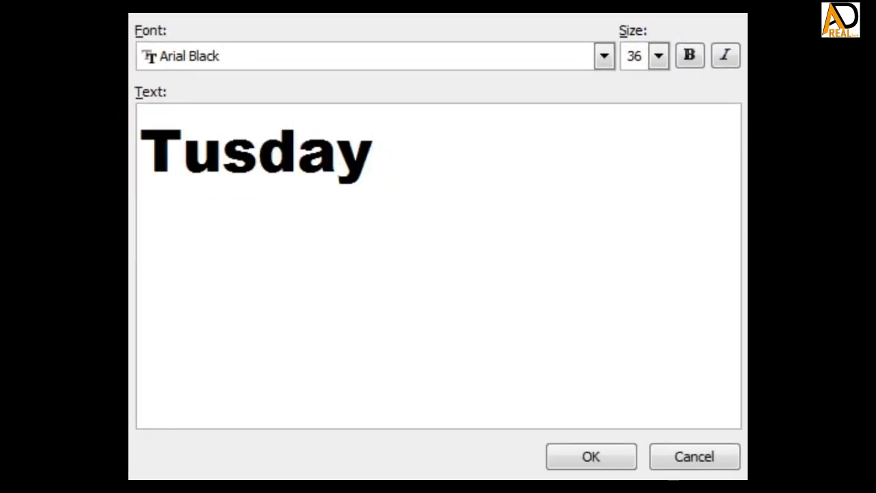
key("BackSpace")
type("|")
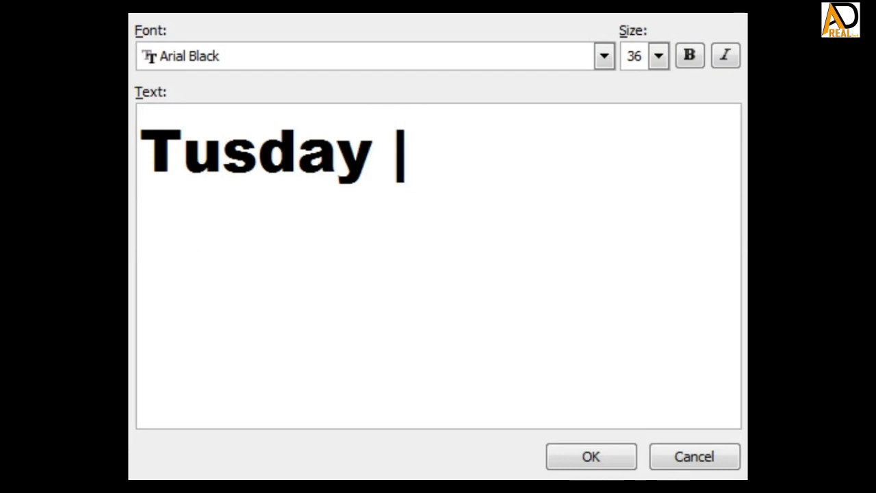
type(" 10AM")
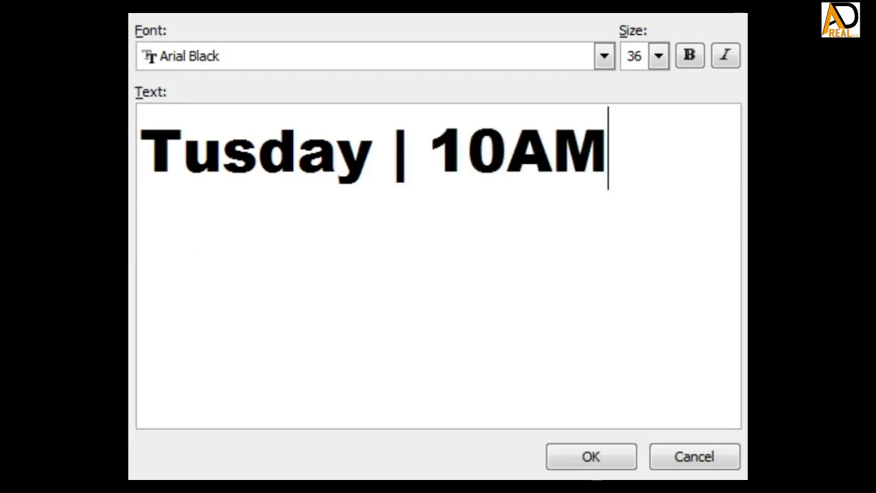
Step: Set the WordArt font to Agency FB and confirm
left_click(487, 53)
scroll(479, 123, "up", 3)
scroll(479, 123, "up", 2)
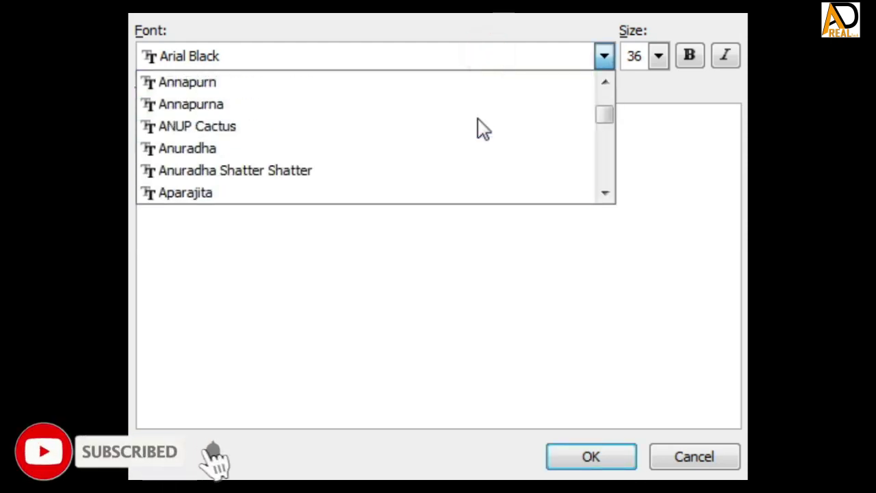
scroll(479, 123, "up", 1)
scroll(480, 127, "up", 2)
scroll(482, 130, "up", 5)
scroll(445, 147, "up", 1)
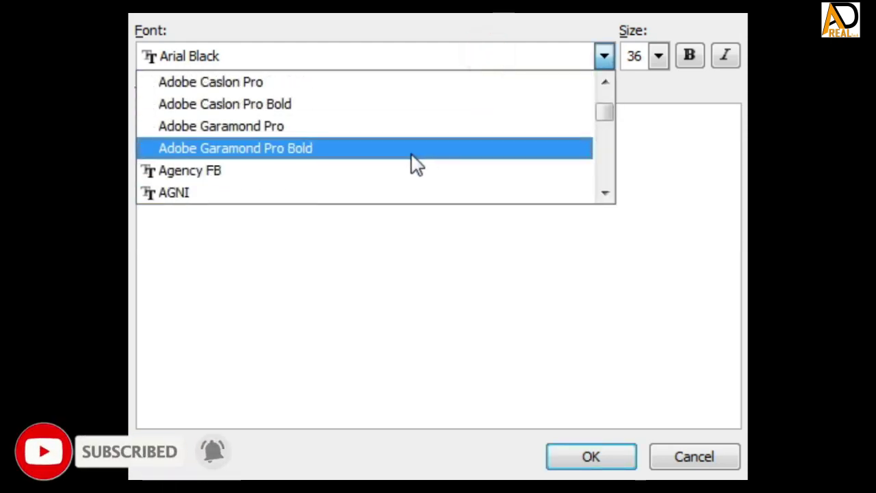
left_click(356, 173)
left_click(606, 464)
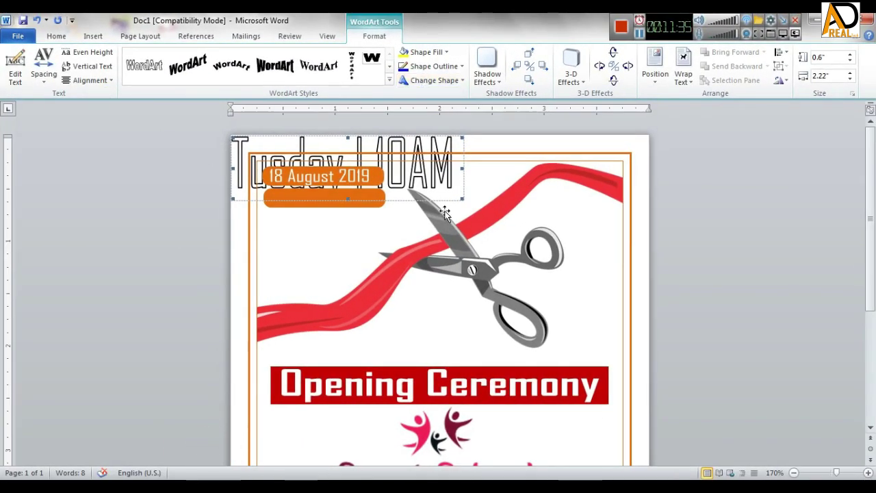
Step: Float the 'Tusday | 10AM' WordArt in front of text and shrink it to size 10
left_click(684, 74)
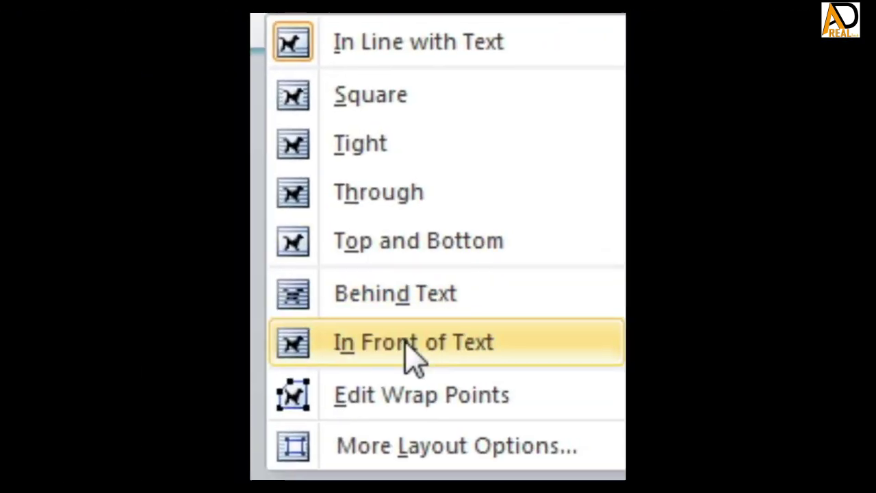
left_click(718, 185)
left_click(14, 67)
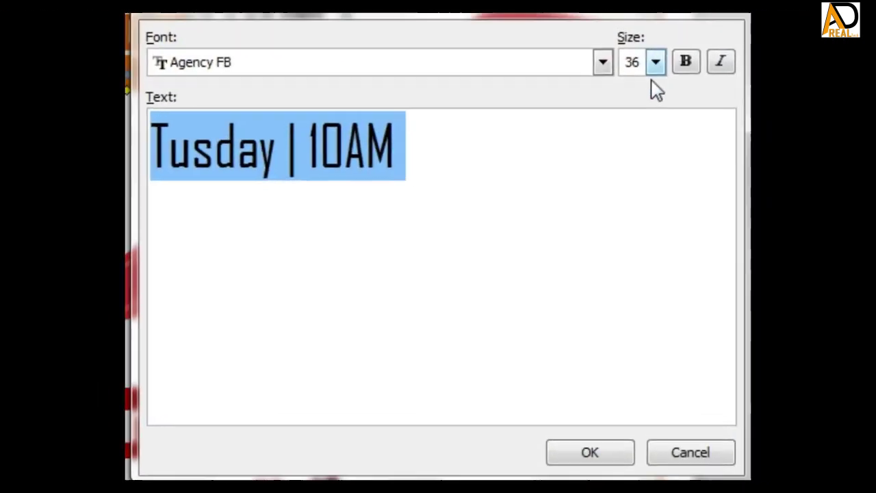
left_click(659, 58)
scroll(644, 130, "up", 2)
left_click(643, 126)
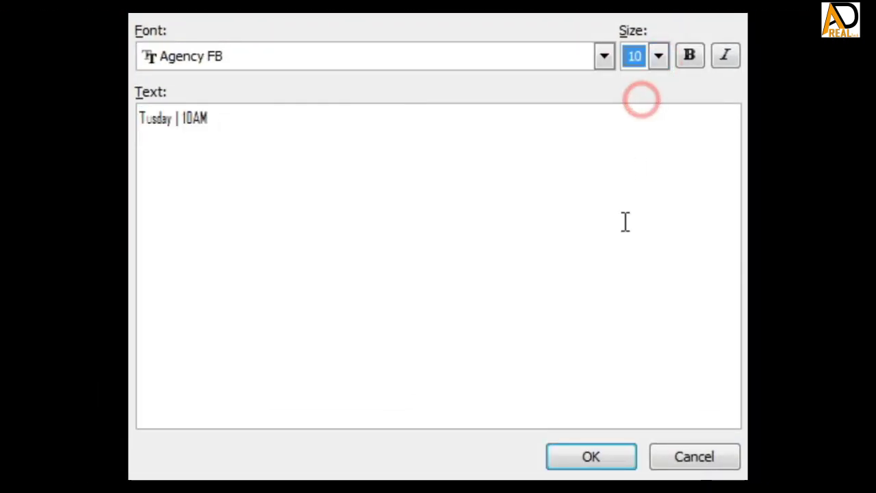
left_click(553, 453)
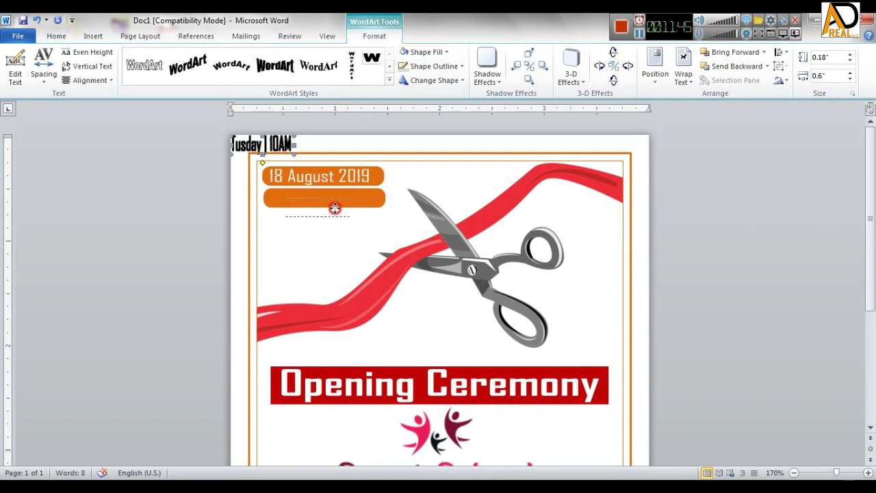
Step: Move the WordArt into the lower orange badge, widen it slightly and make it white
mouse_move(325, 199)
left_mouse_down()
mouse_move(313, 214)
mouse_move(308, 206)
left_mouse_up()
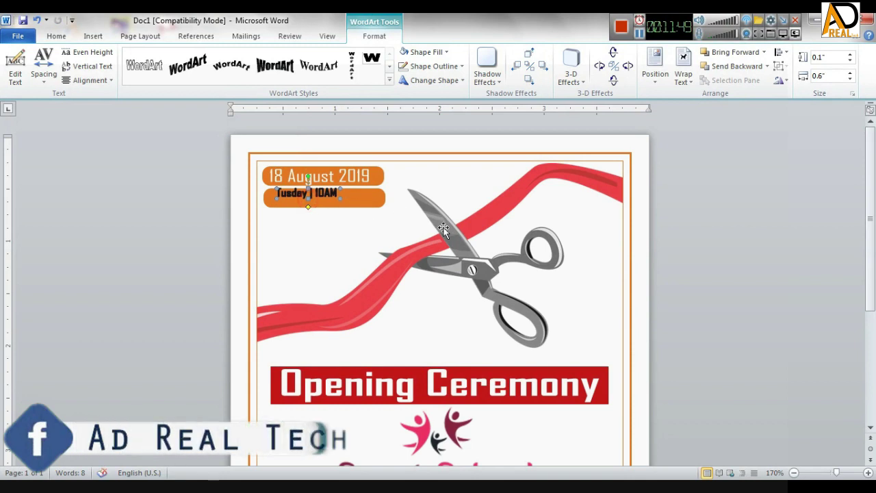
key("ctrl+Down")
key("ctrl+Left")
key("ctrl+Left")
key("ctrl+Down")
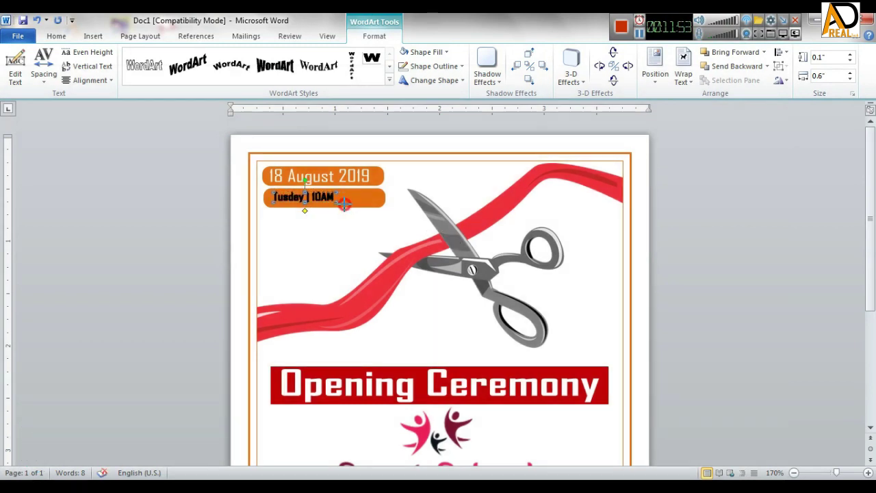
left_click_drag(343, 203, 352, 204)
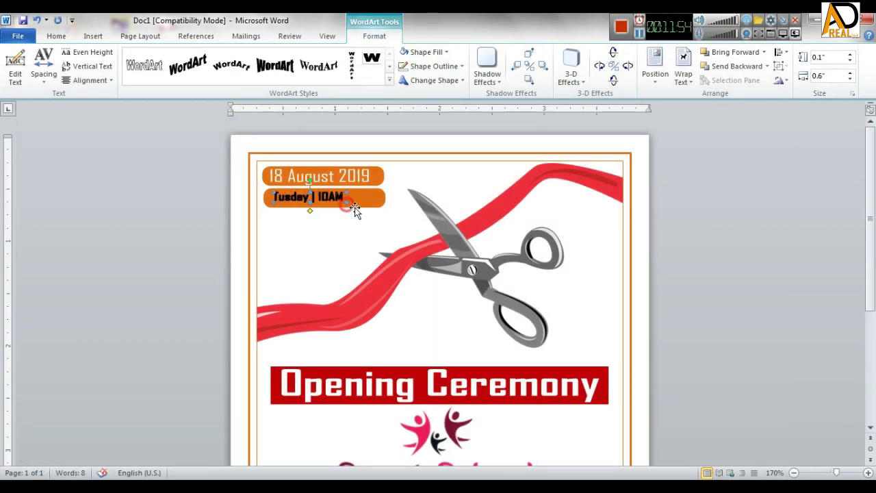
left_click(404, 54)
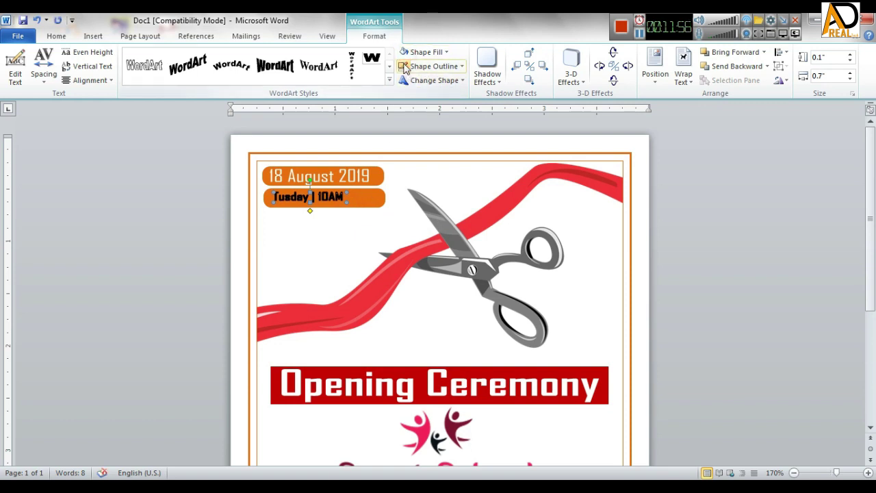
Step: Fine-tune the WordArt's position within the lower orange badge
left_click(386, 207)
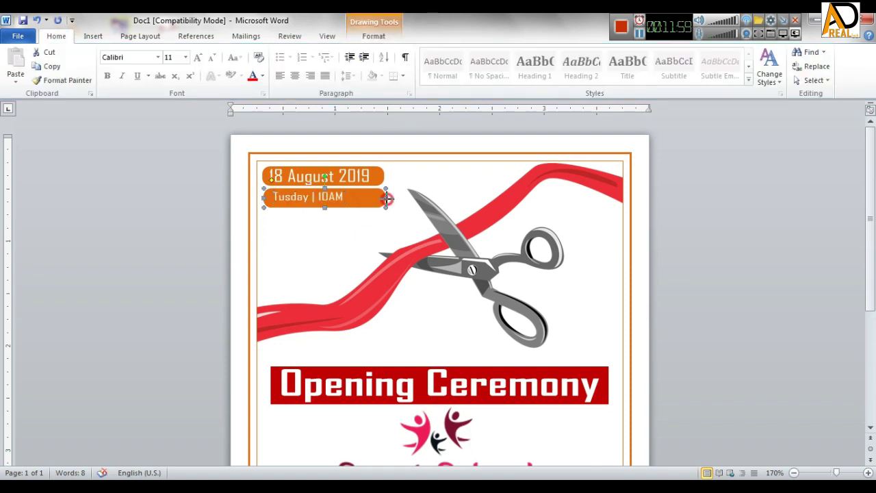
left_click(387, 209)
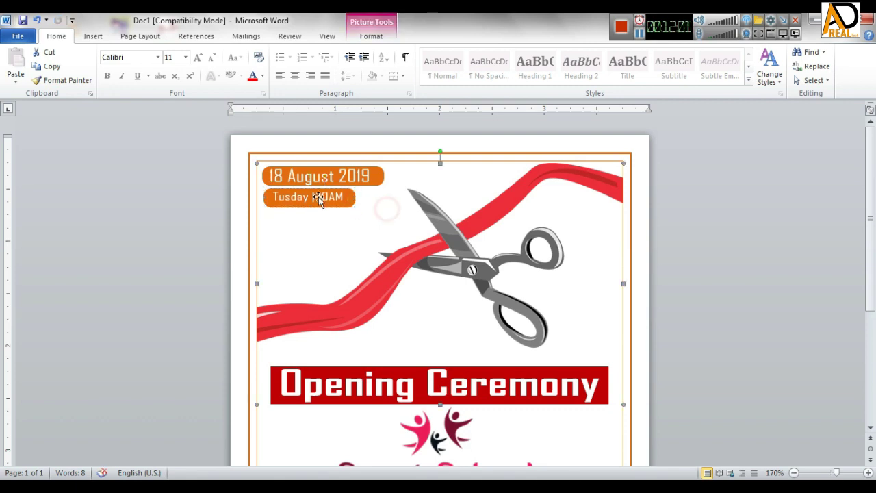
left_click(298, 198)
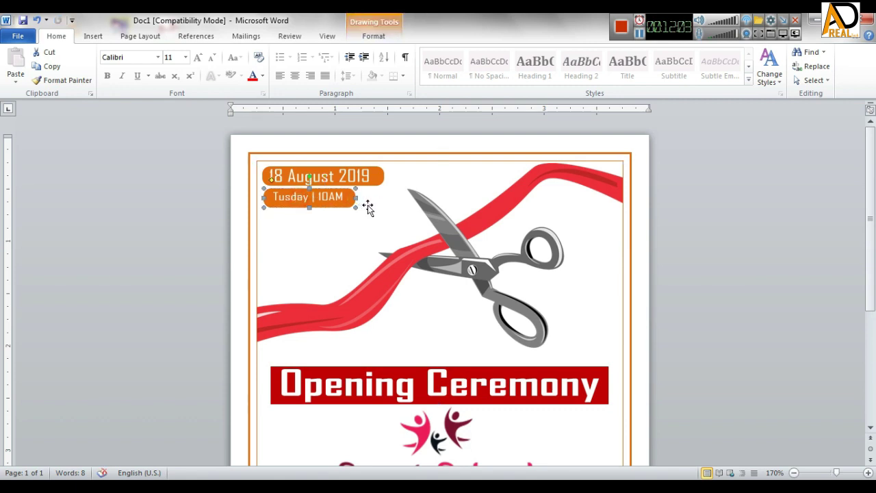
key("Down")
key("Down")
key("Up")
key("Up")
key("Up")
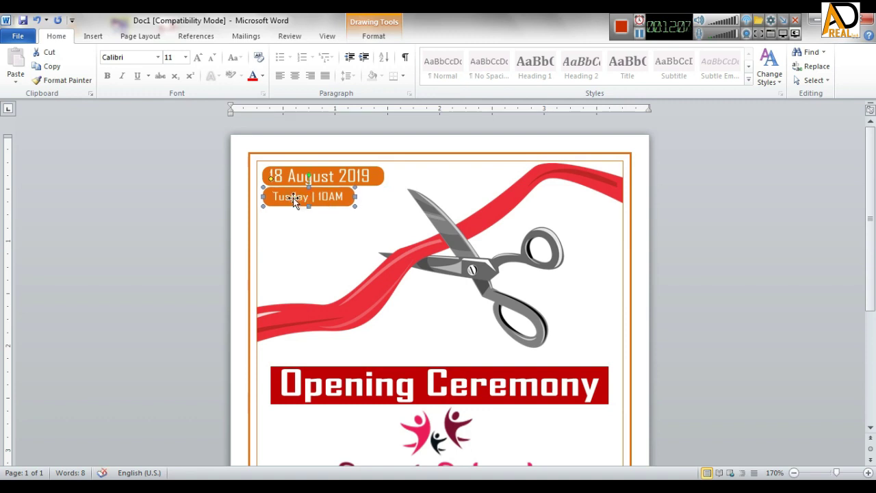
left_click(438, 144)
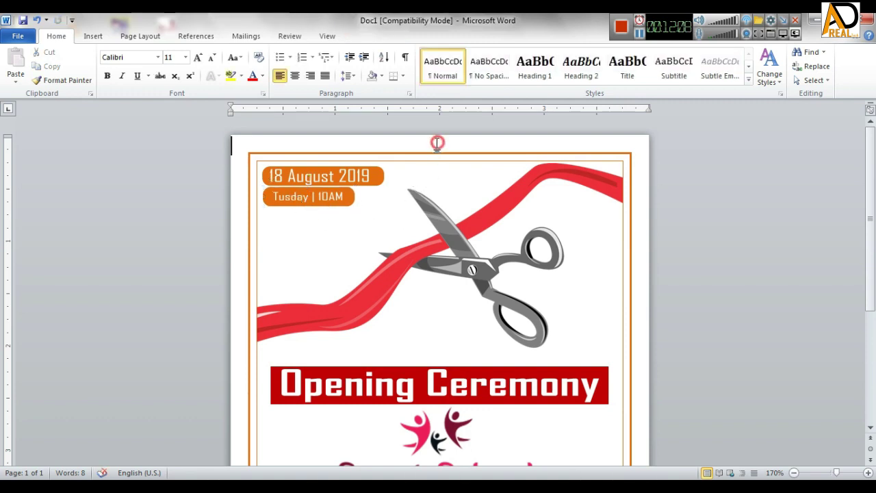
Step: Delete the extra space after 'Tusday' in the WordArt text
left_click(294, 199)
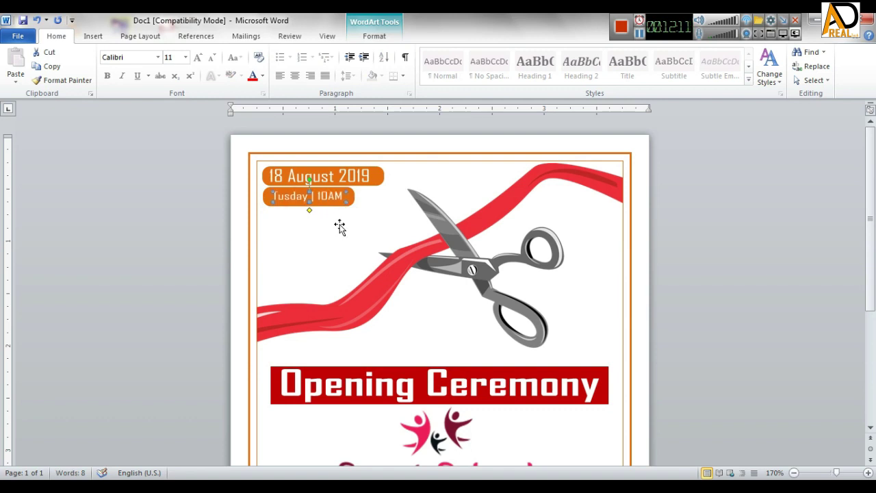
left_click(351, 198)
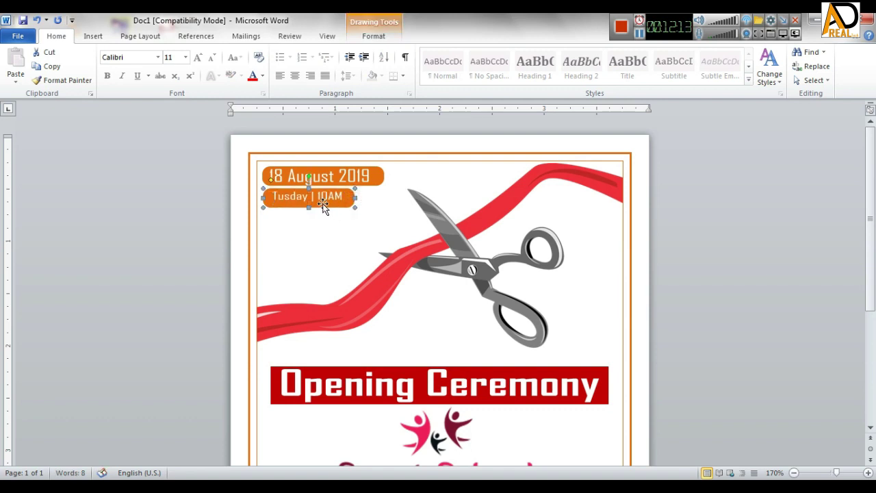
left_click(296, 198)
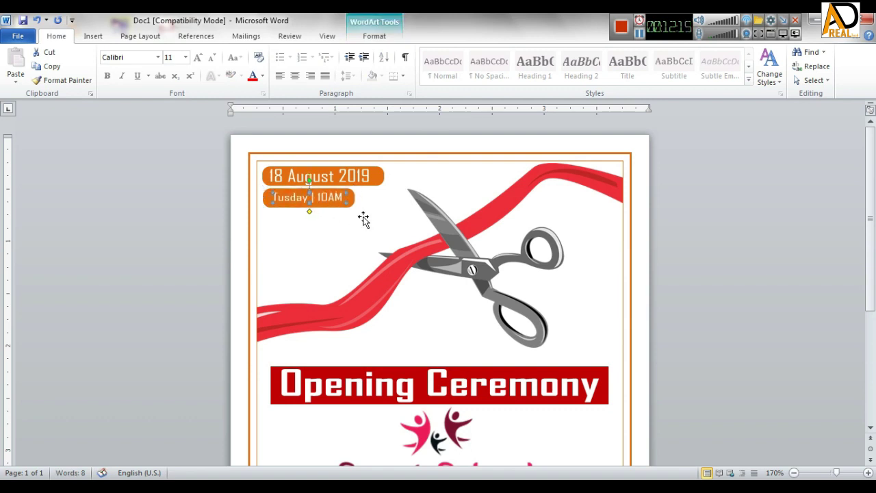
key("BackSpace")
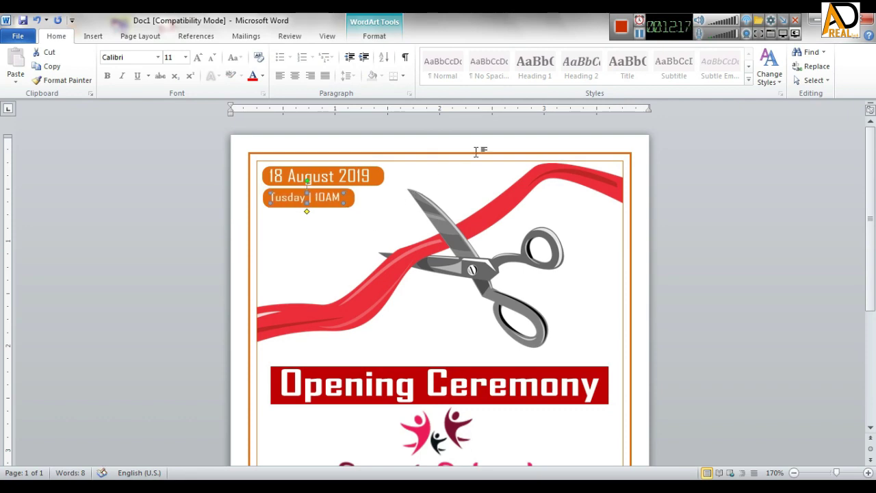
Step: Deselect the WordArt and set the zoom to about 110% to view the whole flyer
left_click(481, 164)
scroll(477, 256, "down", 3)
scroll(478, 261, "up", 3)
scroll(483, 288, "down", 6)
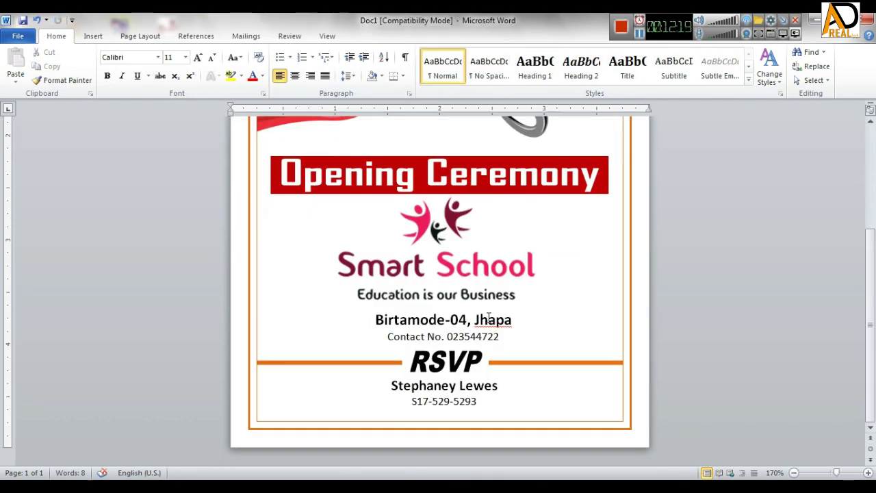
scroll(489, 319, "up", 5)
left_click(795, 472)
left_click(794, 473)
left_click(794, 472)
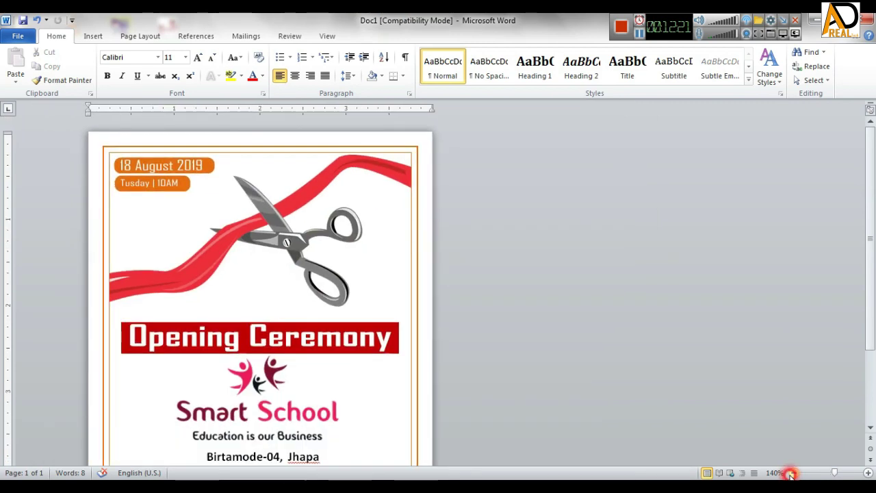
left_click(793, 473)
left_click(793, 473)
left_click(792, 472)
left_click(793, 472)
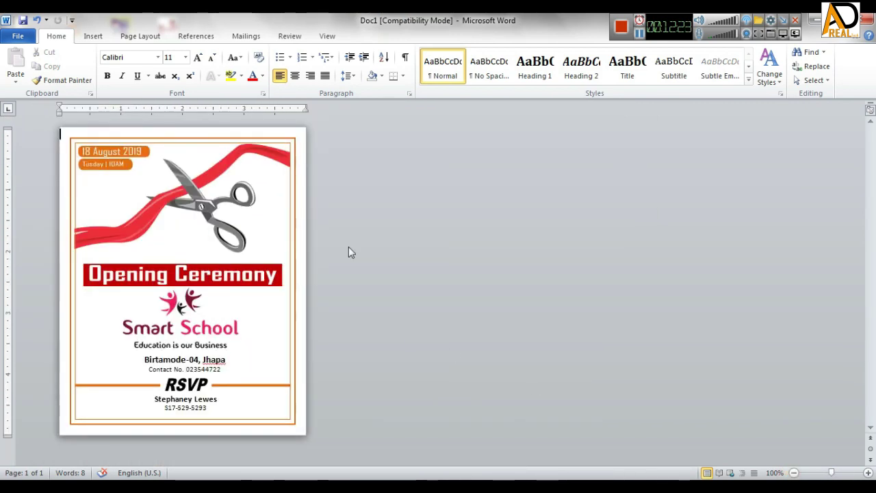
left_click(868, 473)
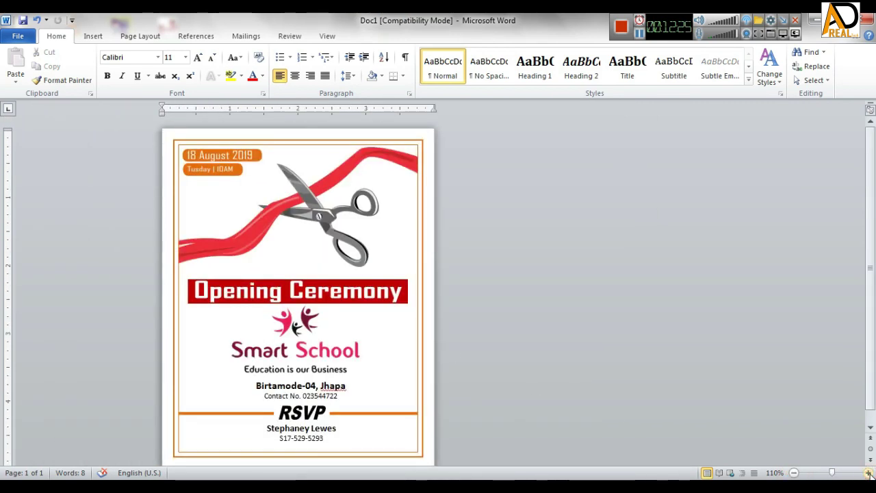